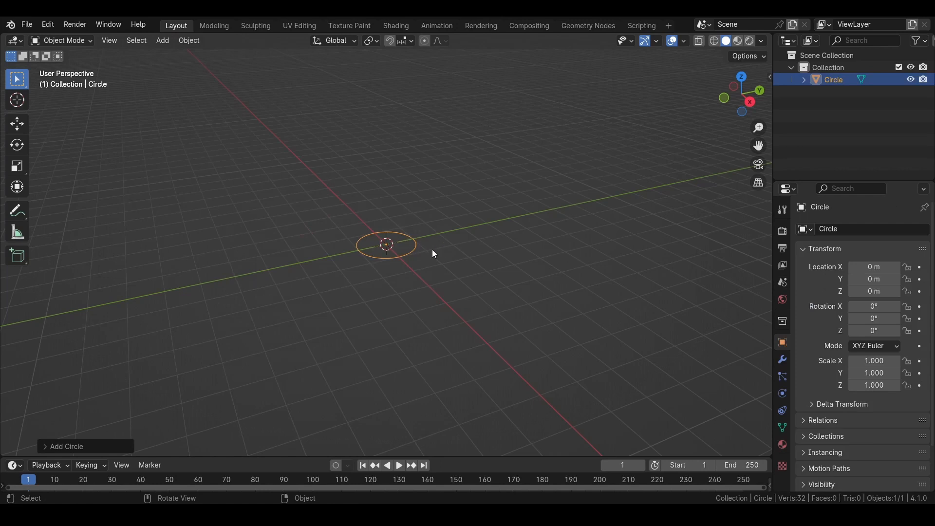
Step: Extrude the circle about 1.8 m upward along Z into an open cylinder wall
{"action": "key", "text": "Tab"}
{"action": "key", "text": "e"}
{"action": "key", "text": "z"}
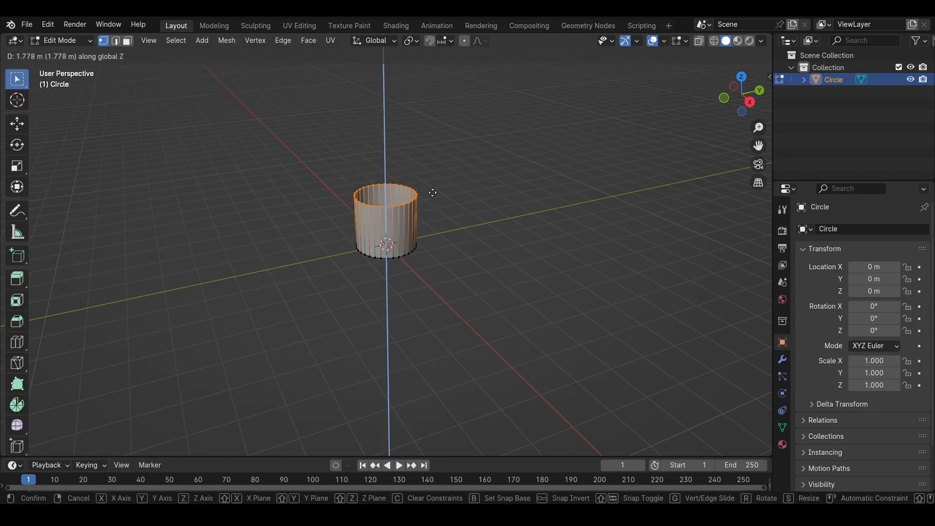
{"action": "left_click", "coordinate": [433, 191]}
{"action": "scroll", "coordinate": [424, 199], "scroll_direction": "up", "scroll_amount": 5}
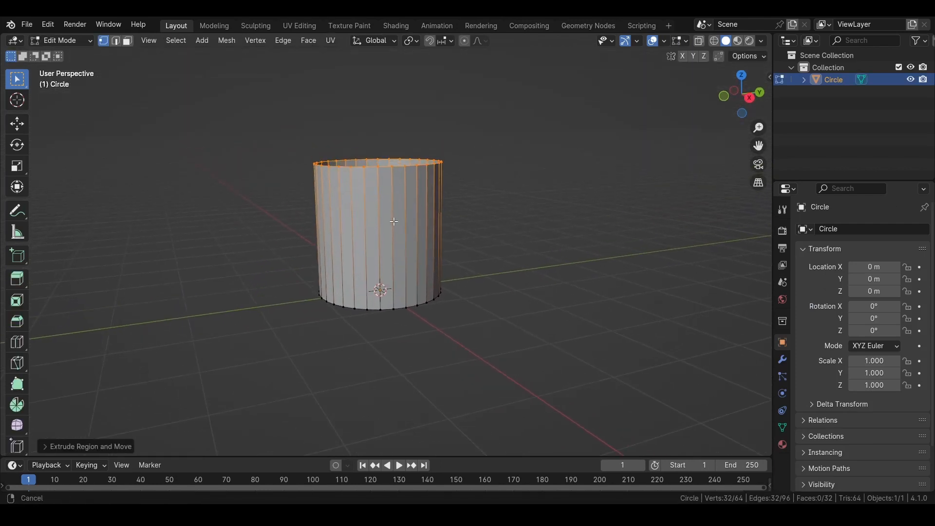
Step: Add a centred horizontal loop cut around the cylinder and scale it outward so the middle bulges
{"action": "key", "text": "ctrl+r"}
{"action": "left_click", "coordinate": [417, 211]}
{"action": "right_click", "coordinate": [416, 211]}
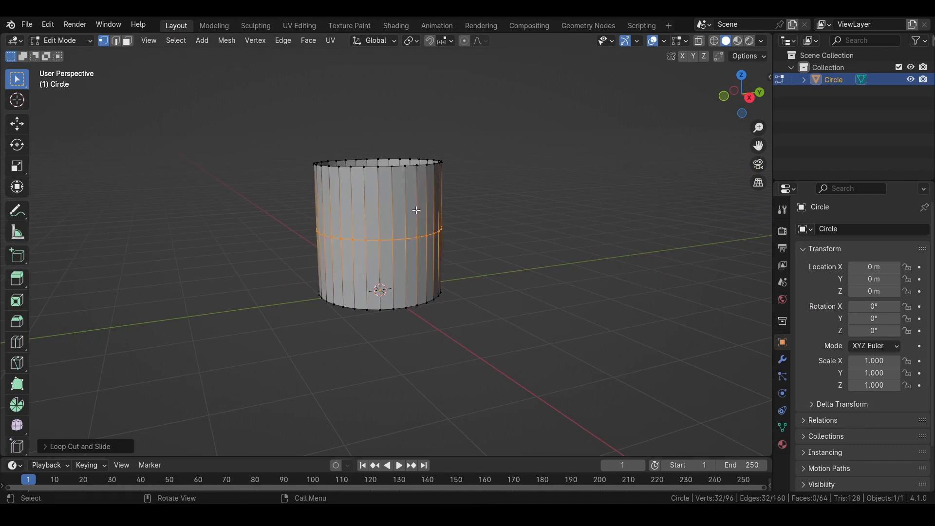
{"action": "key", "text": "s"}
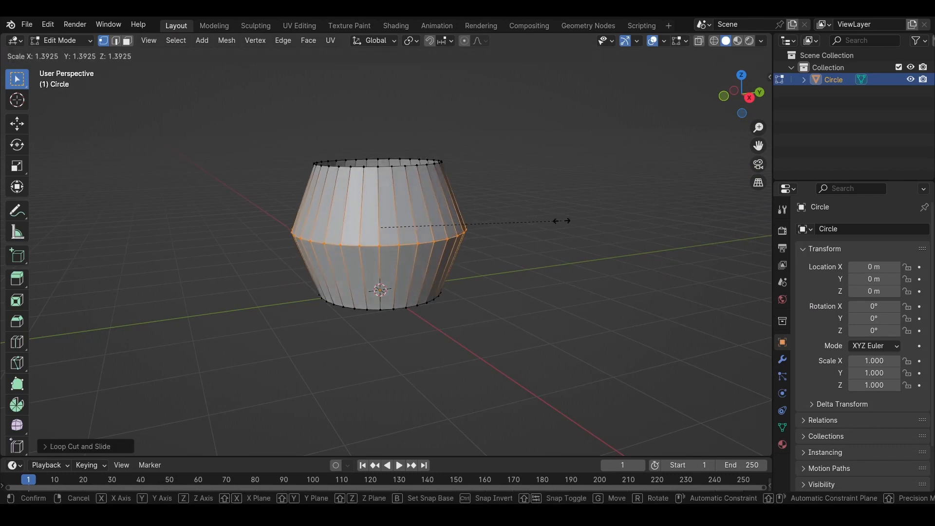
{"action": "left_click", "coordinate": [586, 223]}
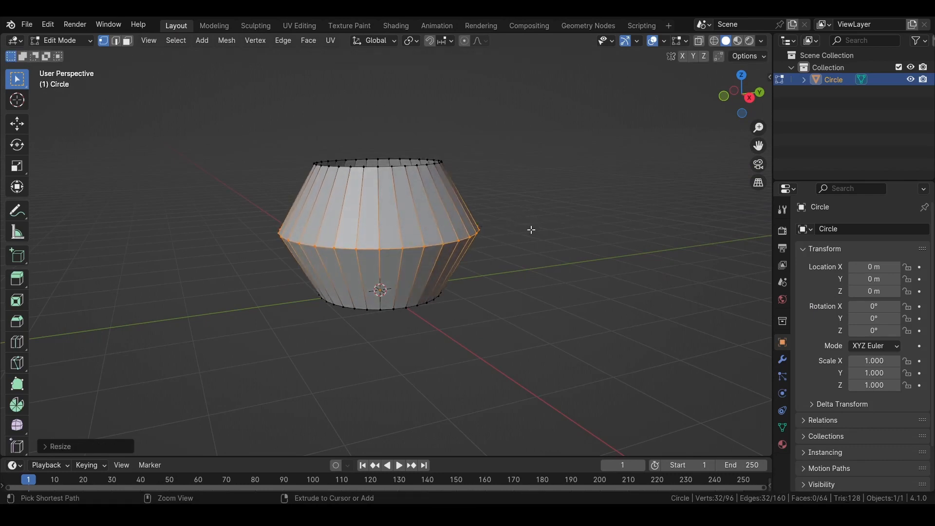
Step: Bevel the widened middle loop with 5 segments to round the side wall
{"action": "key", "text": "ctrl+b"}
{"action": "scroll", "coordinate": [575, 224], "scroll_direction": "up", "scroll_amount": 1}
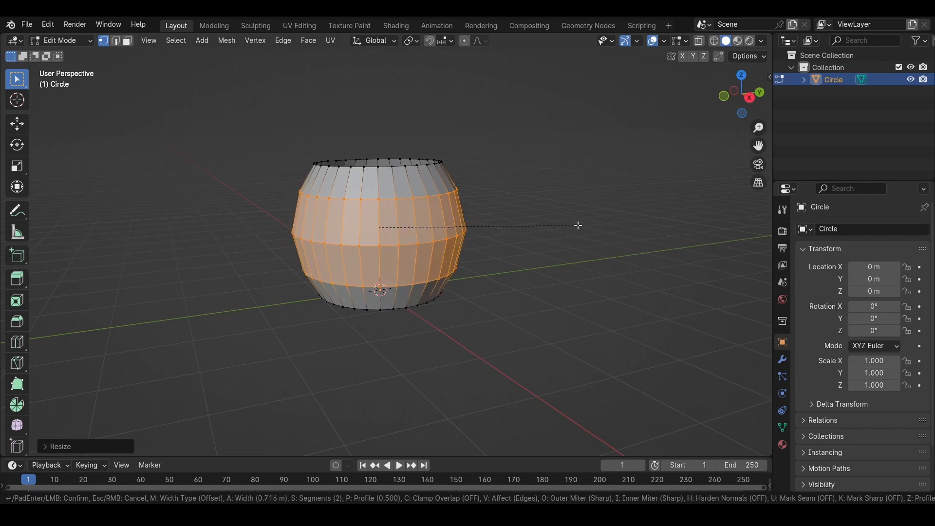
{"action": "scroll", "coordinate": [578, 226], "scroll_direction": "up", "scroll_amount": 3}
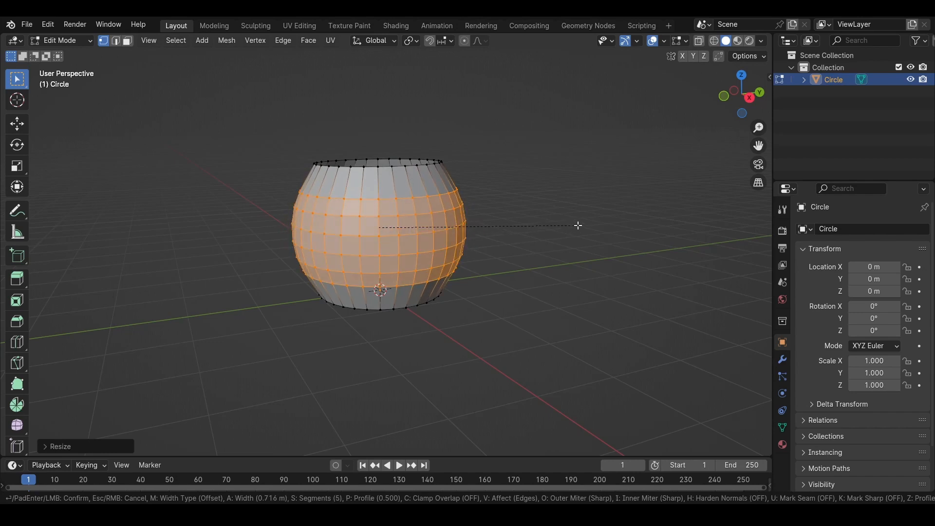
{"action": "left_click", "coordinate": [587, 226]}
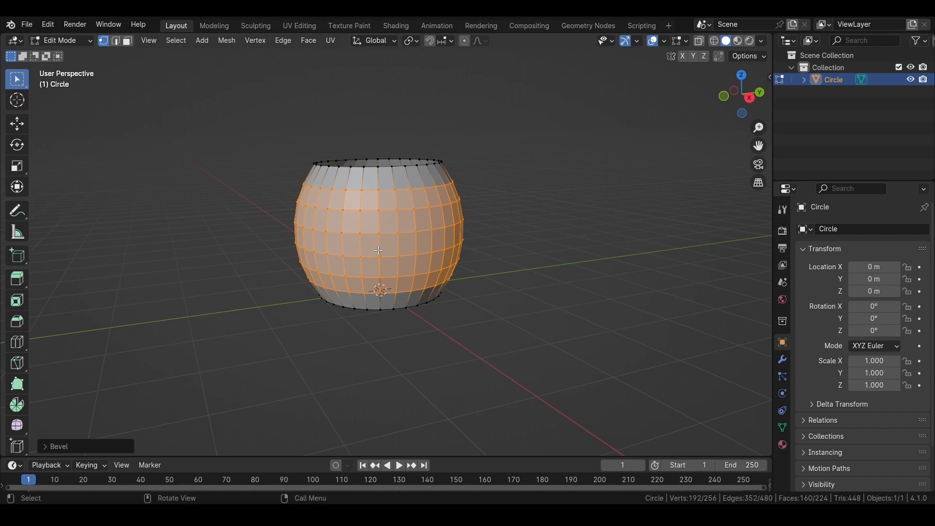
Step: Select the top rim's edge loop and slide it down along the wall towards the next loop
{"action": "key", "text": "alt+a"}
{"action": "middle_click_drag", "start_coordinate": [547, 229], "coordinate": [403, 234]}
{"action": "left_click", "coordinate": [388, 248], "text": "alt"}
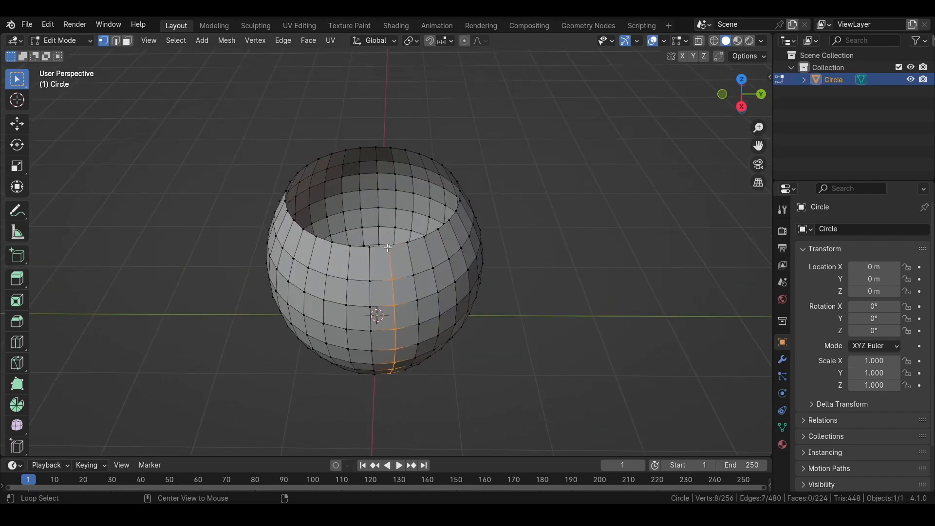
{"action": "left_click", "coordinate": [389, 246], "text": "alt"}
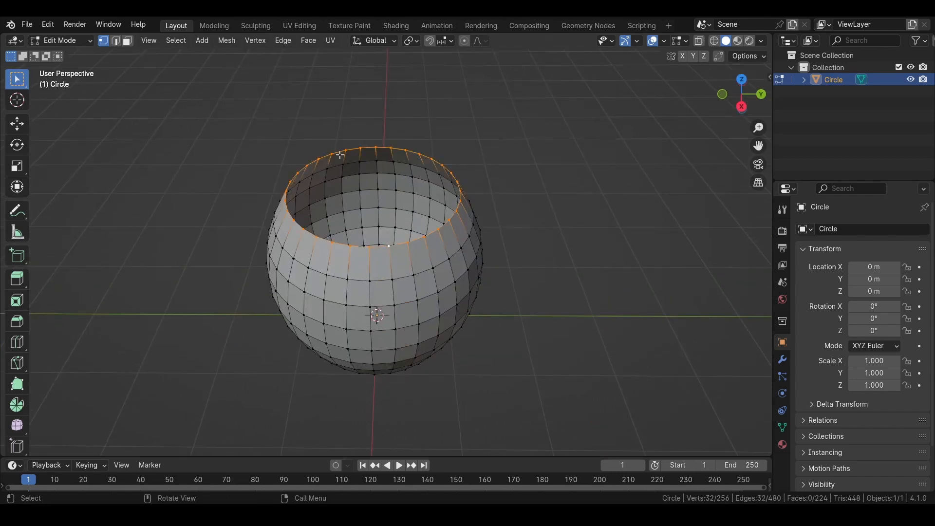
{"action": "key", "text": "g"}
{"action": "key", "text": "g"}
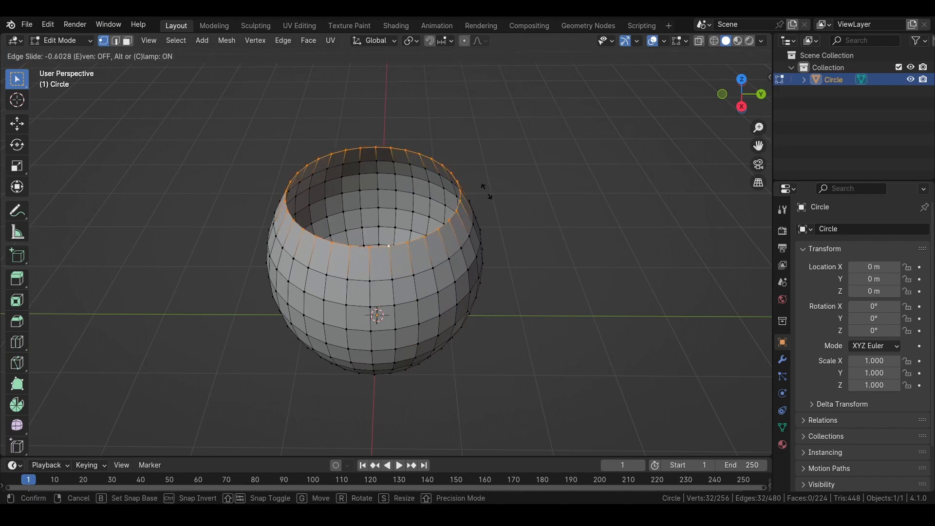
{"action": "left_click", "coordinate": [491, 205]}
Step: Select the bottom rim's edge loop and slide it up along the wall by a factor of about 0.36
{"action": "middle_click_drag", "start_coordinate": [491, 204], "coordinate": [485, 337]}
{"action": "left_click", "coordinate": [400, 392], "text": "alt"}
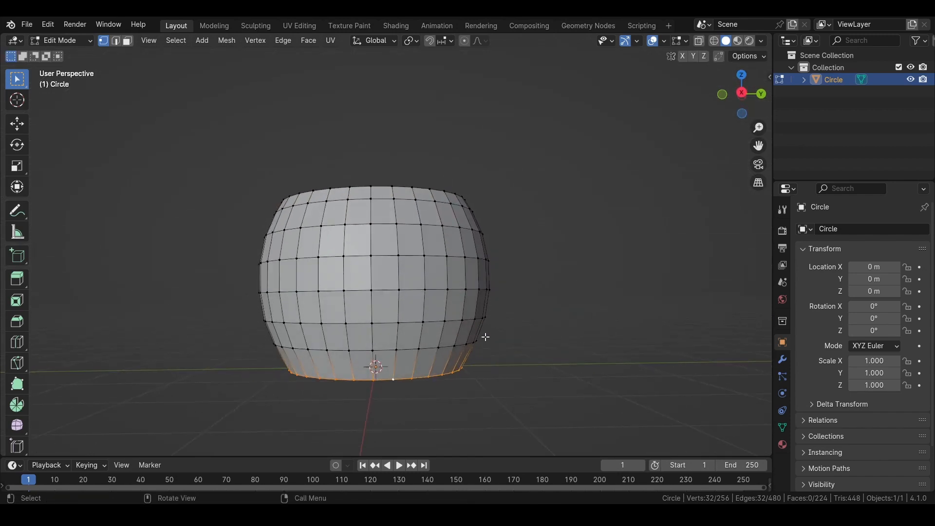
{"action": "key", "text": "g"}
{"action": "key", "text": "g"}
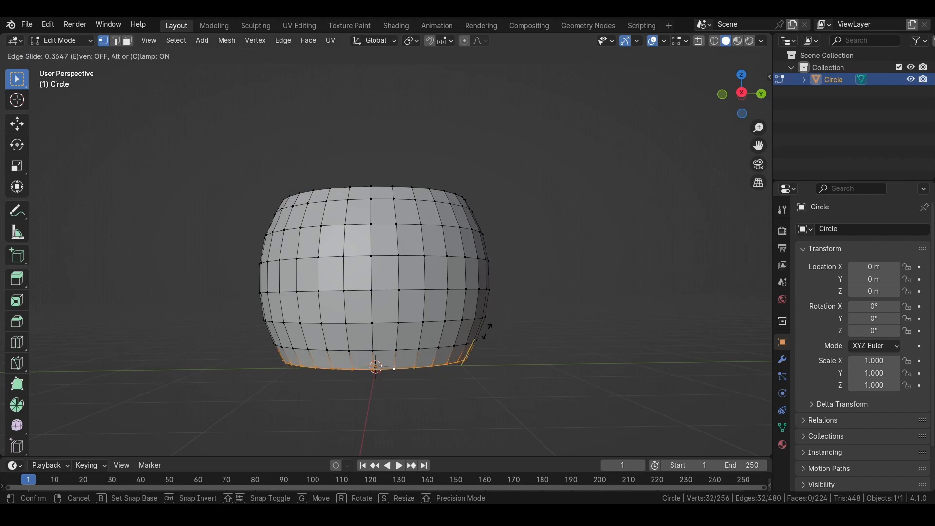
{"action": "left_click", "coordinate": [488, 331]}
Step: Extrude the entire mesh and scale the new shell slightly inward to give the wall thickness
{"action": "middle_click_drag", "start_coordinate": [488, 331], "coordinate": [413, 305]}
{"action": "key", "text": "a"}
{"action": "key", "text": "e"}
{"action": "key", "text": "s"}
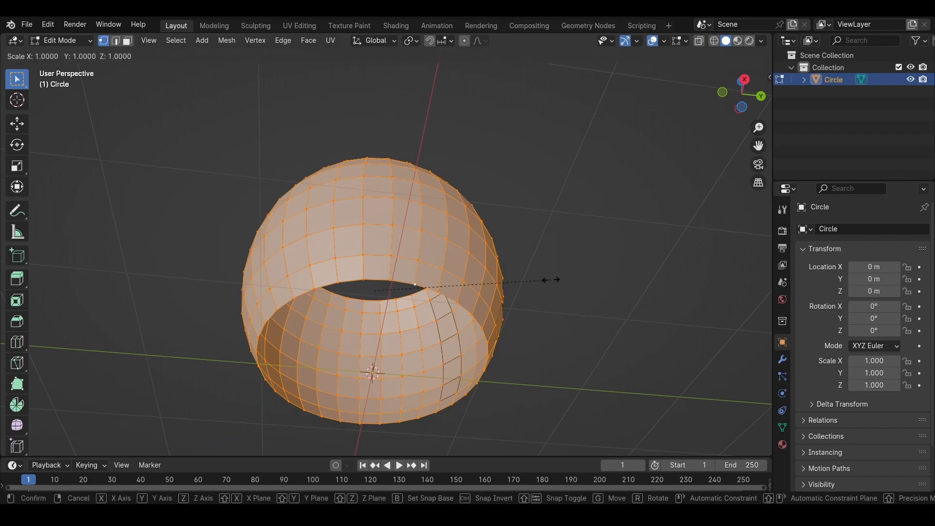
{"action": "left_click", "coordinate": [541, 278]}
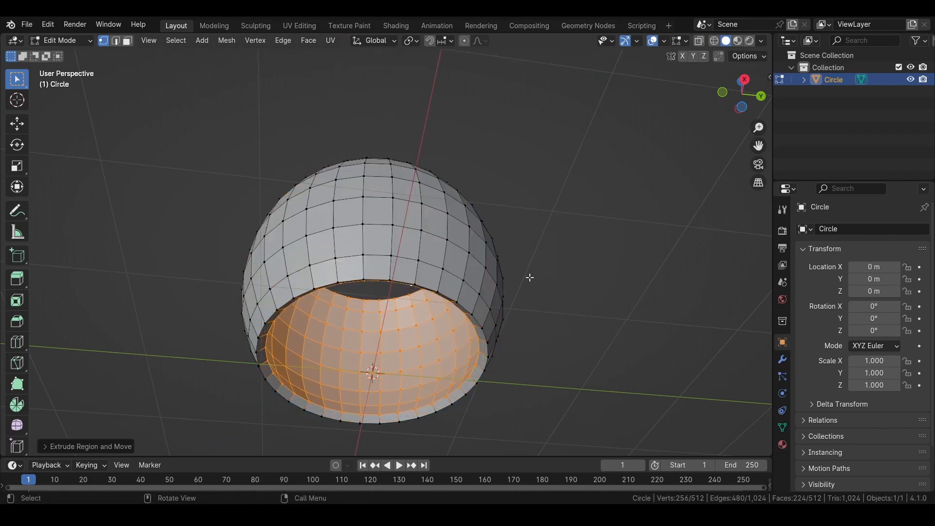
Step: Turn on X-ray in the right orthographic view and scale the inner shell along Z
{"action": "left_click", "coordinate": [744, 85]}
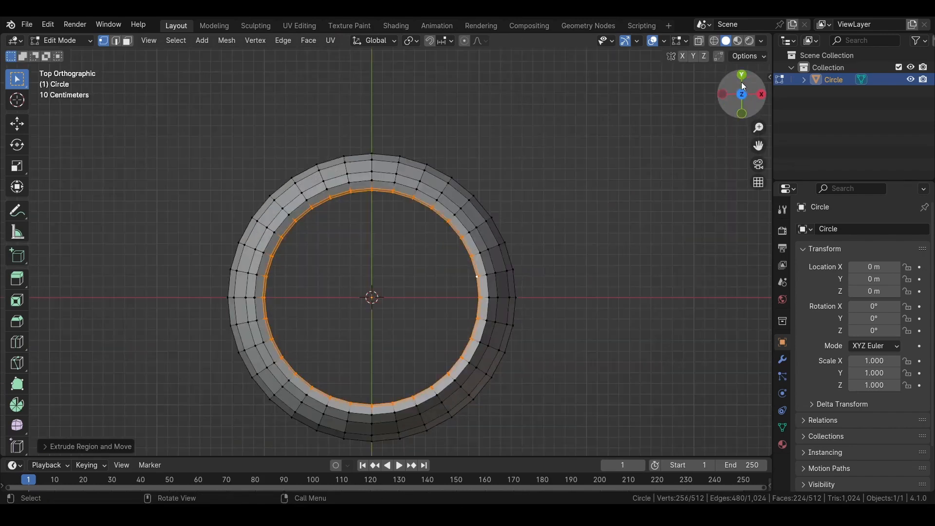
{"action": "left_click", "coordinate": [763, 94]}
{"action": "key", "text": "a"}
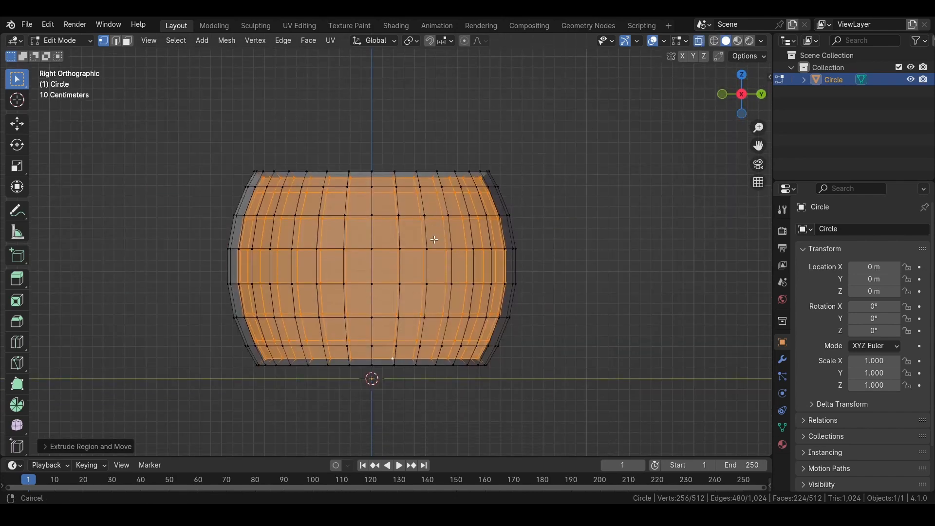
{"action": "key", "text": "s"}
{"action": "key", "text": "z"}
{"action": "middle_click_drag", "start_coordinate": [374, 105], "coordinate": [373, 166]}
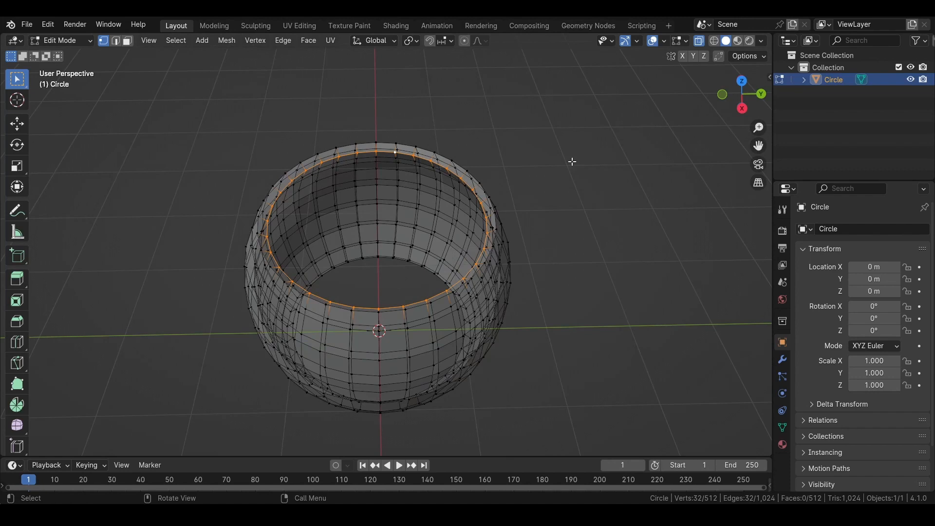
Step: Set snapping to Vertex and move the inner top loop along Z level with the outer top rim
{"action": "left_click", "coordinate": [743, 108]}
{"action": "left_click", "coordinate": [449, 40]}
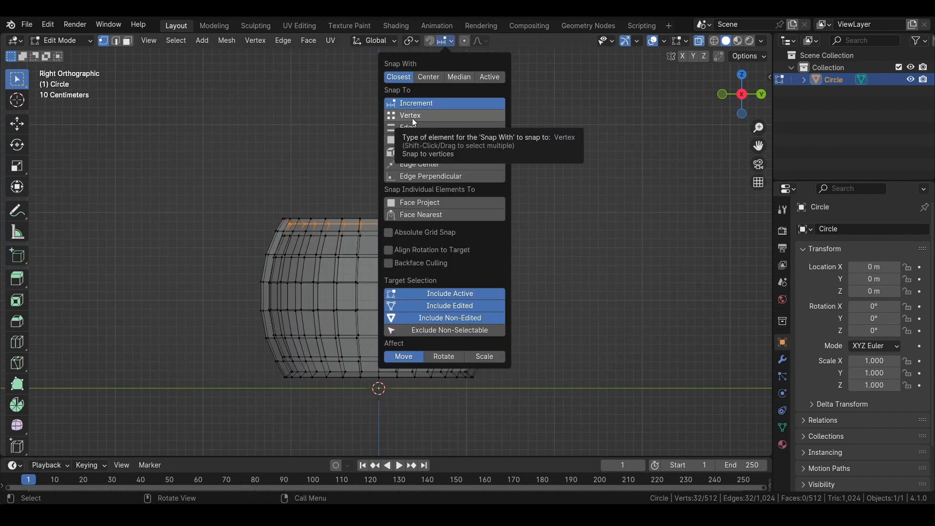
{"action": "left_click", "coordinate": [417, 117]}
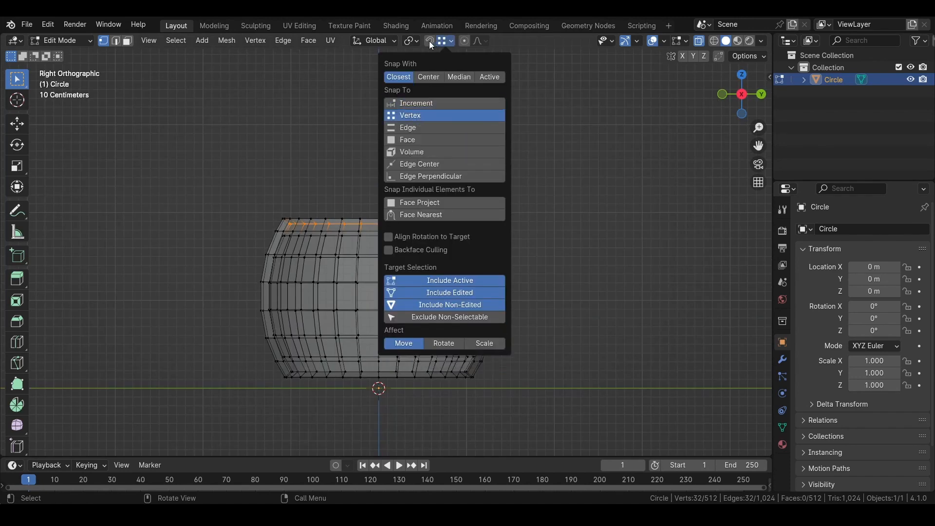
{"action": "left_click", "coordinate": [430, 42]}
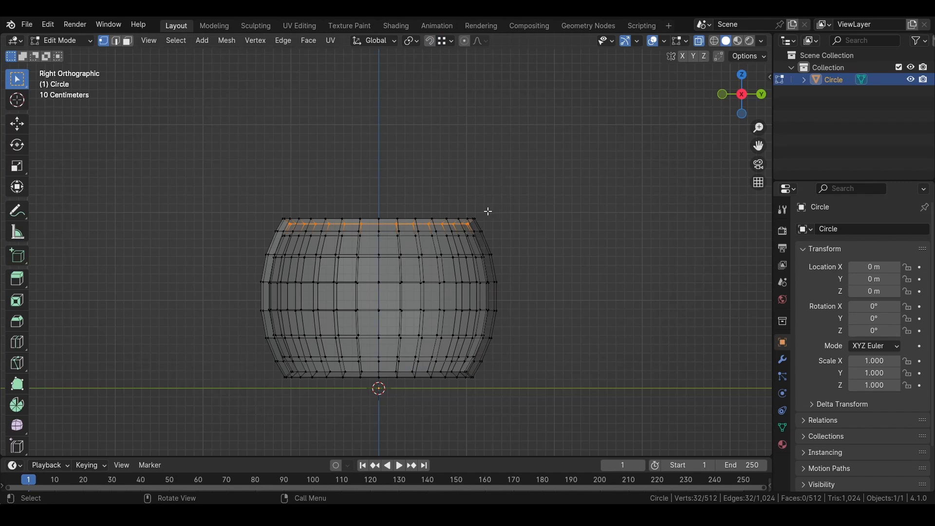
{"action": "key", "text": "g"}
{"action": "key", "text": "z"}
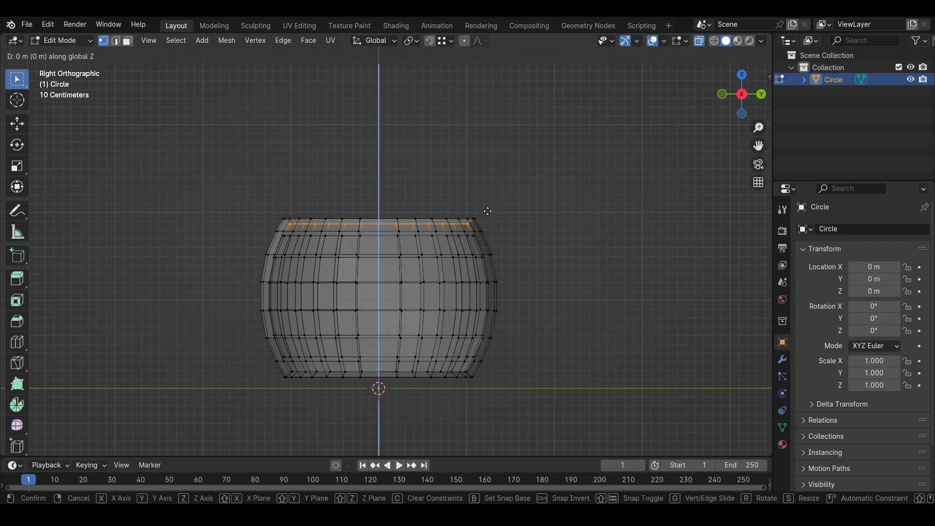
{"action": "left_click", "coordinate": [478, 212]}
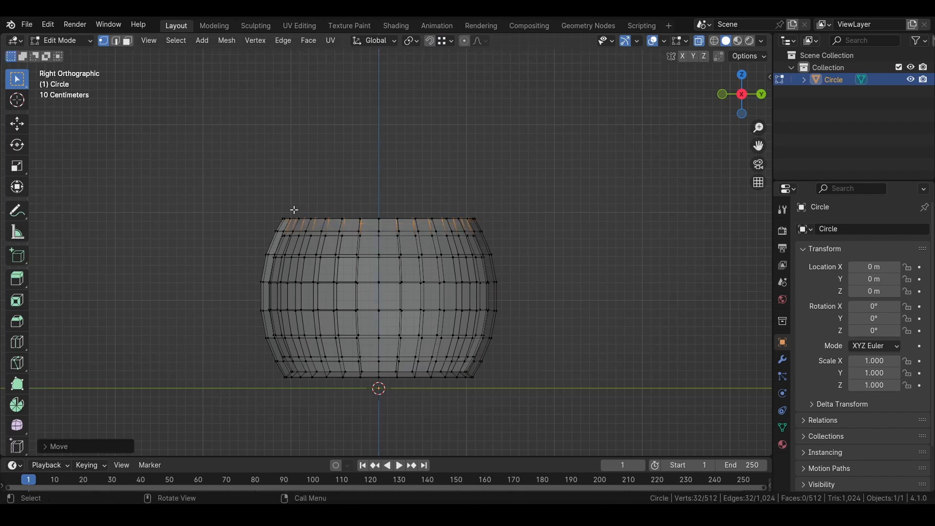
{"action": "key", "text": "e"}
{"action": "key", "text": "z"}
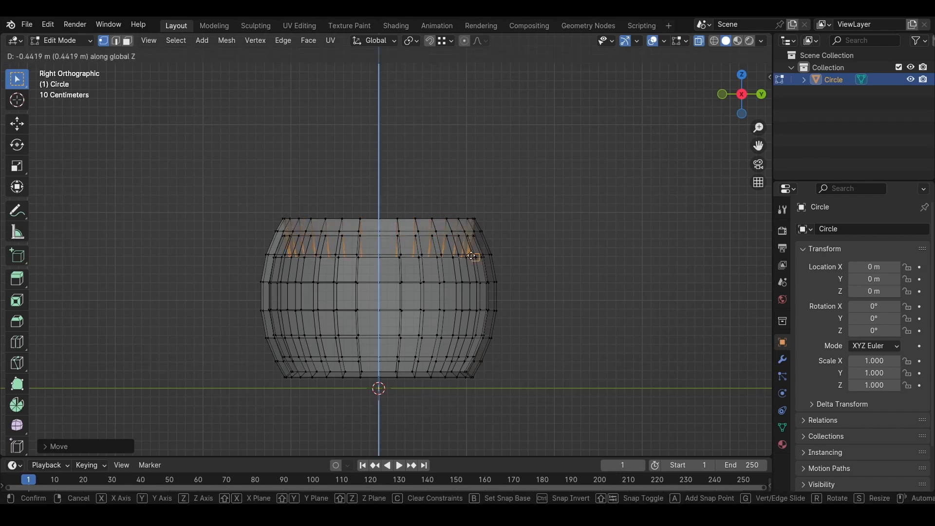
{"action": "left_click", "coordinate": [476, 218]}
Step: Select the inner bottom loop and snap it along Z level with the outer bottom rim
{"action": "middle_click_drag", "start_coordinate": [397, 373], "coordinate": [379, 173]}
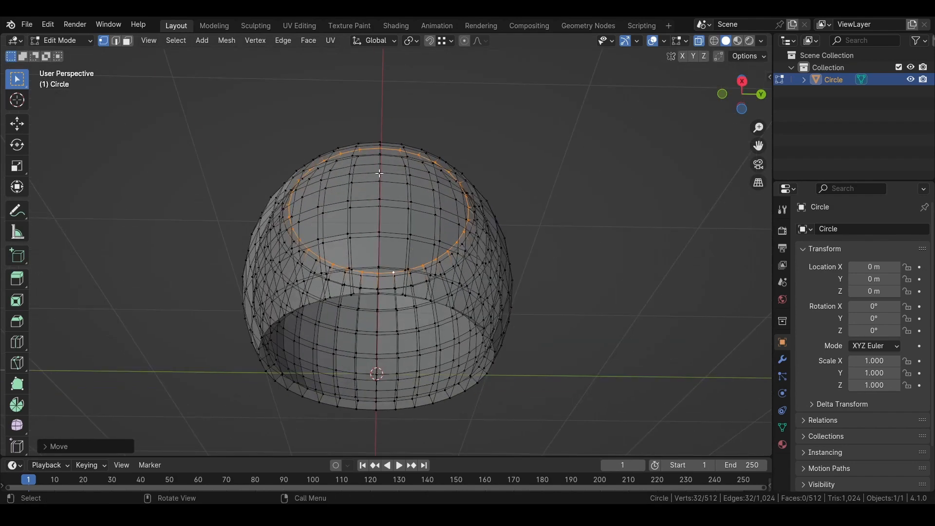
{"action": "middle_click_drag", "start_coordinate": [390, 308], "coordinate": [393, 213]}
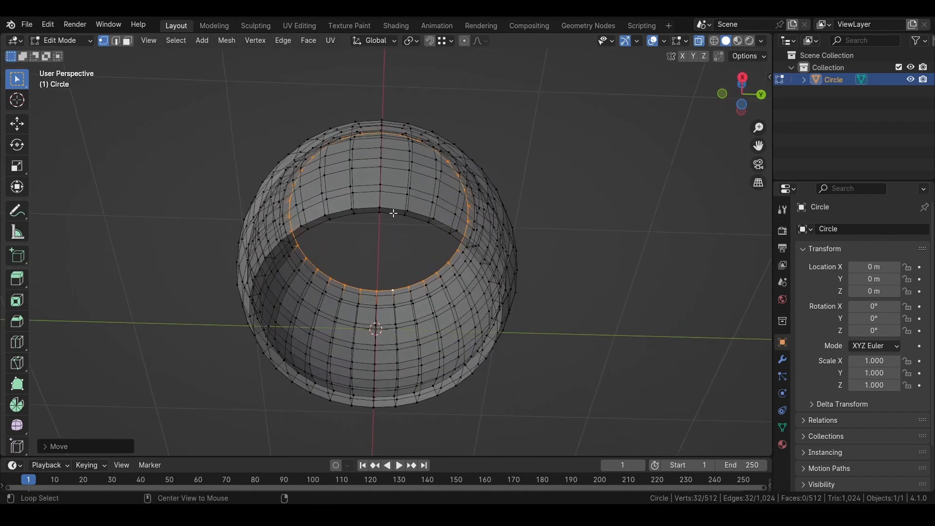
{"action": "left_click", "coordinate": [428, 220], "text": "alt"}
{"action": "key", "text": "g"}
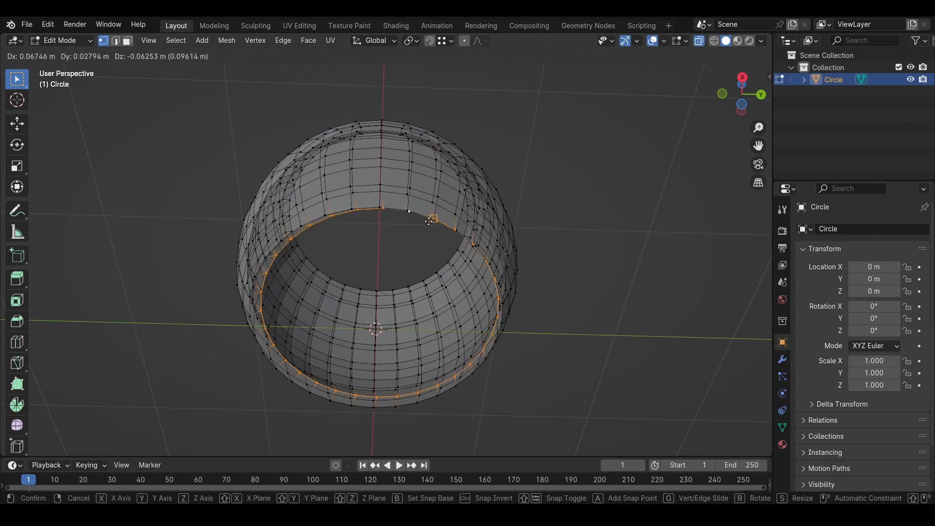
{"action": "key", "text": "z"}
{"action": "left_click", "coordinate": [430, 218]}
Step: Turn off X-ray and slide the inner wall's edge loop just above the bottom opening down towards the rim
{"action": "middle_click_drag", "start_coordinate": [427, 219], "coordinate": [412, 275]}
{"action": "middle_click_drag", "start_coordinate": [412, 270], "coordinate": [411, 236]}
{"action": "scroll", "coordinate": [411, 236], "scroll_direction": "up", "scroll_amount": 1}
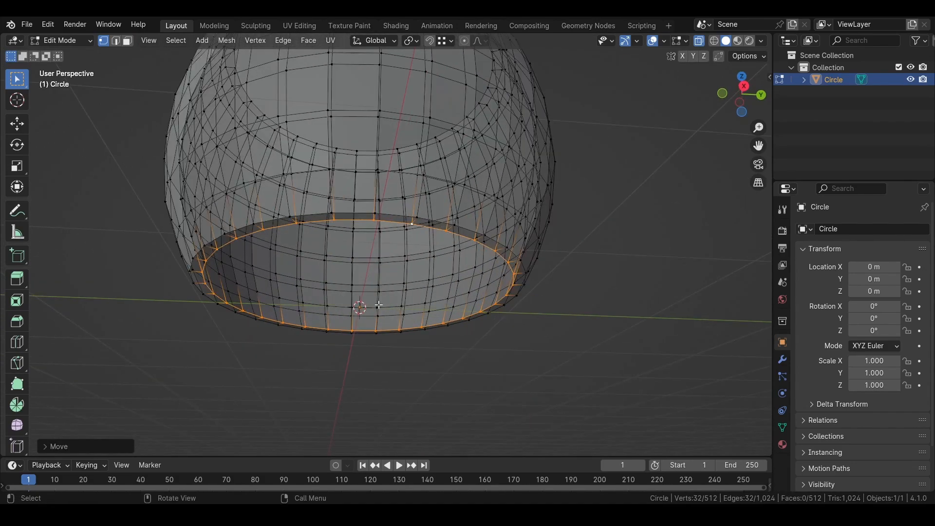
{"action": "left_click", "coordinate": [700, 40]}
{"action": "mouse_move", "coordinate": [351, 282]}
{"action": "middle_mouse_down"}
{"action": "mouse_move", "coordinate": [342, 312]}
{"action": "mouse_move", "coordinate": [355, 287]}
{"action": "middle_mouse_up"}
{"action": "key", "text": "ctrl+r"}
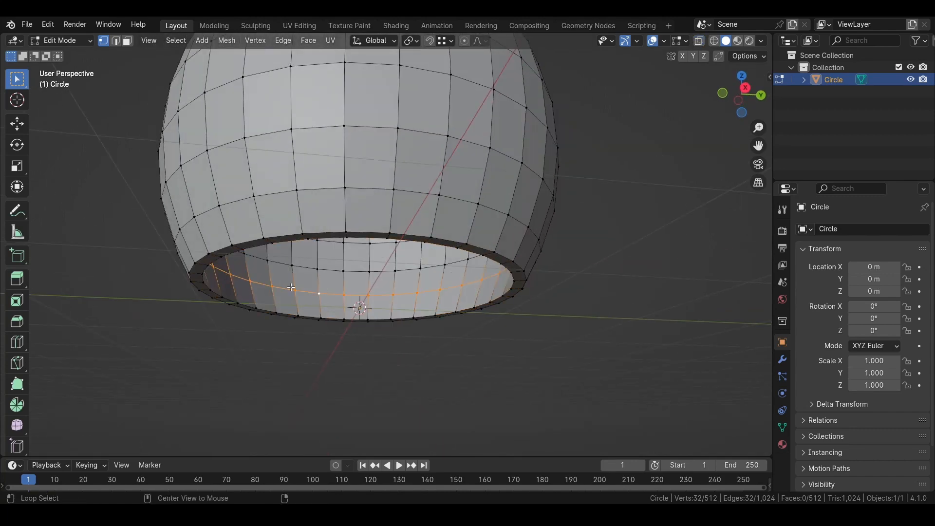
{"action": "left_click", "coordinate": [367, 288]}
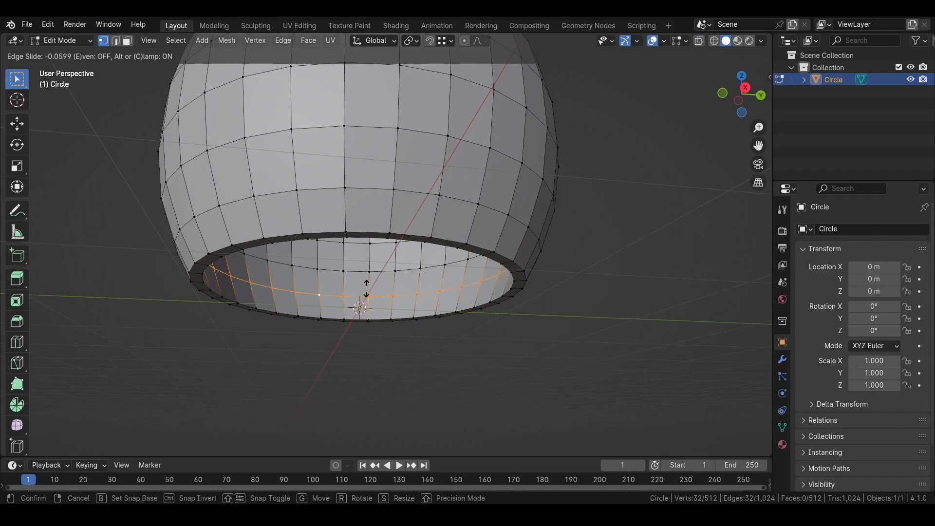
{"action": "left_click", "coordinate": [368, 306]}
Step: Delete the inner wall's ring of faces directly above the lowest inner edge loop
{"action": "middle_click_drag", "start_coordinate": [367, 306], "coordinate": [449, 304]}
{"action": "middle_click_drag", "start_coordinate": [299, 331], "coordinate": [383, 264]}
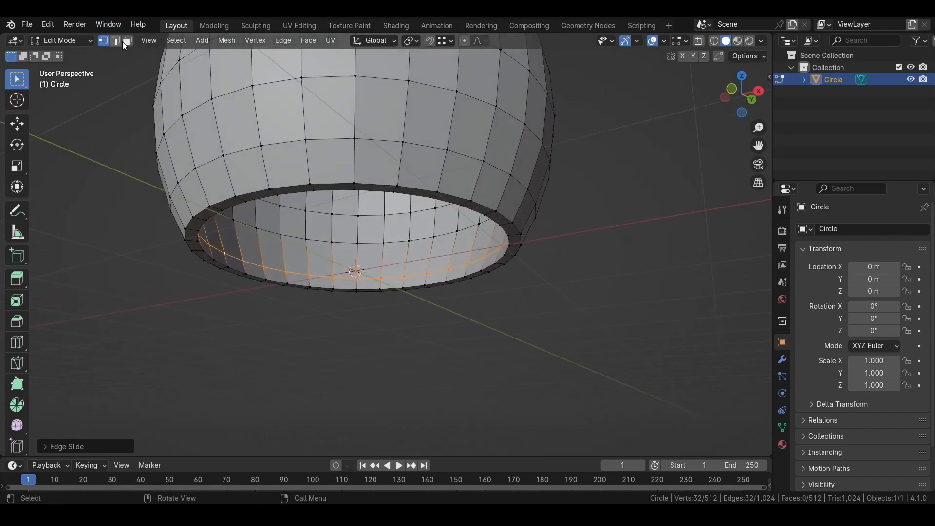
{"action": "left_click", "coordinate": [127, 41]}
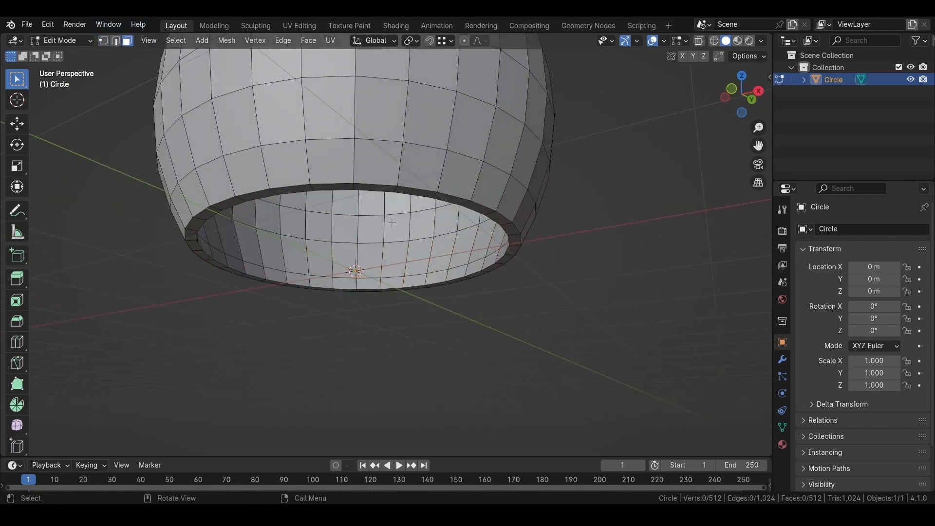
{"action": "left_click", "coordinate": [329, 257], "text": "alt"}
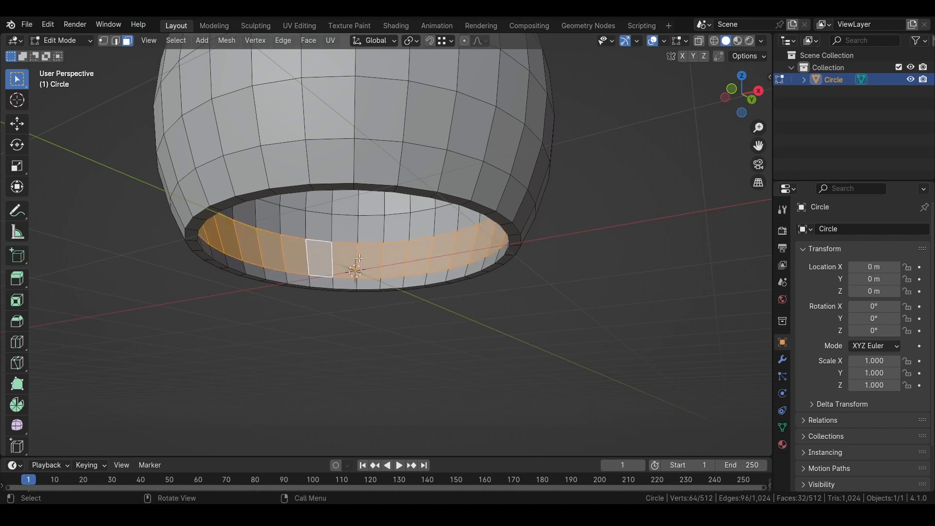
{"action": "key", "text": "x"}
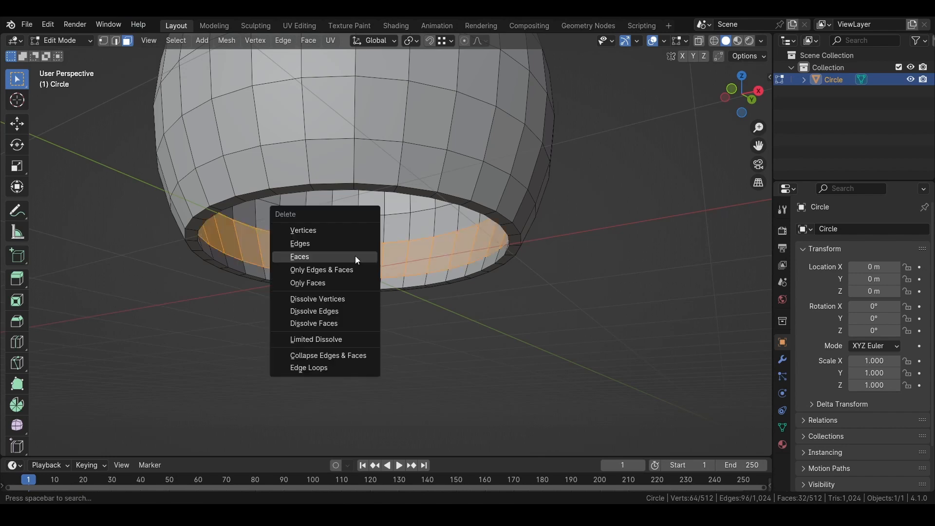
{"action": "left_click", "coordinate": [356, 259]}
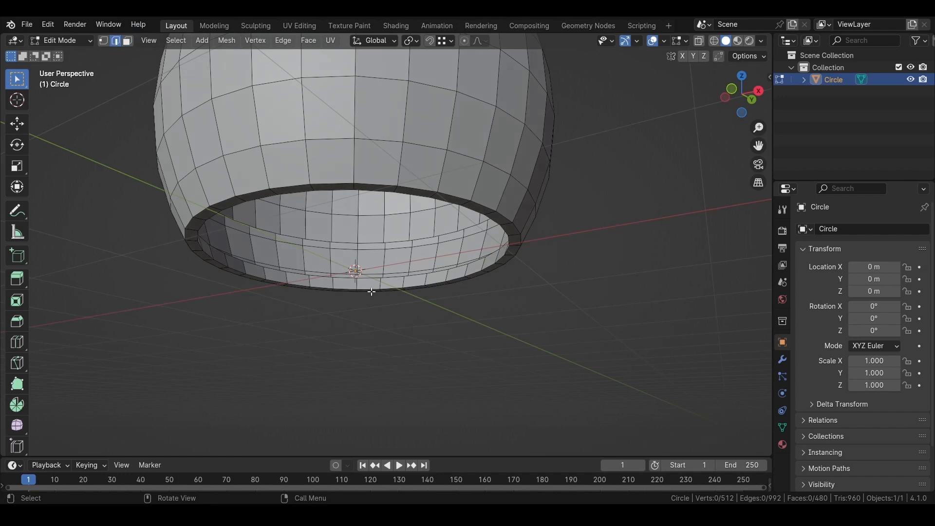
Step: Fill the two open edge loops of the inner wall near the bottom with faces and inspect them in X-ray view
{"action": "left_click", "coordinate": [351, 242], "text": "alt"}
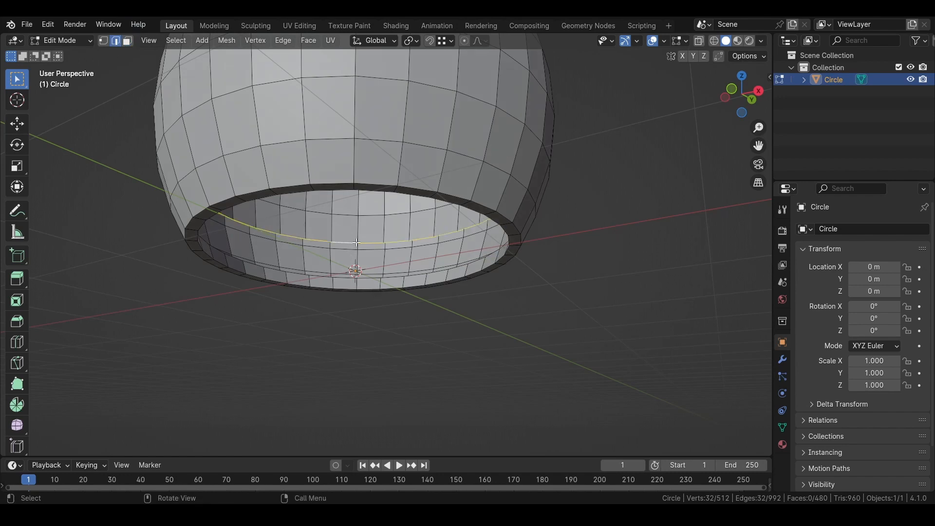
{"action": "key", "text": "f"}
{"action": "left_click", "coordinate": [358, 276], "text": "alt"}
{"action": "middle_click_drag", "start_coordinate": [358, 276], "coordinate": [391, 244]}
{"action": "key", "text": "f"}
{"action": "left_click", "coordinate": [698, 42]}
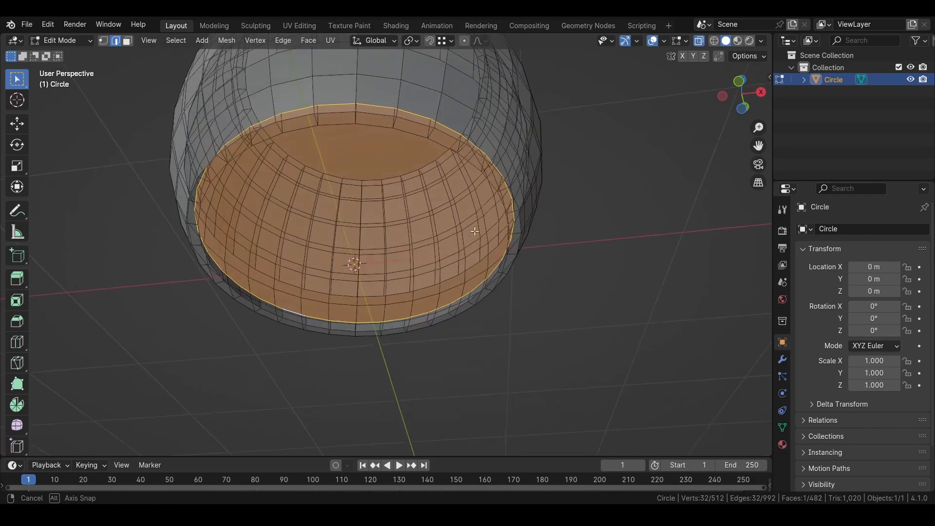
{"action": "middle_click_drag", "start_coordinate": [468, 244], "coordinate": [516, 350]}
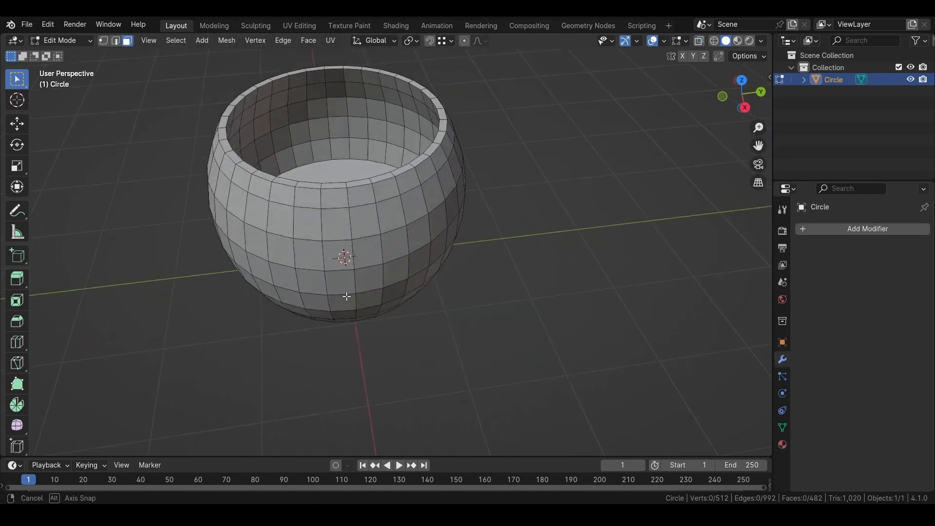
Step: Extrude two adjacent outer wall faces near the bottom and the two above them in the upper wall about 0.49 m along X
{"action": "middle_click_drag", "start_coordinate": [345, 257], "coordinate": [376, 314]}
{"action": "left_click", "coordinate": [349, 295]}
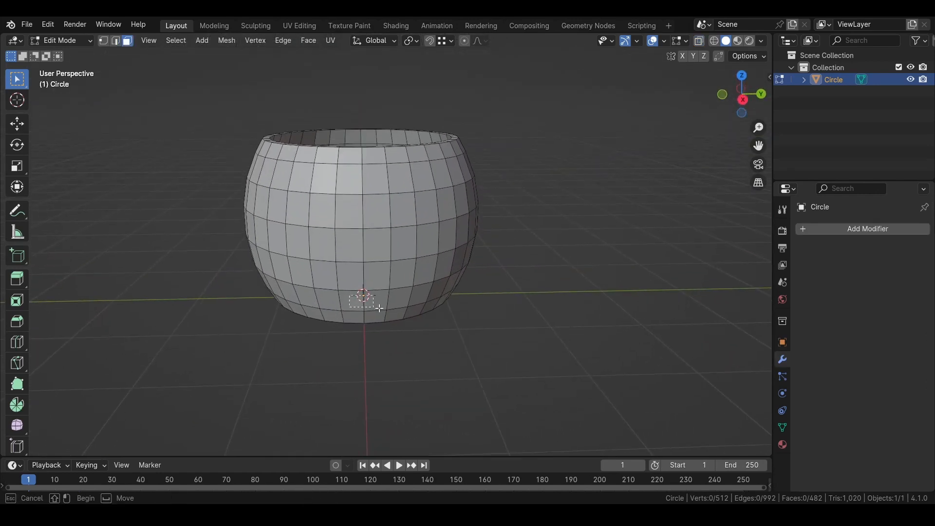
{"action": "left_click", "coordinate": [377, 299], "text": "shift"}
{"action": "left_click", "coordinate": [349, 206], "text": "shift"}
{"action": "left_click", "coordinate": [376, 210], "text": "shift"}
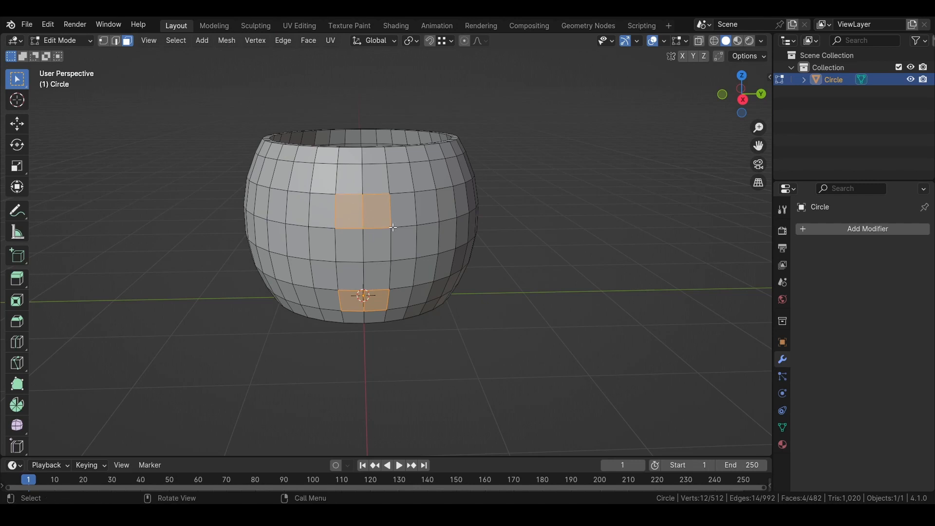
{"action": "middle_click_drag", "start_coordinate": [376, 209], "coordinate": [489, 309]}
{"action": "key", "text": "e"}
{"action": "key", "text": "x"}
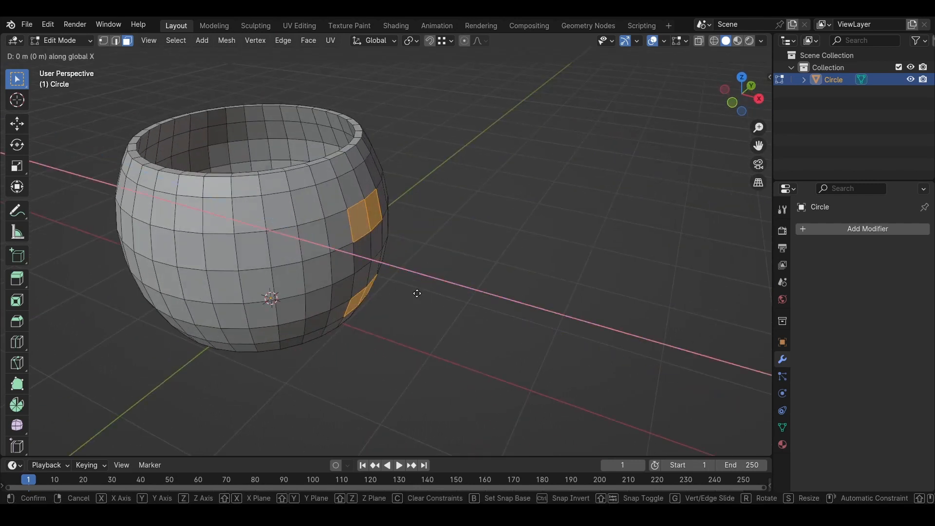
{"action": "left_click", "coordinate": [462, 308]}
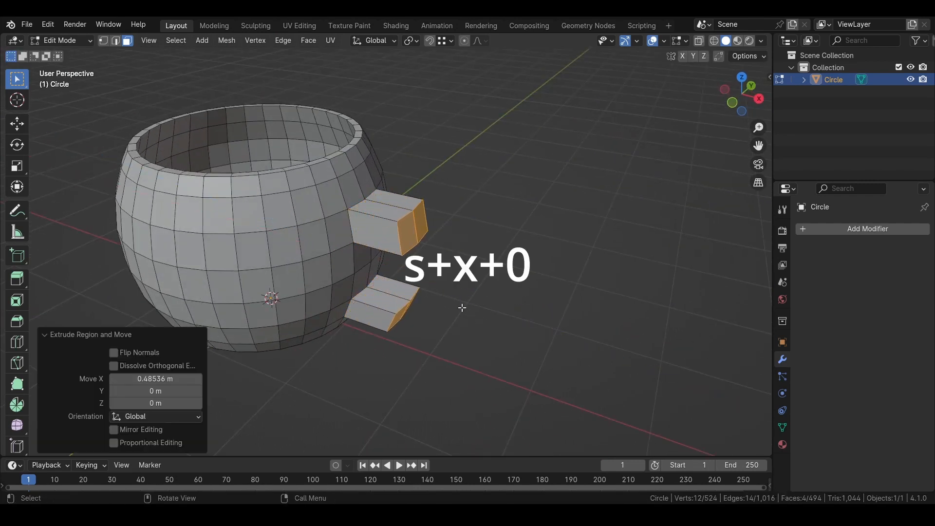
Step: Flatten the extruded end faces by scaling them to 0 along X
{"action": "key", "text": "s"}
{"action": "key", "text": "x"}
{"action": "key", "text": "0"}
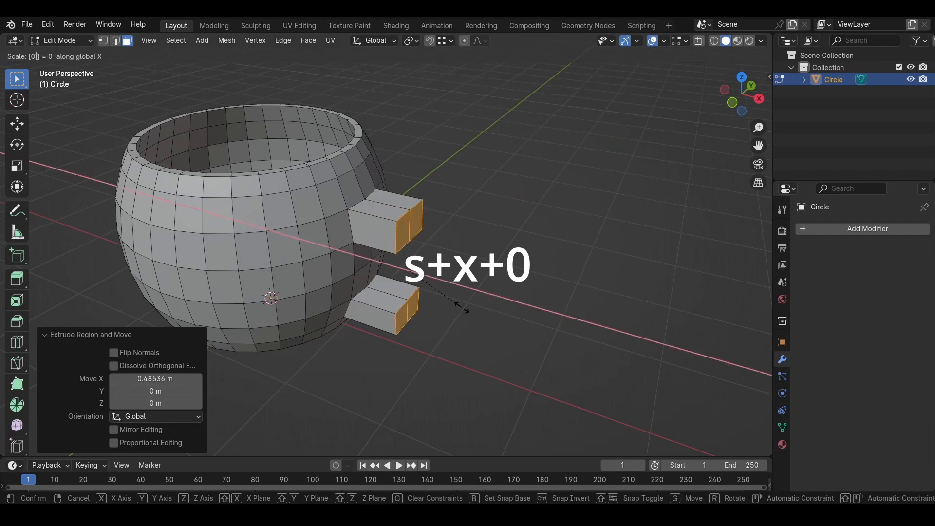
{"action": "left_click", "coordinate": [462, 307]}
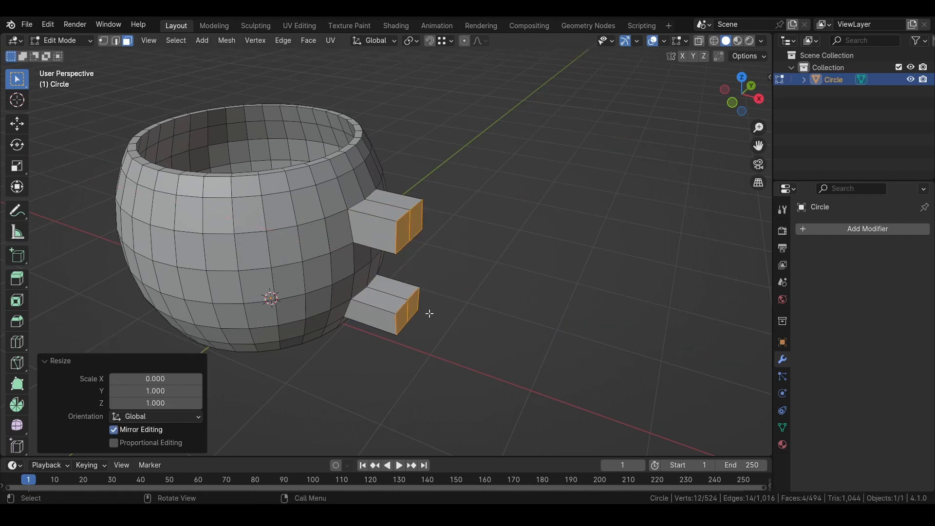
Step: Move the flattened end faces about 0.23 m back towards the vessel along X
{"action": "middle_click_drag", "start_coordinate": [430, 314], "coordinate": [455, 256]}
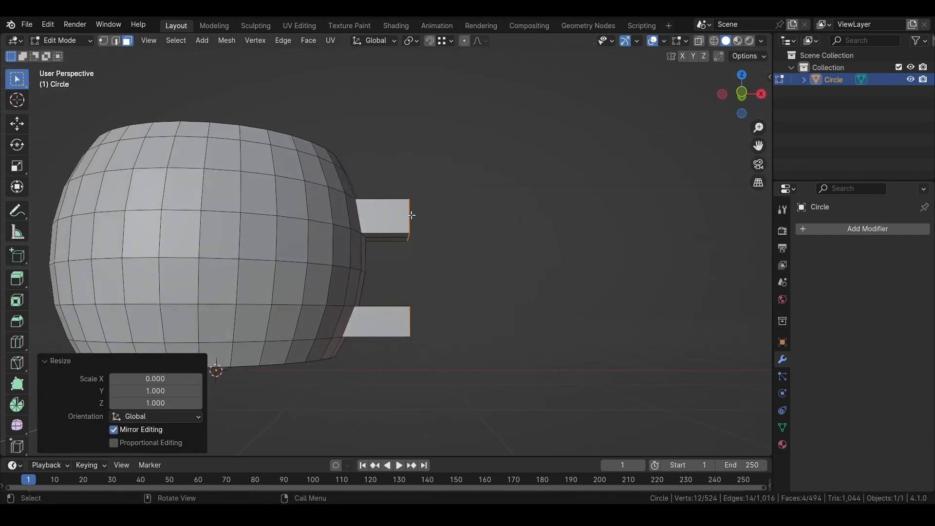
{"action": "middle_click_drag", "start_coordinate": [412, 215], "coordinate": [443, 298]}
{"action": "key", "text": "g"}
{"action": "key", "text": "x"}
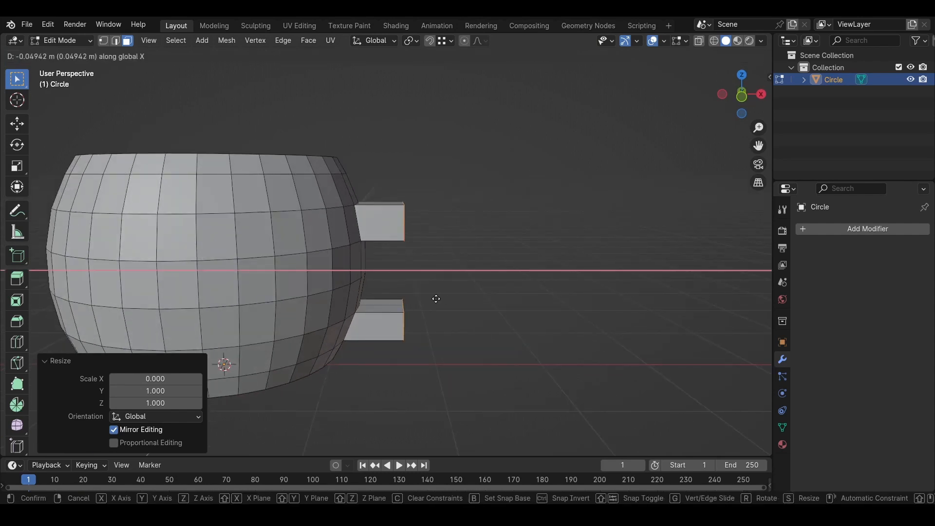
{"action": "left_click", "coordinate": [393, 290]}
{"action": "scroll", "coordinate": [382, 305], "scroll_direction": "up", "scroll_amount": 3}
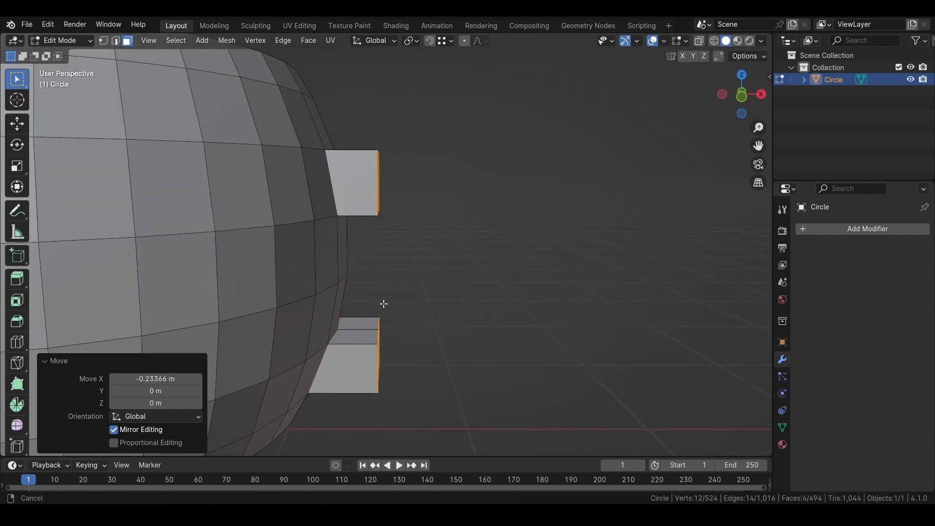
Step: Move the upper stub's lower end edges and the lower stub's upper end edges about 0.08 m inwards along X
{"action": "middle_click_drag", "start_coordinate": [384, 304], "coordinate": [378, 346]}
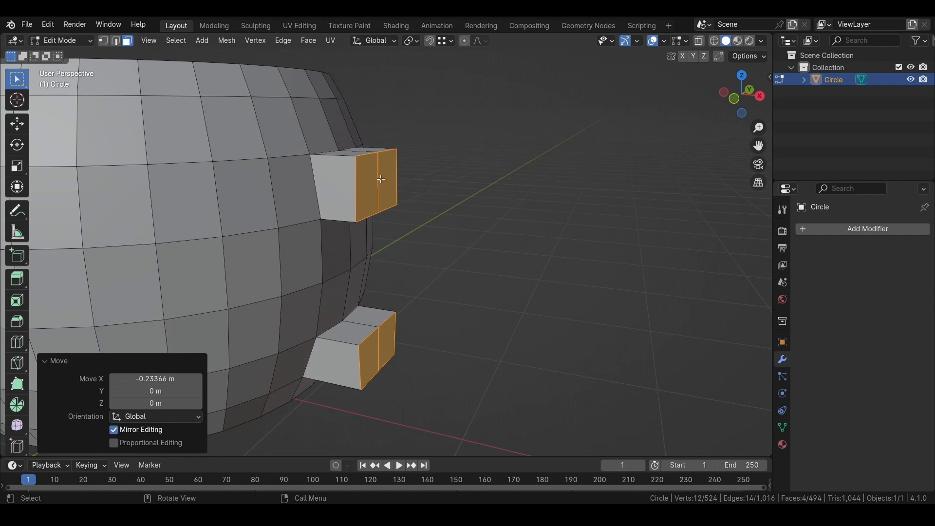
{"action": "left_click", "coordinate": [119, 42]}
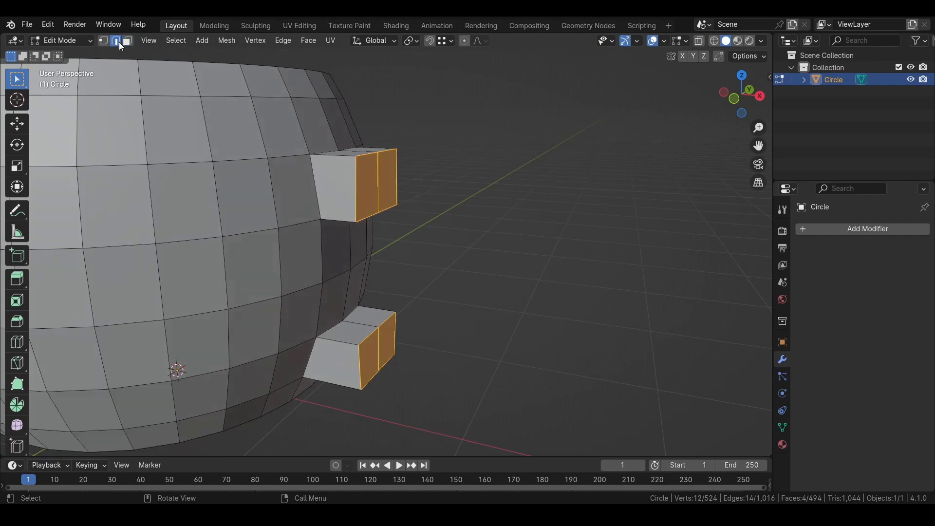
{"action": "left_click", "coordinate": [374, 211]}
{"action": "left_click", "coordinate": [392, 210], "text": "shift"}
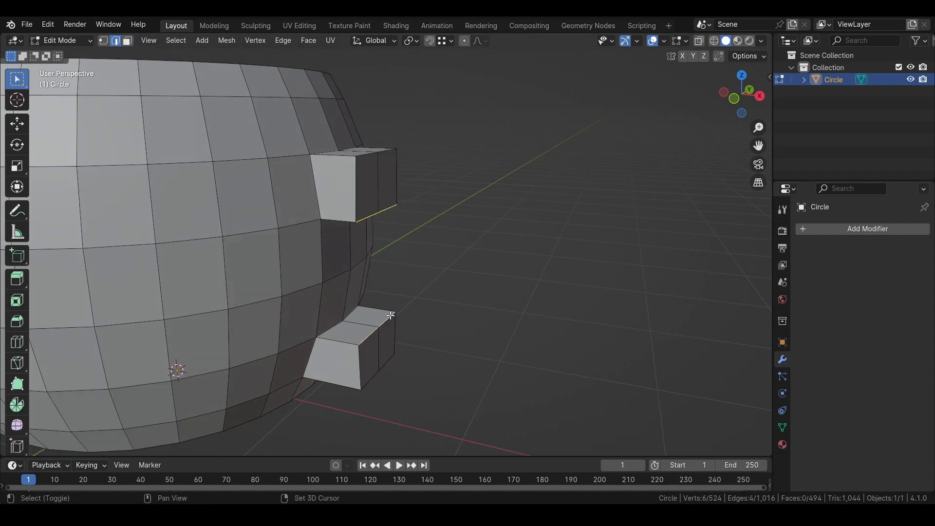
{"action": "key", "text": "g"}
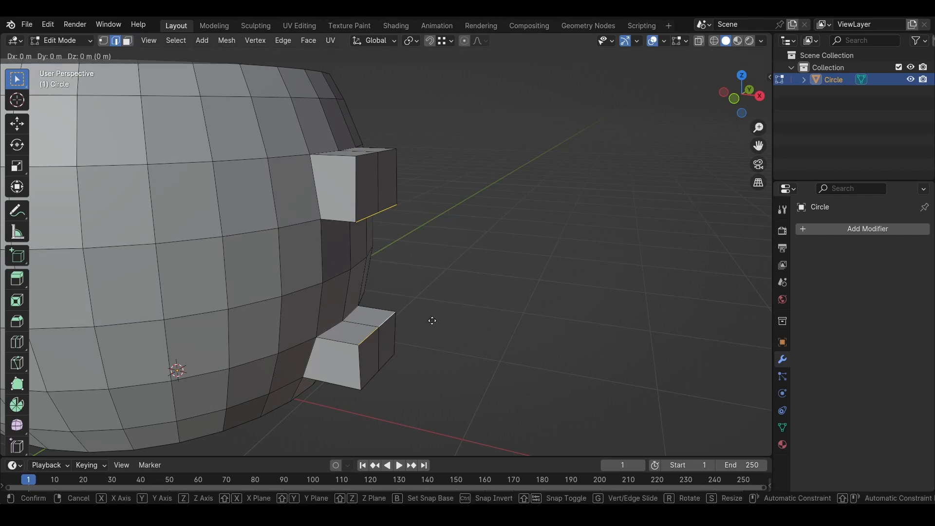
{"action": "key", "text": "x"}
{"action": "left_click", "coordinate": [418, 318]}
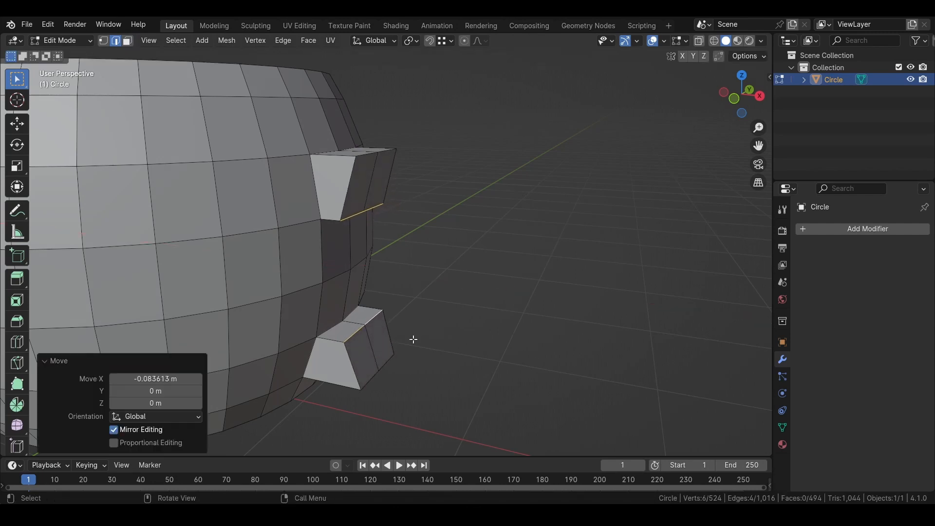
Step: Select the end faces of both stubs and join them with Bridge Edge Loops
{"action": "middle_click_drag", "start_coordinate": [411, 338], "coordinate": [181, 321]}
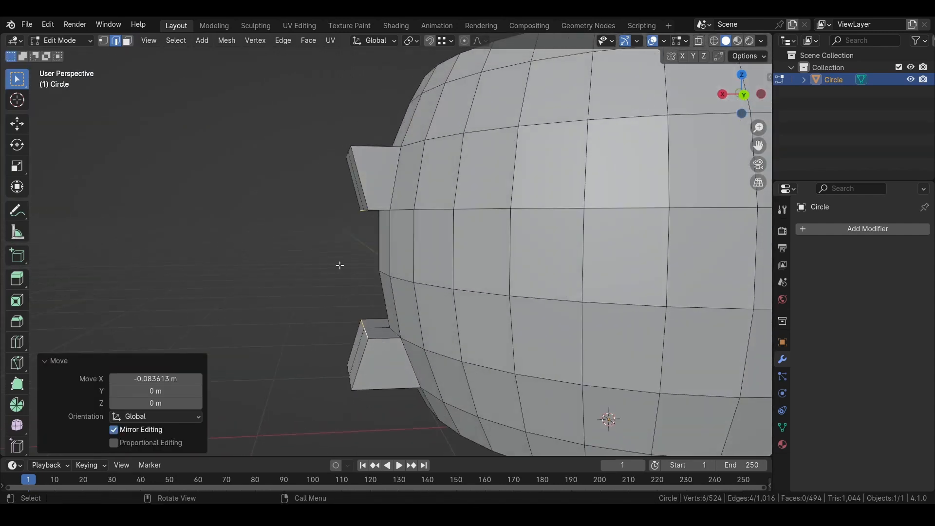
{"action": "left_click", "coordinate": [128, 41]}
{"action": "middle_click_drag", "start_coordinate": [355, 232], "coordinate": [392, 355]}
{"action": "key", "text": "b"}
{"action": "left_click_drag", "start_coordinate": [376, 346], "coordinate": [381, 348]}
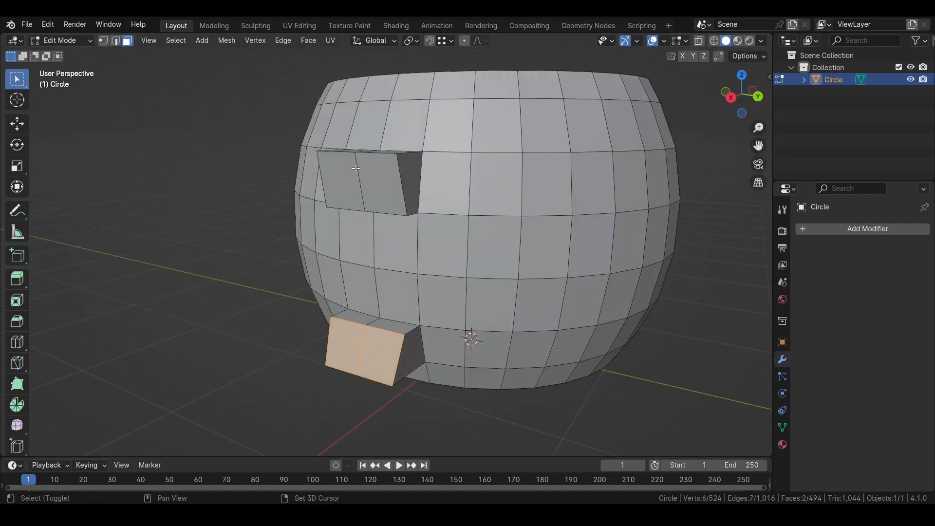
{"action": "left_click_drag", "start_coordinate": [342, 172], "coordinate": [376, 178], "text": "shift"}
{"action": "key", "text": "ctrl+e"}
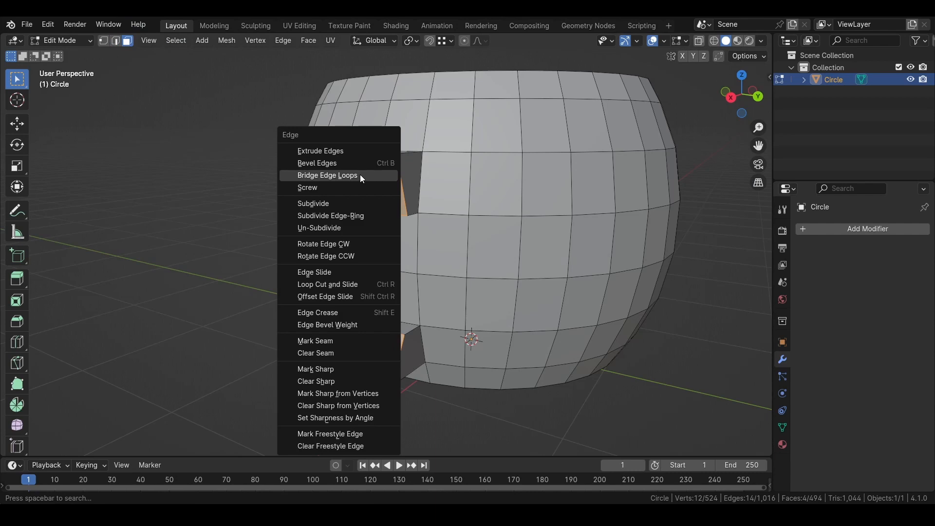
{"action": "left_click", "coordinate": [364, 175]}
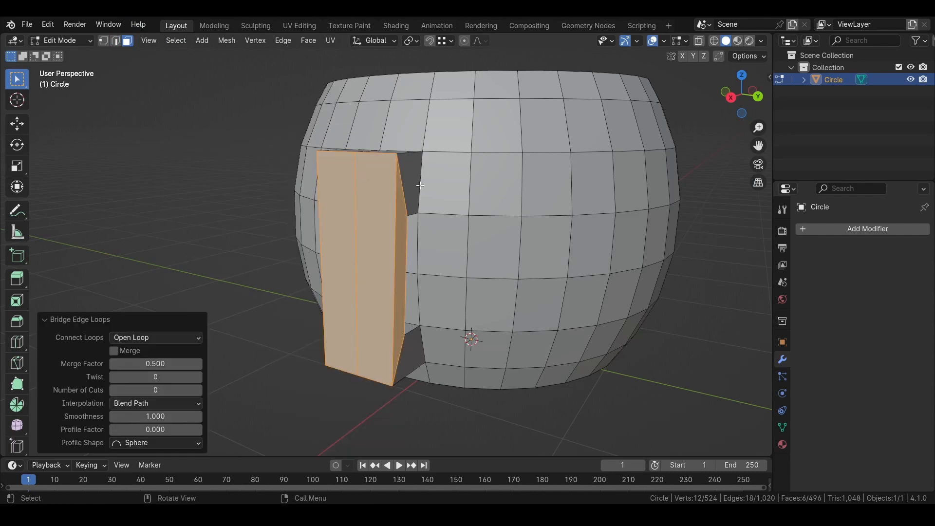
Step: Set the bridge's number of cuts to 4 to curve the handle
{"action": "left_click", "coordinate": [198, 391]}
{"action": "left_click", "coordinate": [198, 391]}
{"action": "left_click", "coordinate": [198, 391]}
{"action": "left_click", "coordinate": [198, 390]}
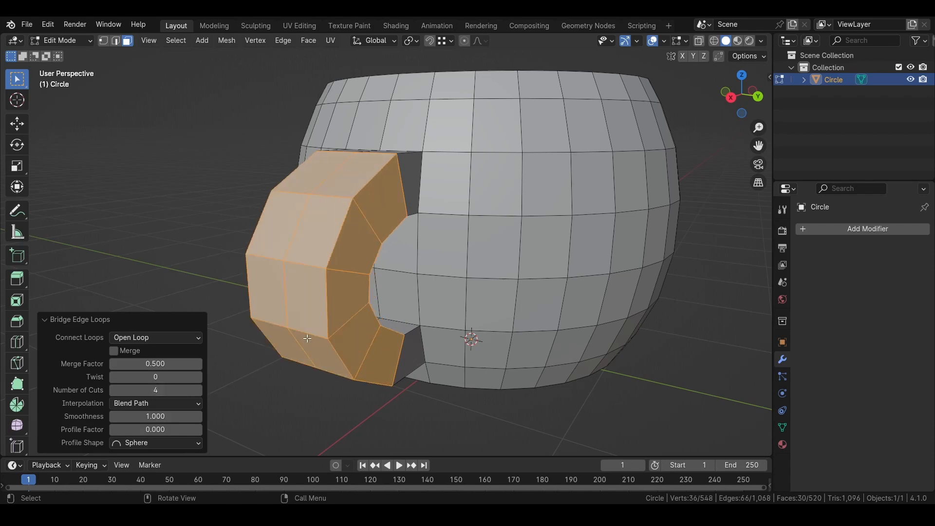
Step: Switch to Object Mode and apply smooth shading to the mug
{"action": "middle_click_drag", "start_coordinate": [398, 295], "coordinate": [427, 212]}
{"action": "key", "text": "Tab"}
{"action": "right_click", "coordinate": [427, 213]}
{"action": "left_click", "coordinate": [427, 212]}
{"action": "middle_click_drag", "start_coordinate": [511, 213], "coordinate": [371, 237]}
{"action": "right_click", "coordinate": [369, 195]}
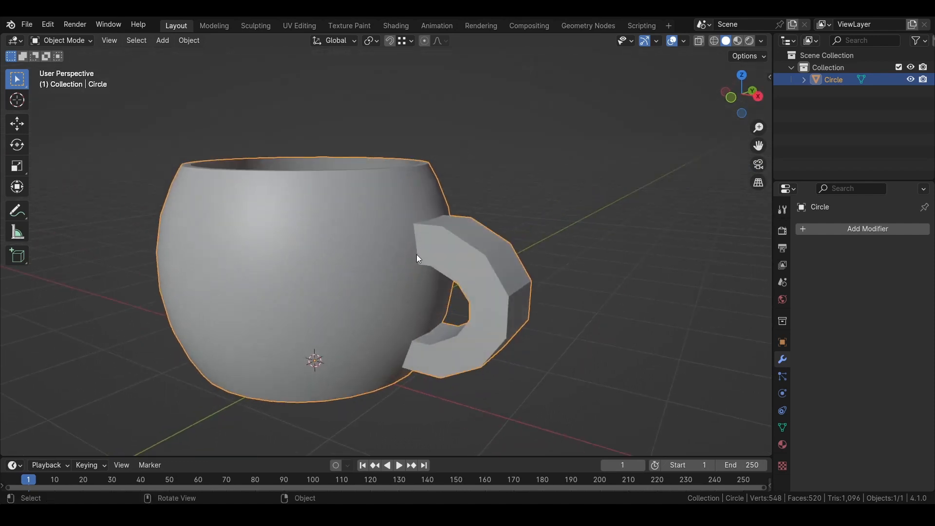
Step: Clear the sharp marks from all of the mug's edges in Edit Mode and return to Object Mode
{"action": "key", "text": "Tab"}
{"action": "middle_click_drag", "start_coordinate": [419, 229], "coordinate": [428, 247]}
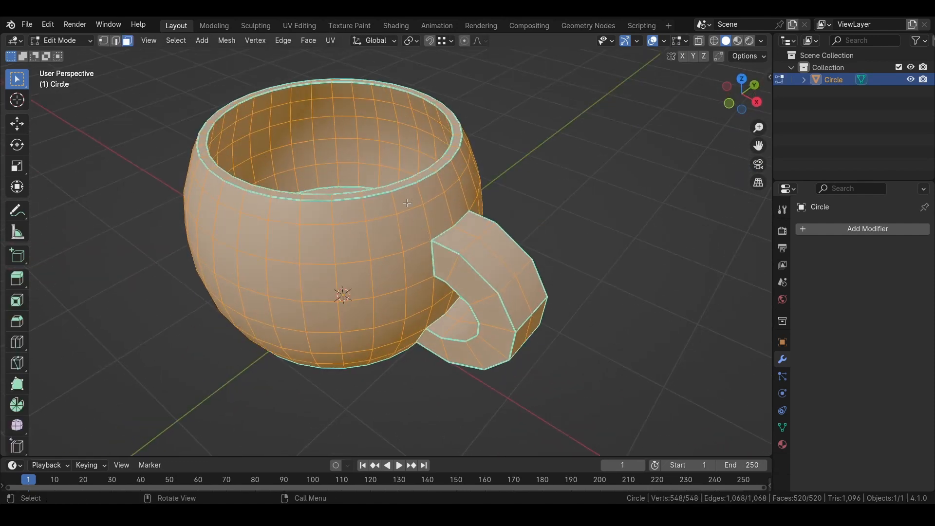
{"action": "key", "text": "ctrl+e"}
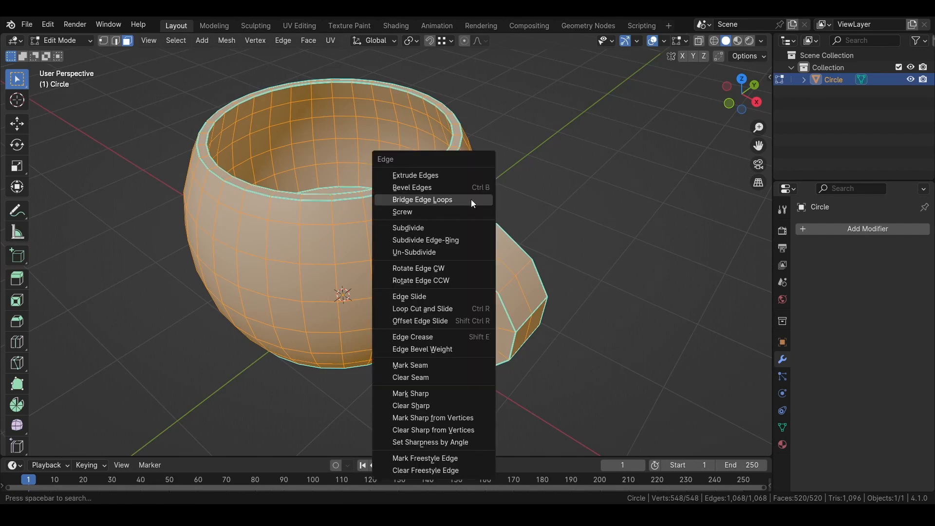
{"action": "left_click", "coordinate": [417, 405]}
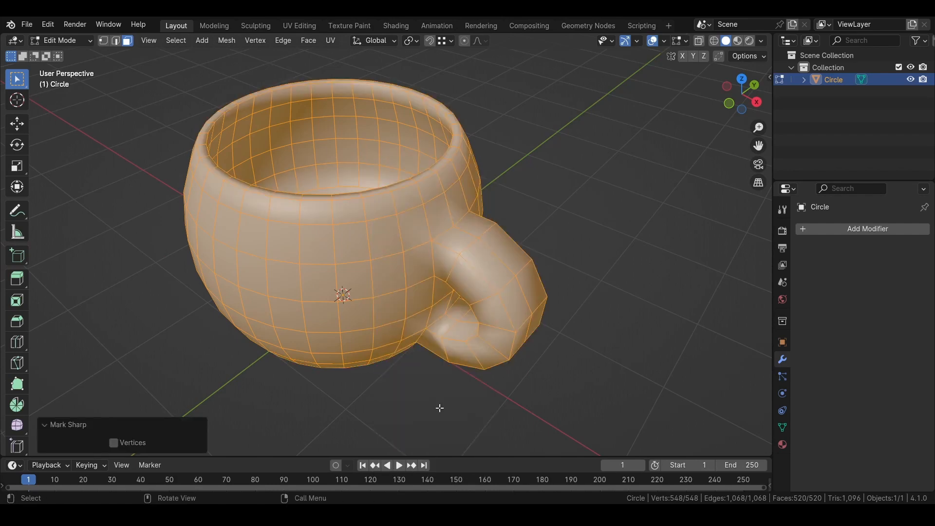
{"action": "key", "text": "Tab"}
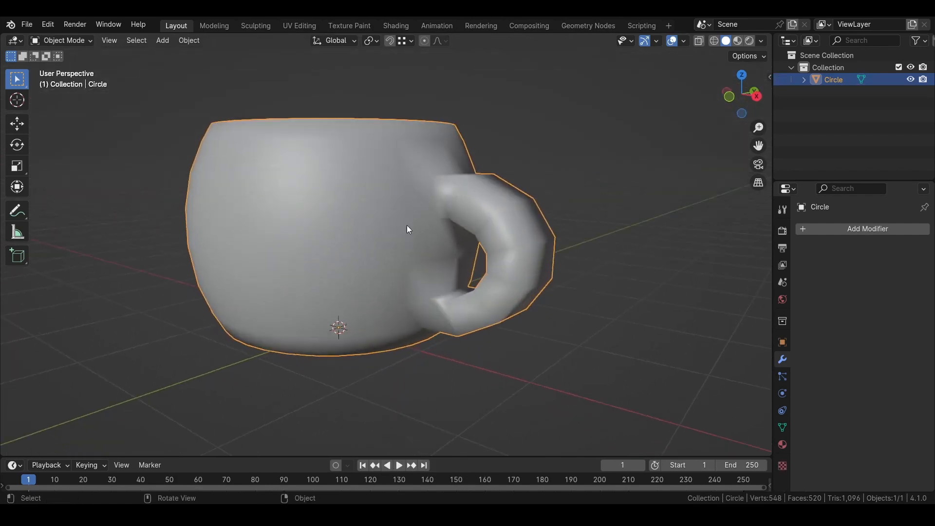
Step: Add a Subdivision Surface modifier to the mug with viewport and render levels set to 3
{"action": "left_click", "coordinate": [846, 230]}
{"action": "left_click", "coordinate": [853, 230]}
{"action": "mouse_move", "coordinate": [846, 233]}
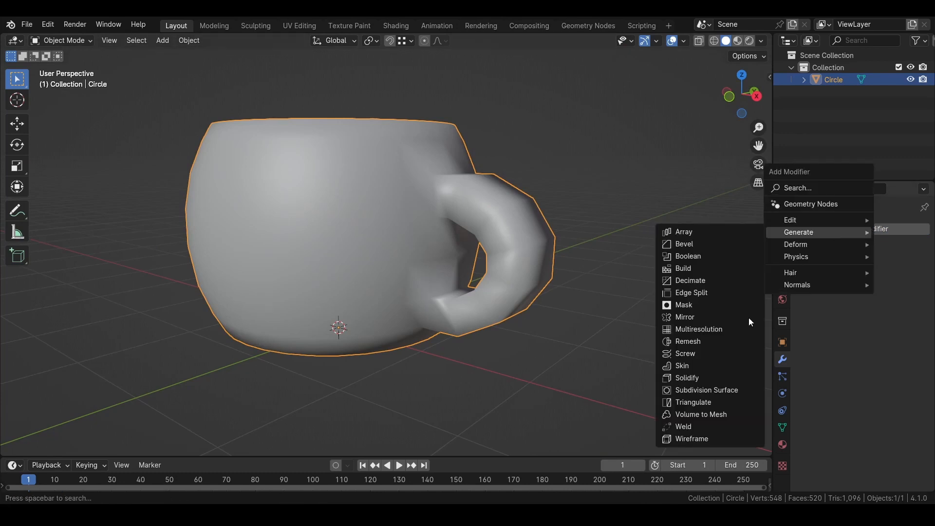
{"action": "left_click", "coordinate": [723, 391]}
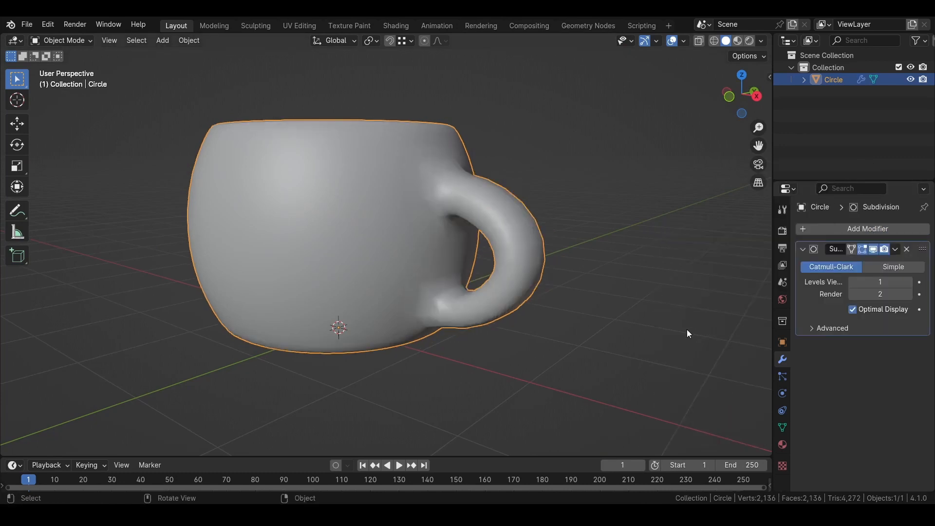
{"action": "left_click", "coordinate": [908, 282]}
{"action": "left_click", "coordinate": [908, 282]}
{"action": "left_click", "coordinate": [908, 295]}
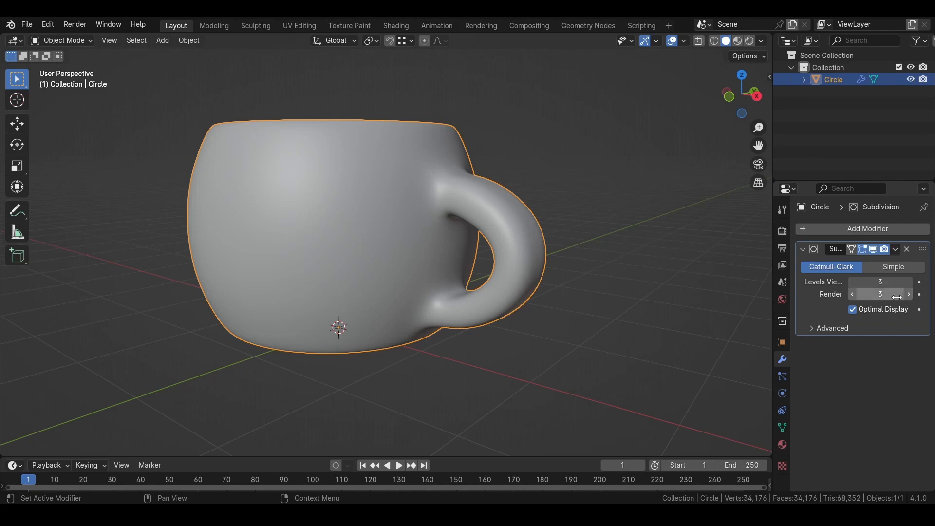
Step: In Edit Mode, select the face closing the mug's outer bottom and inset it by about 0.146 m
{"action": "middle_click_drag", "start_coordinate": [412, 310], "coordinate": [418, 181]}
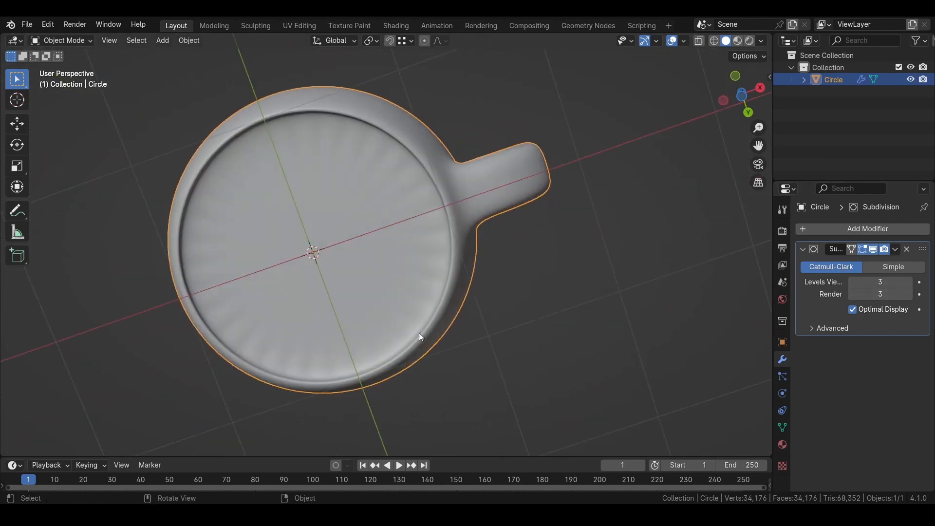
{"action": "middle_click_drag", "start_coordinate": [227, 340], "coordinate": [241, 288]}
{"action": "key", "text": "Tab"}
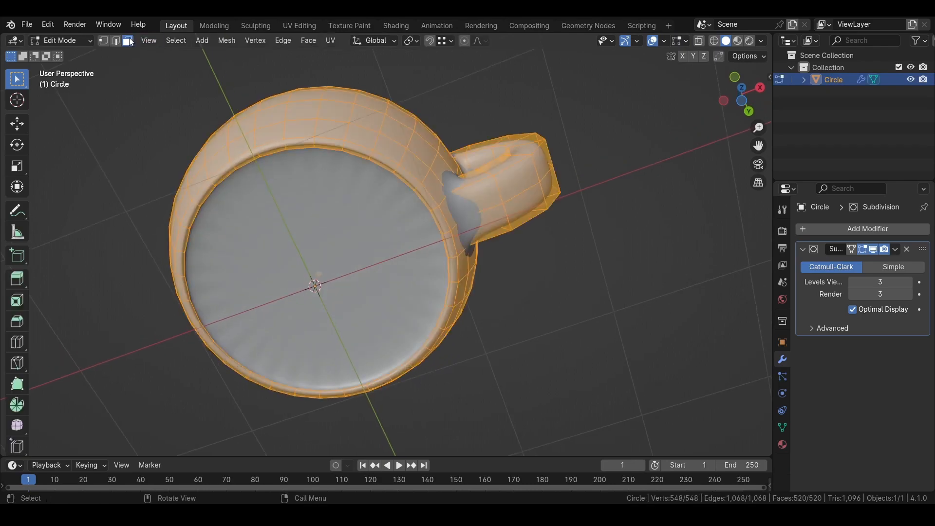
{"action": "left_click", "coordinate": [367, 280]}
{"action": "left_click", "coordinate": [700, 41]}
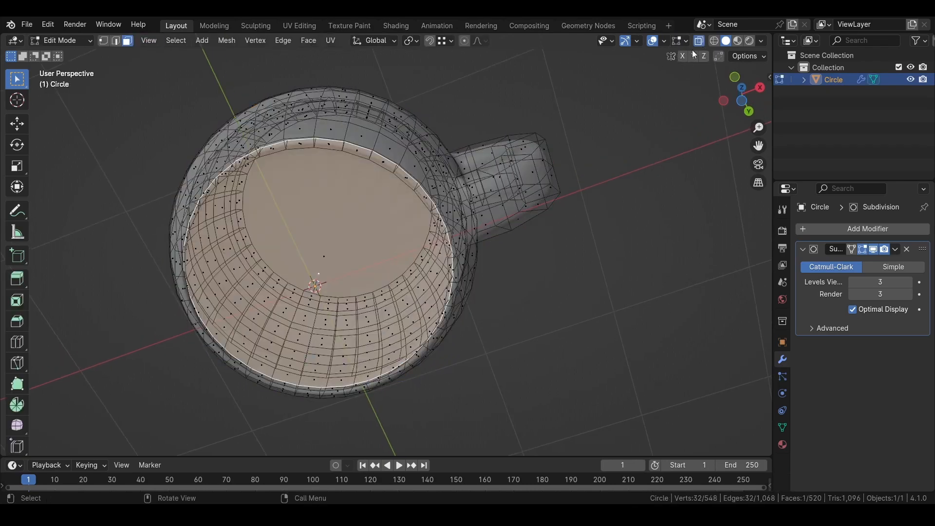
{"action": "middle_click_drag", "start_coordinate": [400, 302], "coordinate": [596, 151]}
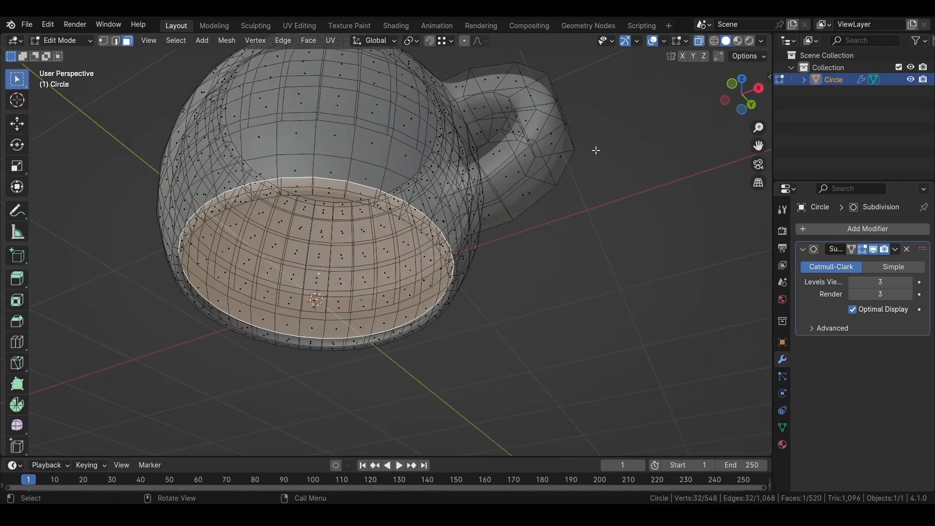
{"action": "left_click", "coordinate": [700, 43]}
{"action": "key", "text": "i"}
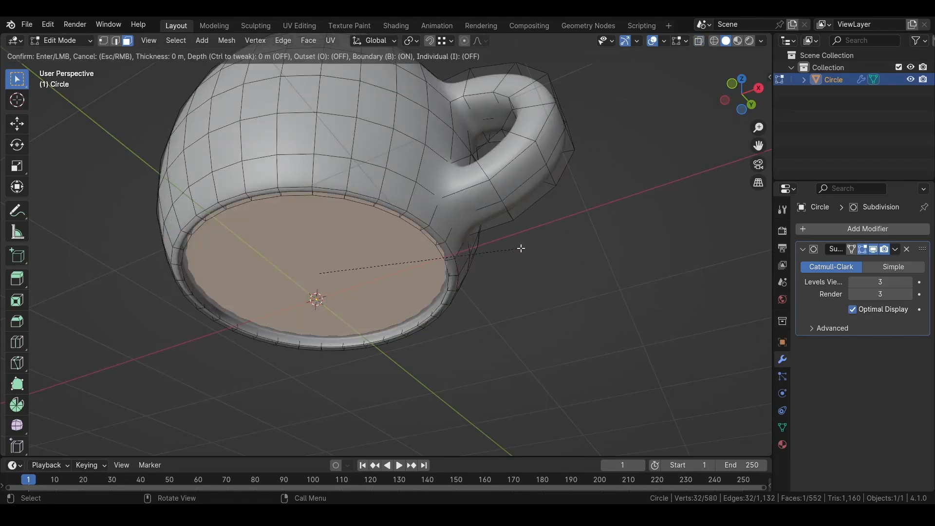
{"action": "left_click", "coordinate": [501, 247]}
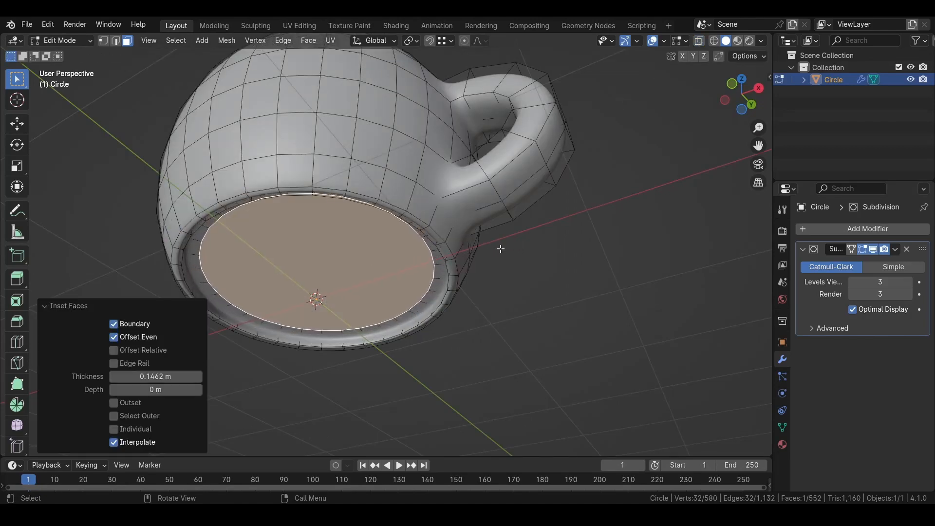
{"action": "middle_click_drag", "start_coordinate": [348, 336], "coordinate": [411, 328]}
{"action": "scroll", "coordinate": [411, 328], "scroll_direction": "up", "scroll_amount": 5}
{"action": "key", "text": "ctrl+r"}
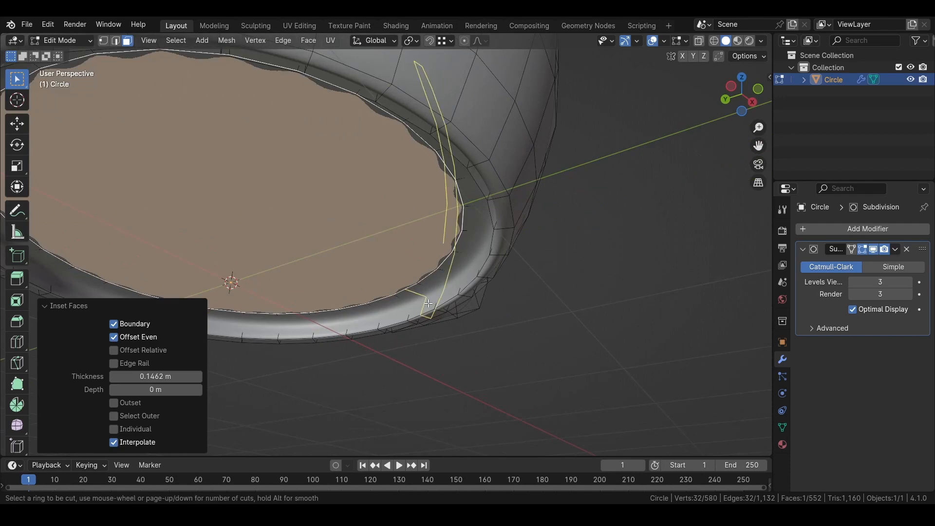
{"action": "left_click", "coordinate": [434, 304]}
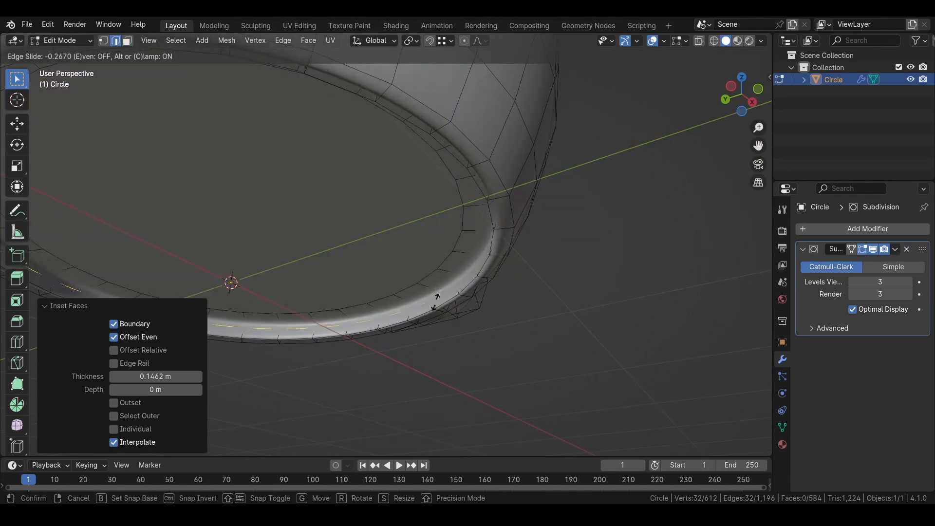
{"action": "right_click", "coordinate": [436, 302]}
{"action": "key", "text": "ctrl+z"}
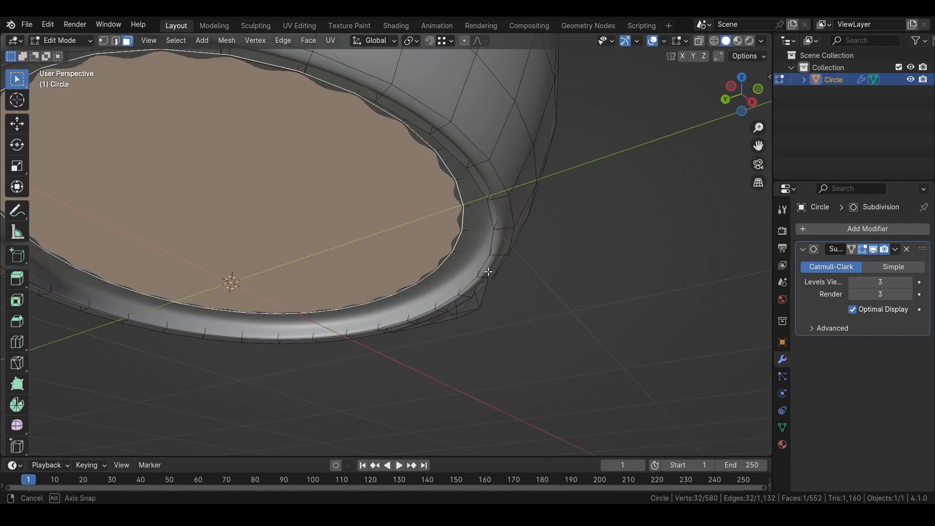
Step: Inset the narrow face loop around the mug's base rim and return to Object Mode
{"action": "middle_click_drag", "start_coordinate": [486, 291], "coordinate": [487, 259]}
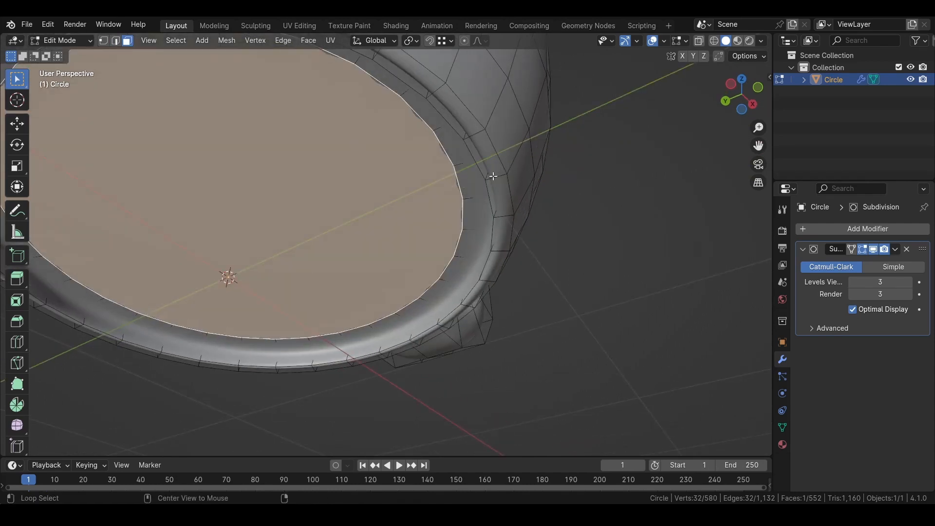
{"action": "left_click", "coordinate": [493, 176], "text": "alt"}
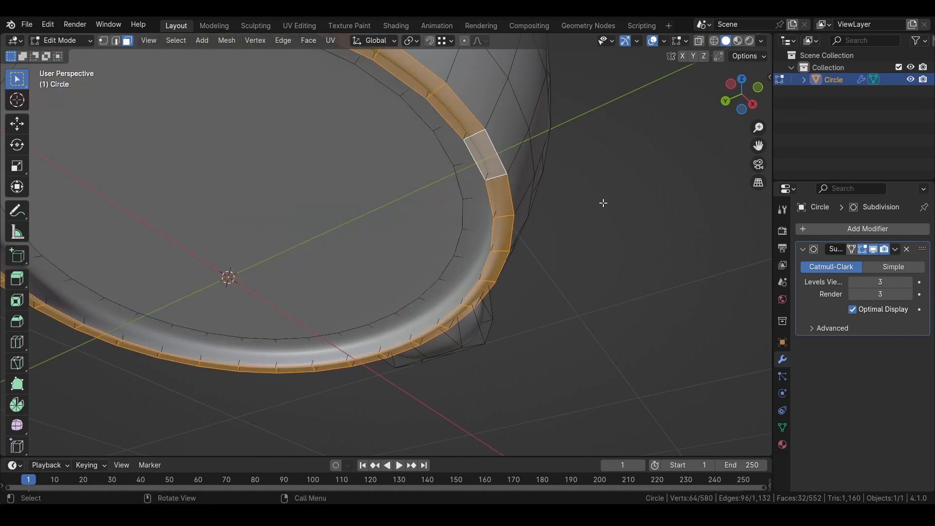
{"action": "key", "text": "i"}
{"action": "left_click", "coordinate": [601, 204]}
{"action": "key", "text": "Tab"}
{"action": "scroll", "coordinate": [486, 212], "scroll_direction": "down", "scroll_amount": 4}
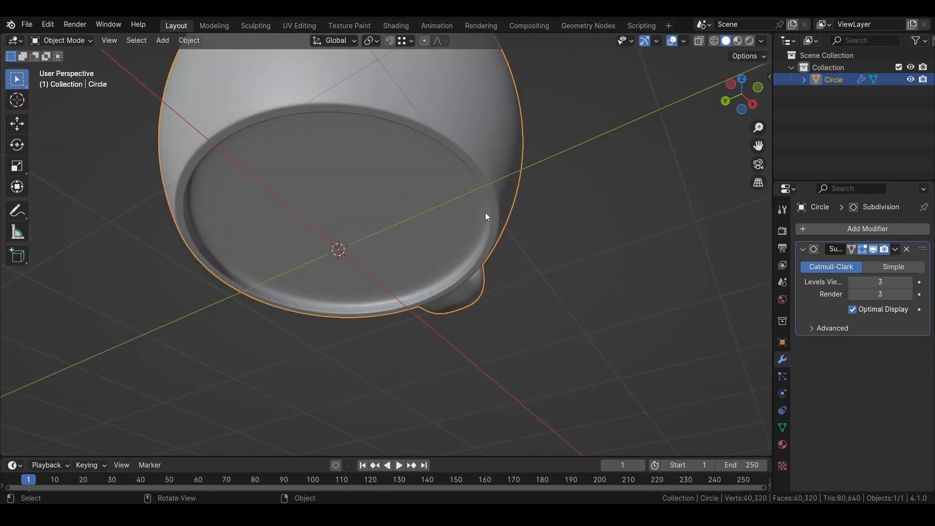
{"action": "middle_click_drag", "start_coordinate": [485, 212], "coordinate": [479, 245]}
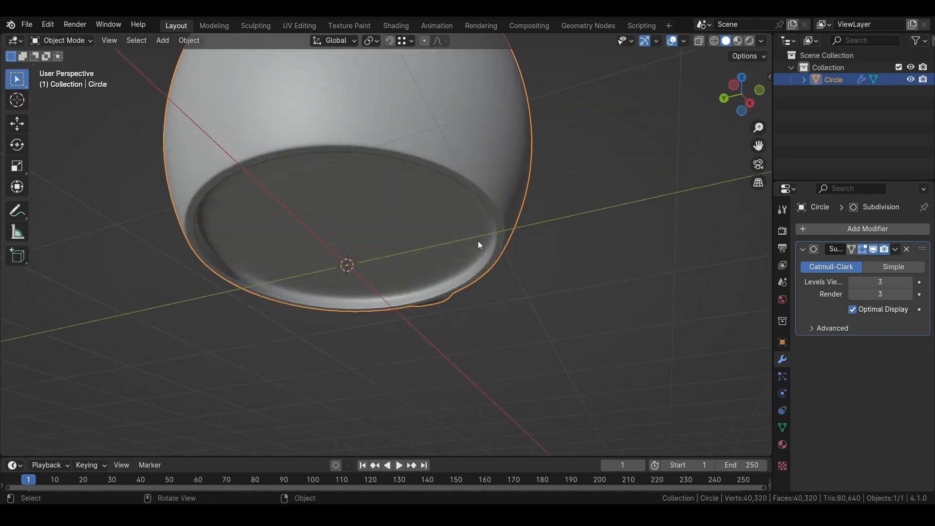
Step: Inset the floor face inside the mug by about 0.132 m and return to Object Mode
{"action": "middle_click_drag", "start_coordinate": [440, 157], "coordinate": [267, 153]}
{"action": "middle_click_drag", "start_coordinate": [416, 170], "coordinate": [355, 192]}
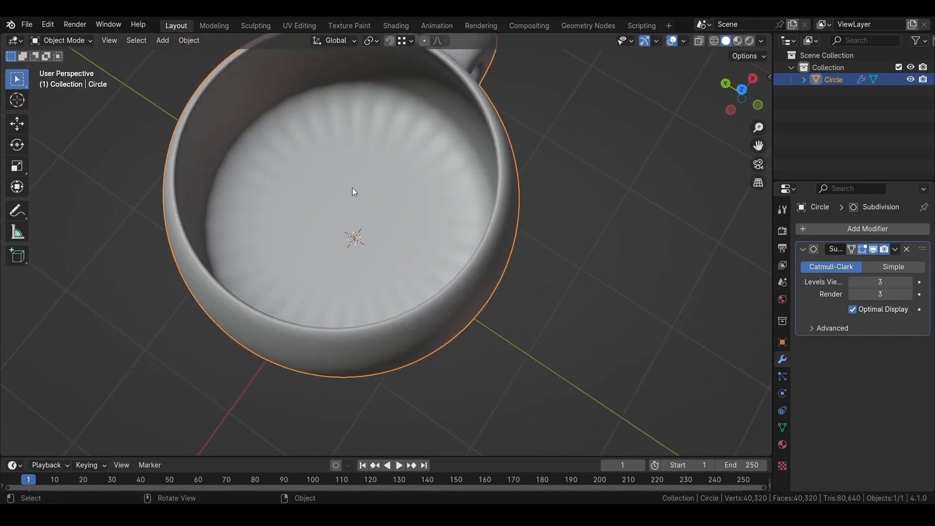
{"action": "key", "text": "Tab"}
{"action": "left_click", "coordinate": [461, 215]}
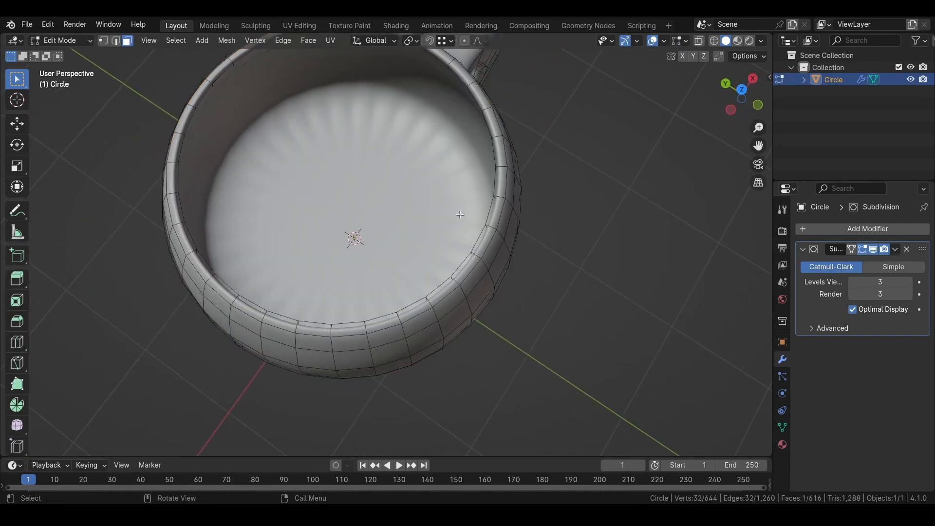
{"action": "key", "text": "i"}
{"action": "left_click", "coordinate": [507, 208]}
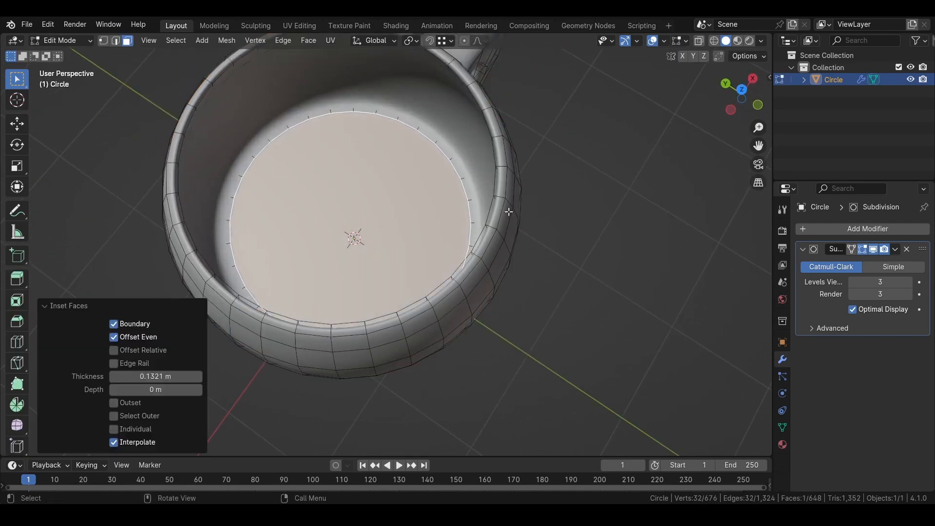
{"action": "key", "text": "Tab"}
Step: Inset the face loop along the mug's upper rim in Edit Mode and return to Object Mode
{"action": "middle_click_drag", "start_coordinate": [453, 263], "coordinate": [426, 187]}
{"action": "key", "text": "Tab"}
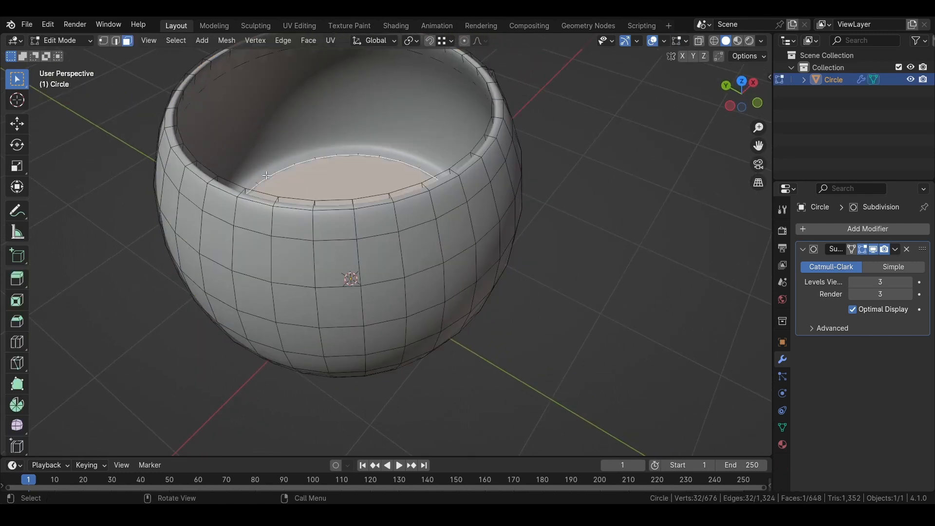
{"action": "scroll", "coordinate": [297, 210], "scroll_direction": "up", "scroll_amount": 5}
{"action": "left_click", "coordinate": [120, 154], "text": "alt"}
{"action": "key", "text": "i"}
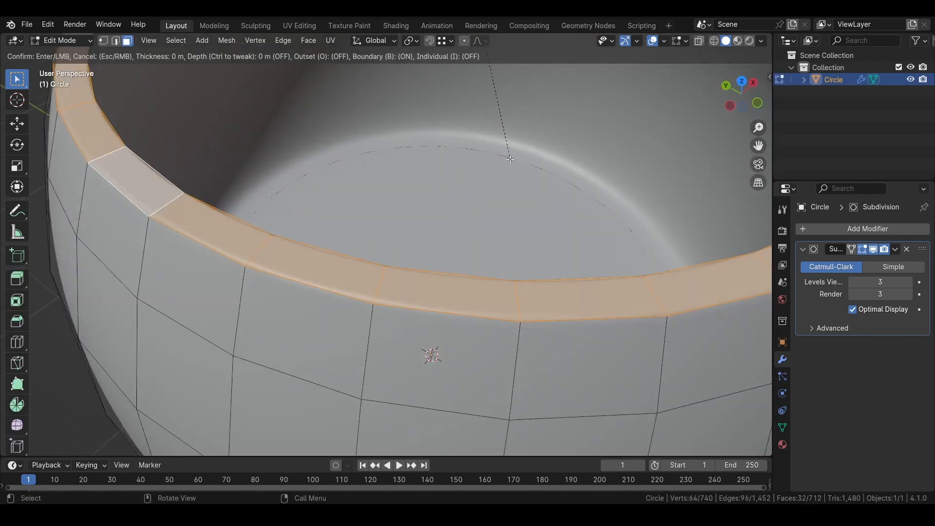
{"action": "left_click", "coordinate": [466, 147]}
{"action": "key", "text": "Tab"}
{"action": "scroll", "coordinate": [370, 186], "scroll_direction": "down", "scroll_amount": 6}
{"action": "middle_click_drag", "start_coordinate": [277, 224], "coordinate": [412, 224]}
{"action": "scroll", "coordinate": [408, 220], "scroll_direction": "up", "scroll_amount": 4}
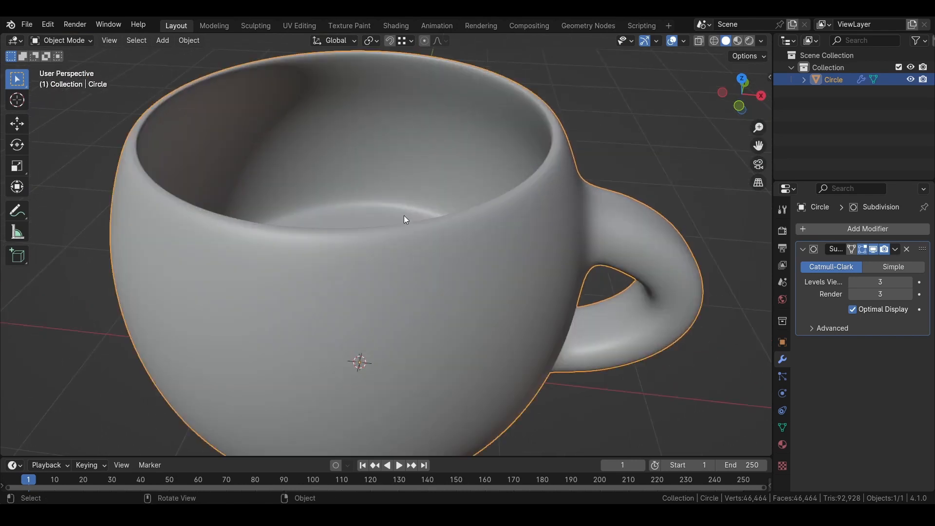
Step: Select the inner wall's edge loop just below the rim and duplicate it in place
{"action": "key", "text": "Tab"}
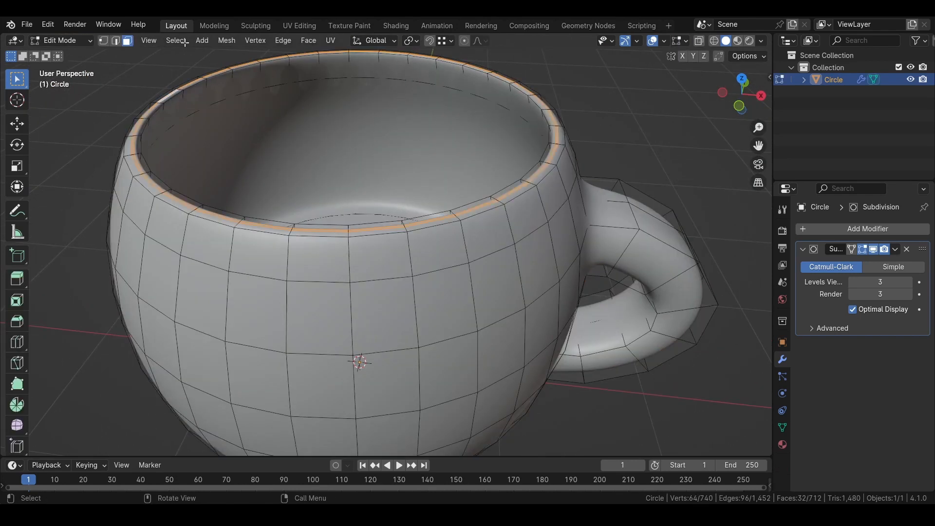
{"action": "left_click", "coordinate": [116, 41]}
{"action": "left_click", "coordinate": [375, 81], "text": "alt"}
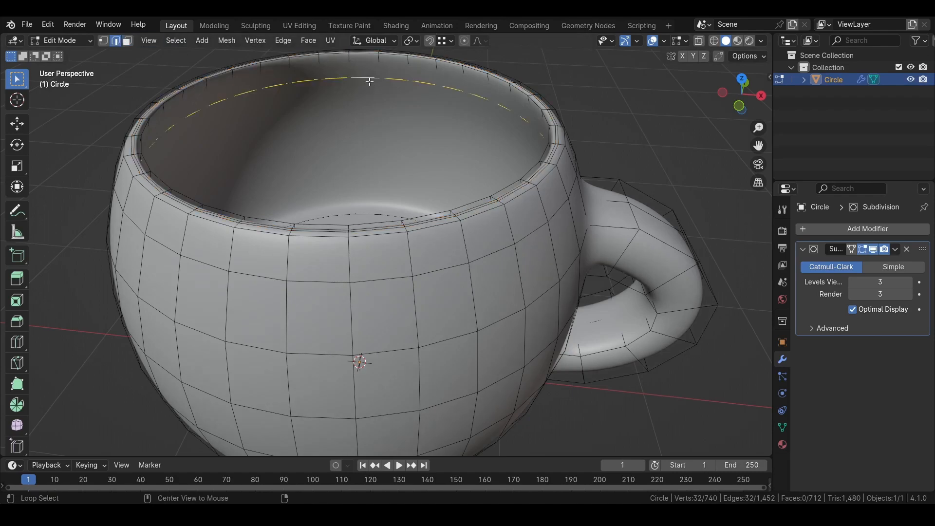
{"action": "left_click", "coordinate": [699, 41]}
{"action": "middle_click_drag", "start_coordinate": [234, 139], "coordinate": [443, 139]}
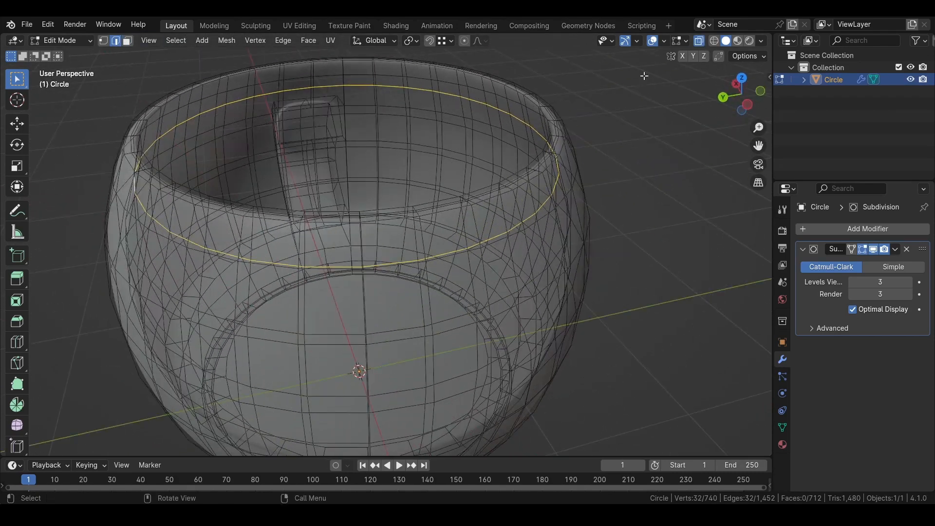
{"action": "left_click", "coordinate": [700, 41]}
{"action": "key", "text": "shift+d"}
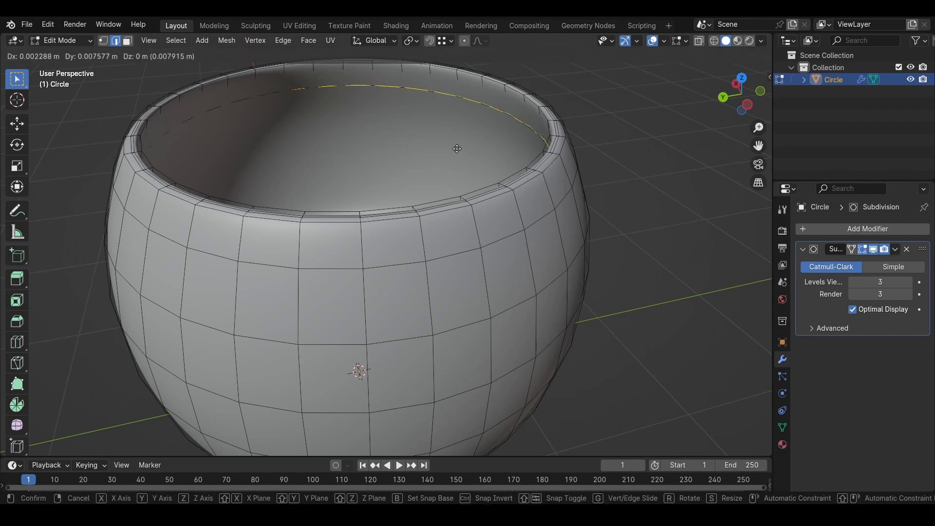
{"action": "right_click", "coordinate": [244, 125]}
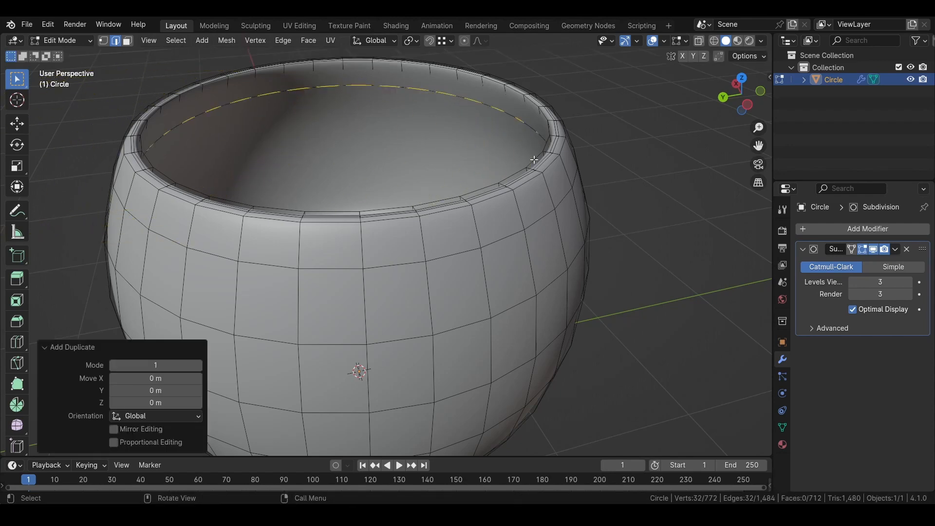
Step: Separate the duplicated edge loop into its own object and select only that object in Object Mode
{"action": "middle_click_drag", "start_coordinate": [535, 159], "coordinate": [386, 179]}
{"action": "key", "text": "p"}
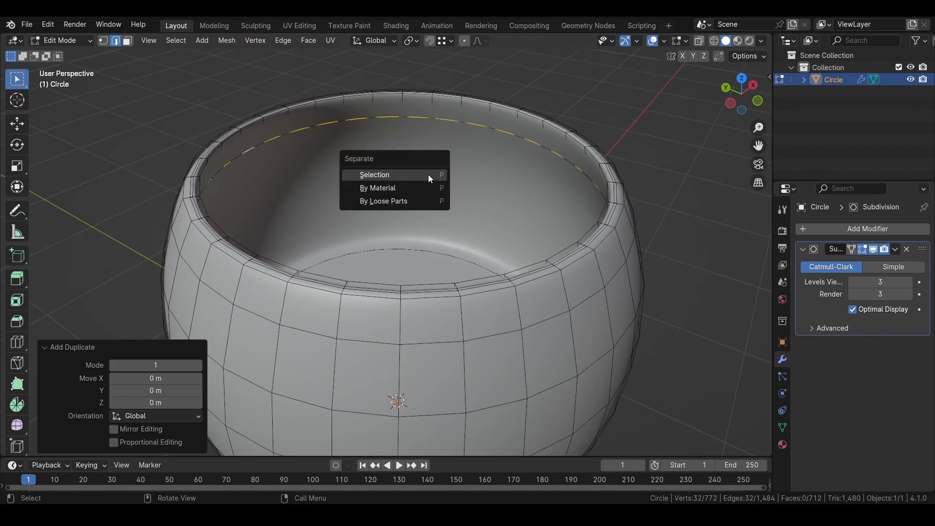
{"action": "left_click", "coordinate": [428, 175]}
{"action": "key", "text": "Tab"}
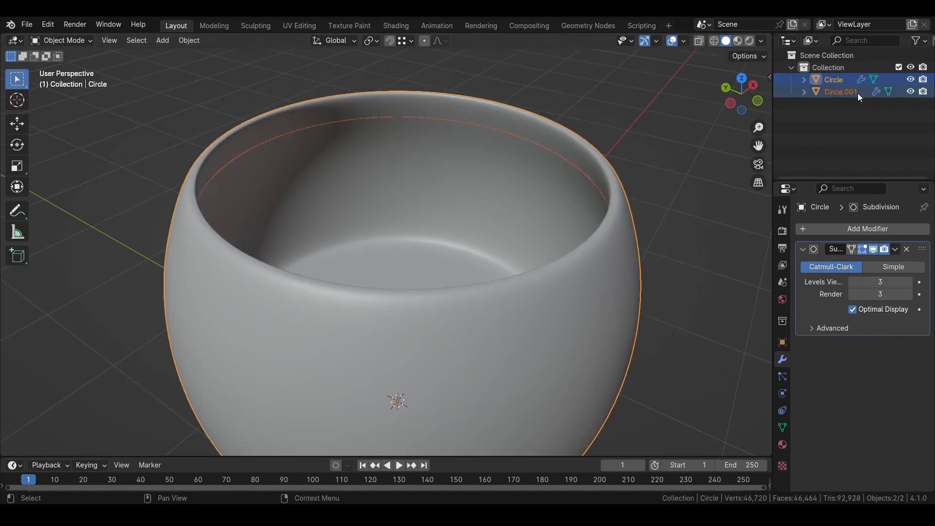
{"action": "left_click", "coordinate": [836, 92]}
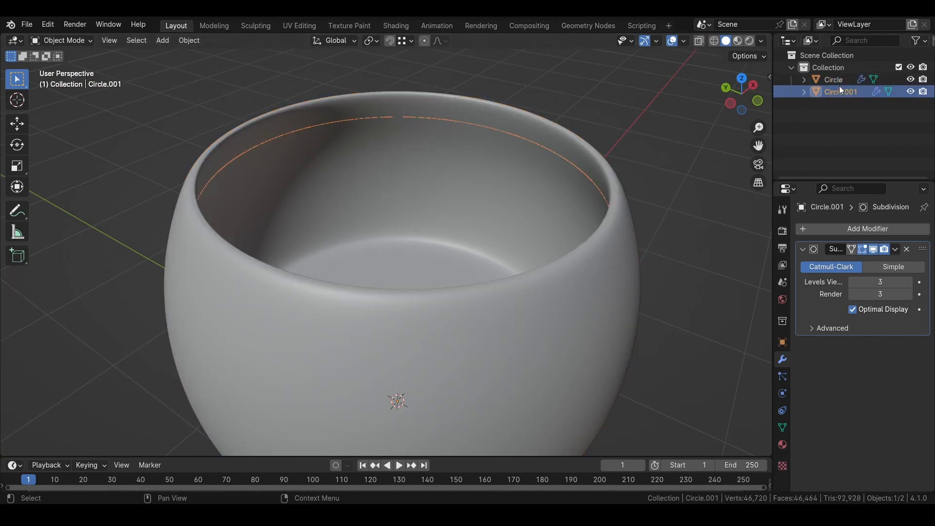
{"action": "key", "text": "g"}
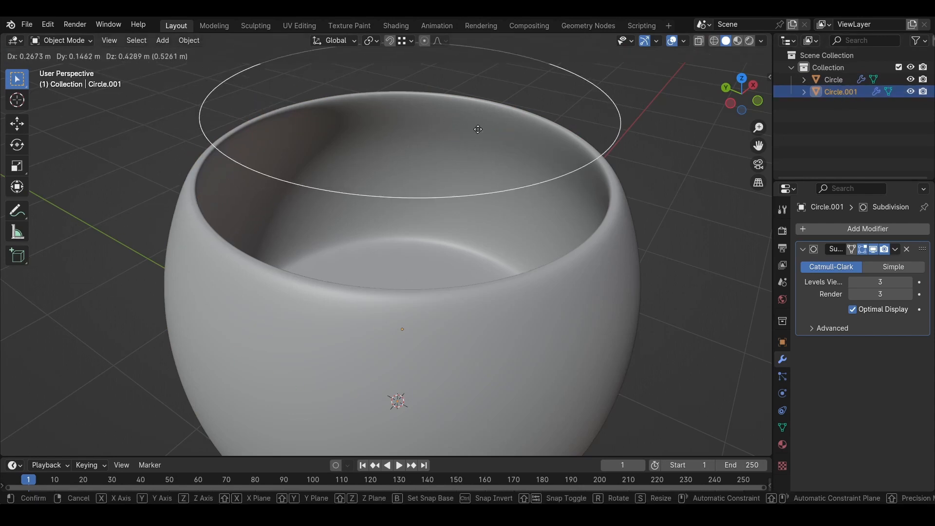
{"action": "left_click", "coordinate": [389, 144]}
{"action": "key", "text": "ctrl+z"}
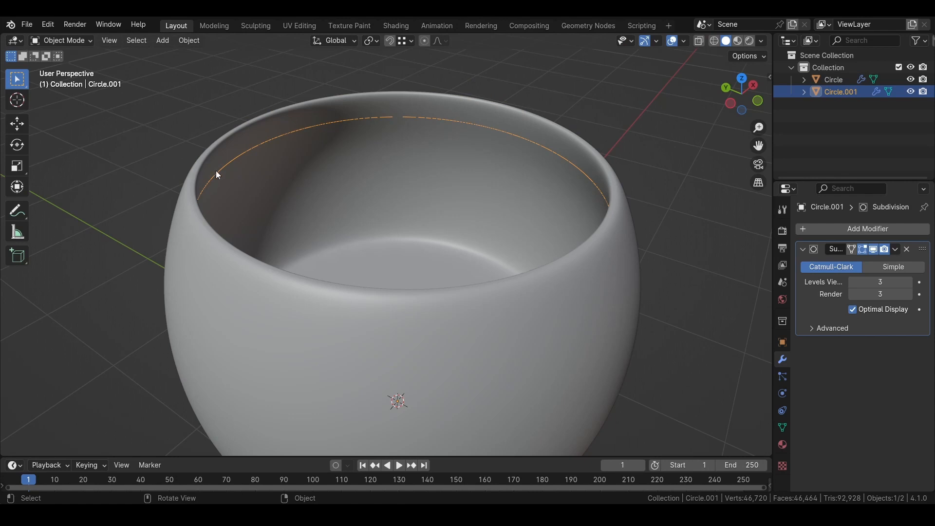
Step: Fill the separated edge loop with a face as a liquid surface, and leave it selected in Object Mode
{"action": "key", "text": "Tab"}
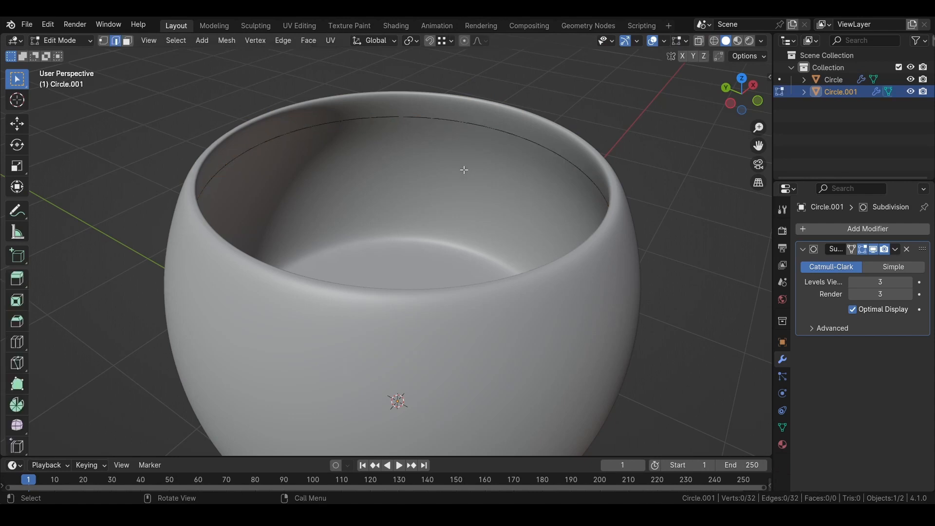
{"action": "key", "text": "a"}
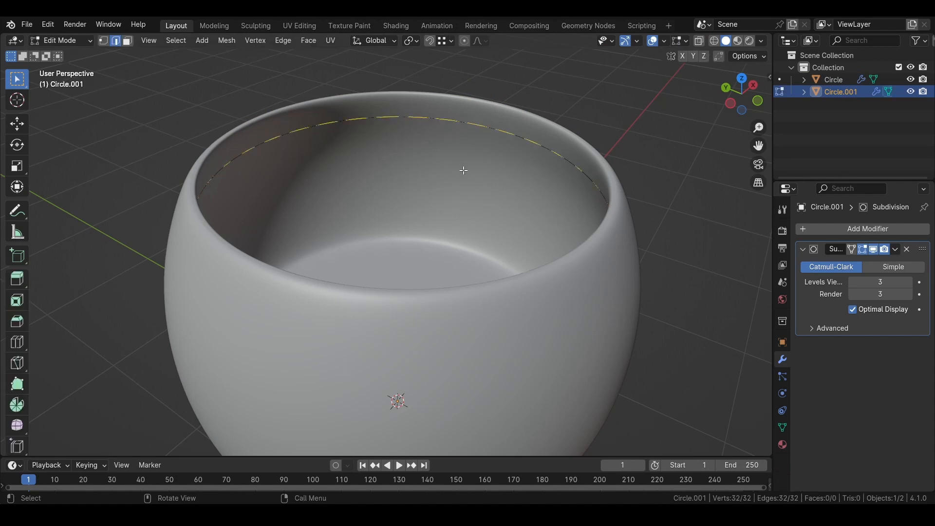
{"action": "key", "text": "f"}
{"action": "key", "text": "Tab"}
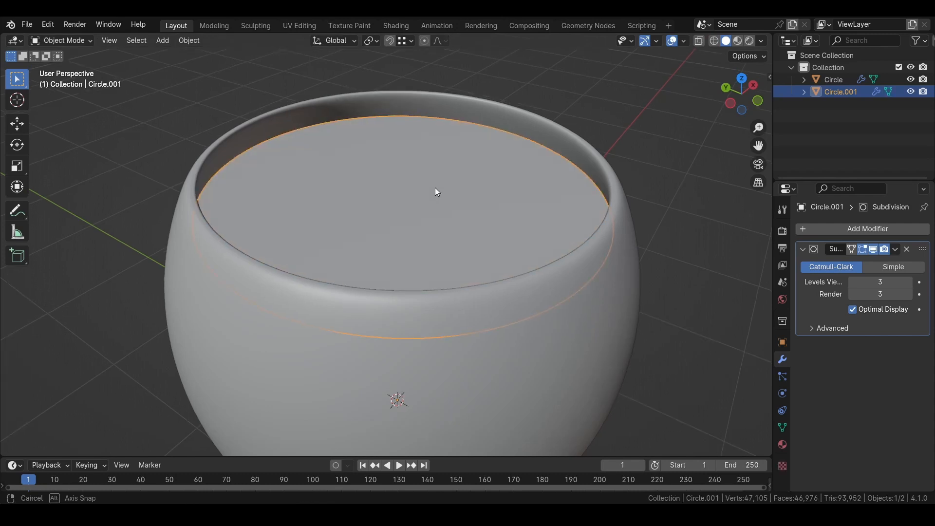
{"action": "scroll", "coordinate": [434, 208], "scroll_direction": "down", "scroll_amount": 3}
{"action": "scroll", "coordinate": [433, 207], "scroll_direction": "down", "scroll_amount": 2}
{"action": "left_click", "coordinate": [461, 302]}
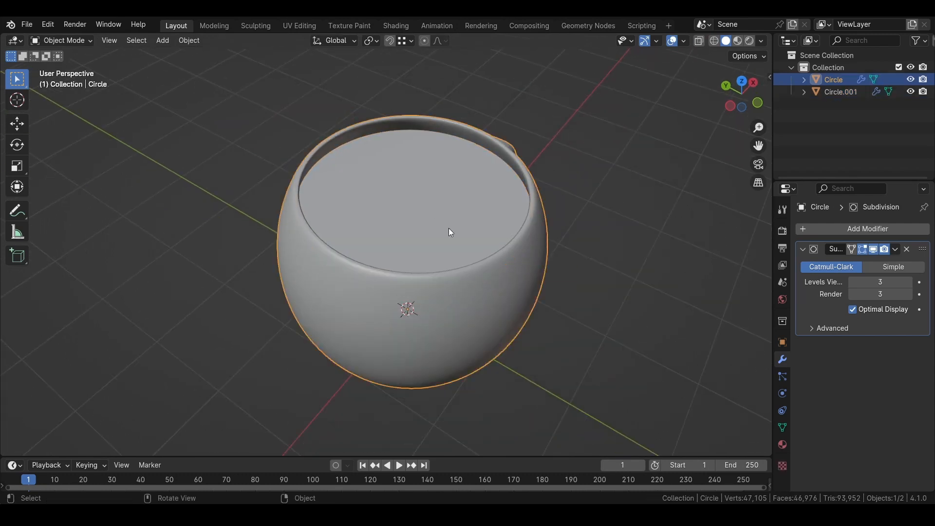
{"action": "left_click", "coordinate": [457, 137]}
{"action": "middle_click_drag", "start_coordinate": [465, 213], "coordinate": [467, 303]}
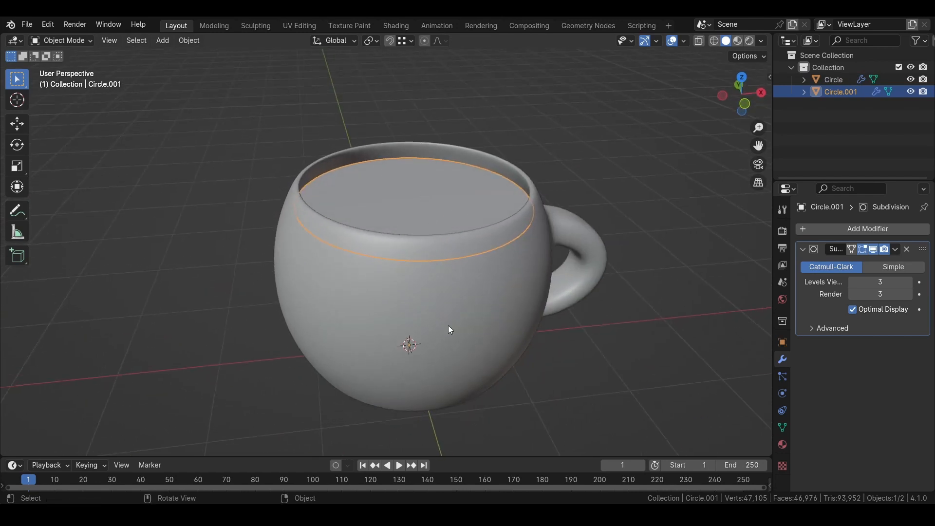
{"action": "middle_click_drag", "start_coordinate": [451, 251], "coordinate": [343, 185], "text": "shift"}
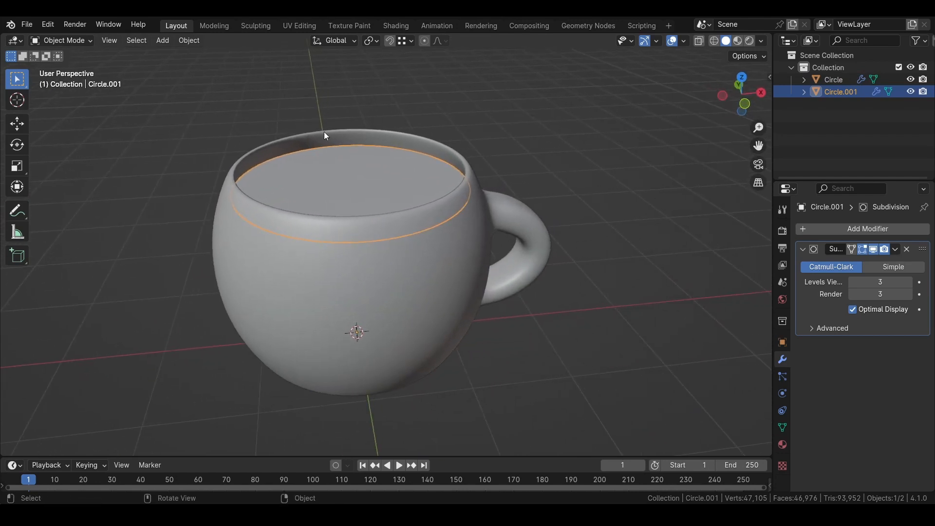
Step: Select both the mug and its liquid surface and scale them down together to about 0.407
{"action": "left_click", "coordinate": [440, 286]}
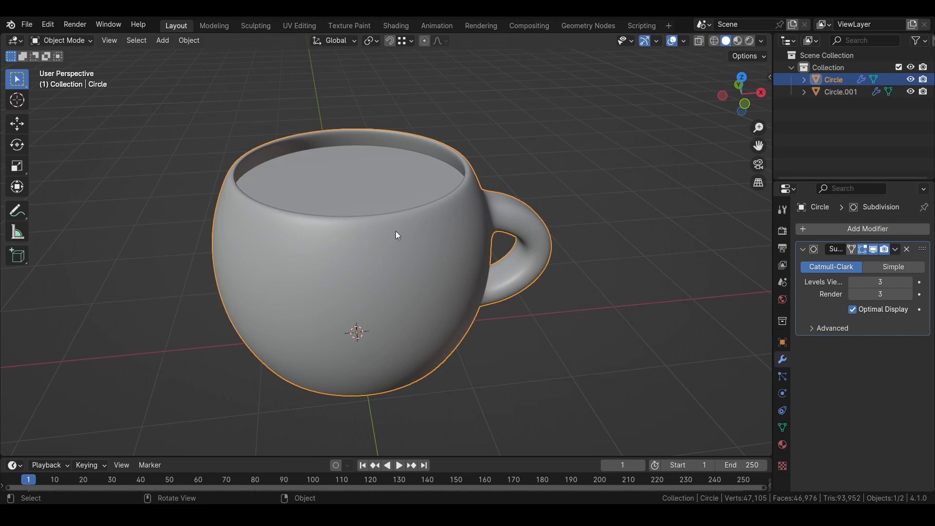
{"action": "middle_click_drag", "start_coordinate": [372, 174], "coordinate": [372, 227]}
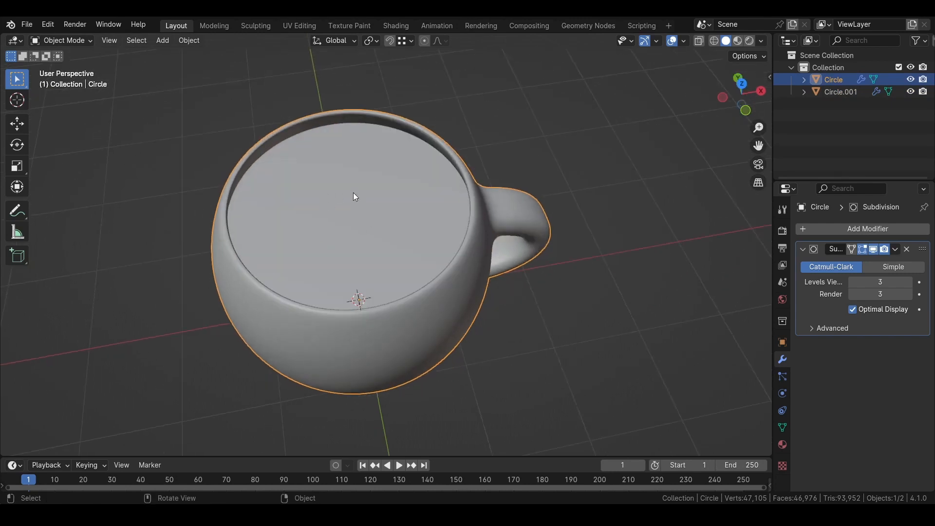
{"action": "left_click", "coordinate": [420, 290]}
{"action": "middle_click_drag", "start_coordinate": [420, 289], "coordinate": [394, 270]}
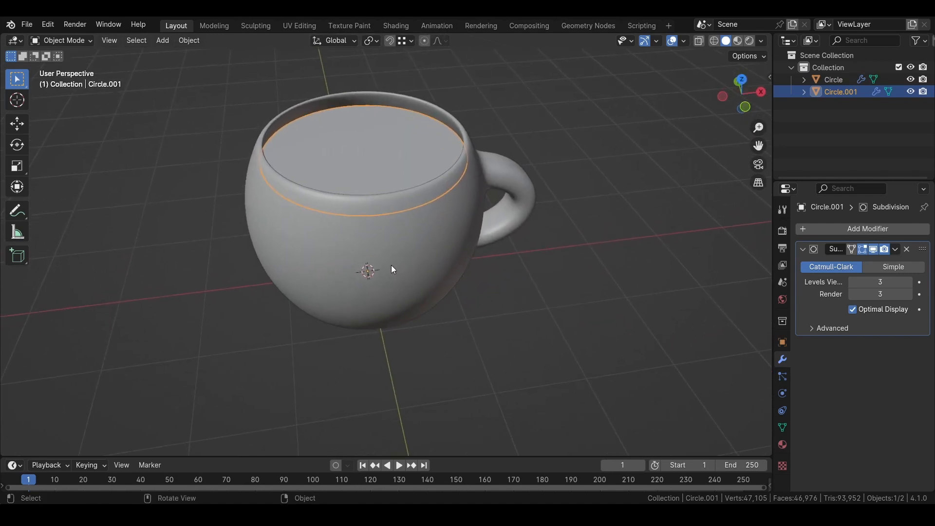
{"action": "left_click", "coordinate": [382, 246], "text": "shift"}
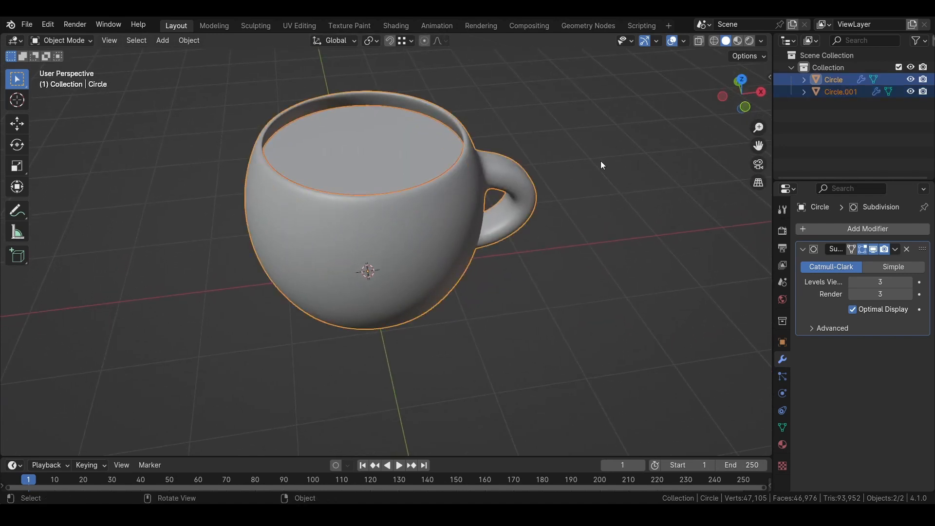
{"action": "key", "text": "s"}
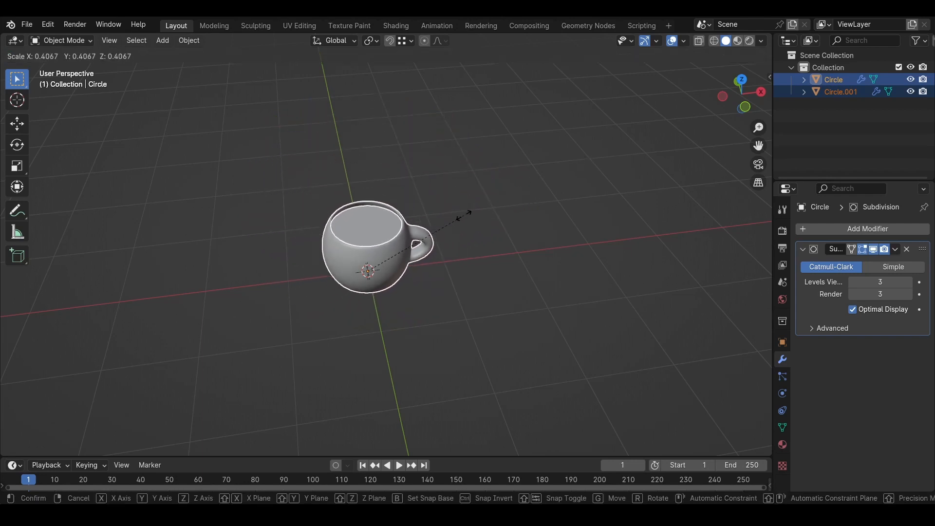
{"action": "left_click", "coordinate": [464, 216]}
Step: Add a plane at the world origin and scale it up to about 4.43 as a ground surface for the mug
{"action": "key", "text": "shift+a"}
{"action": "mouse_move", "coordinate": [311, 264]}
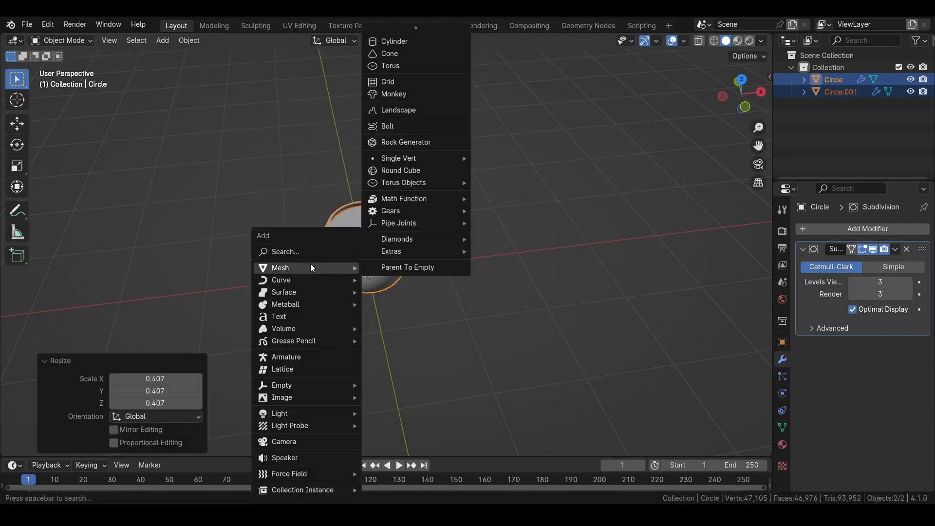
{"action": "key", "text": "shift+a"}
{"action": "mouse_move", "coordinate": [174, 106]}
{"action": "left_click", "coordinate": [264, 109]}
{"action": "key", "text": "s"}
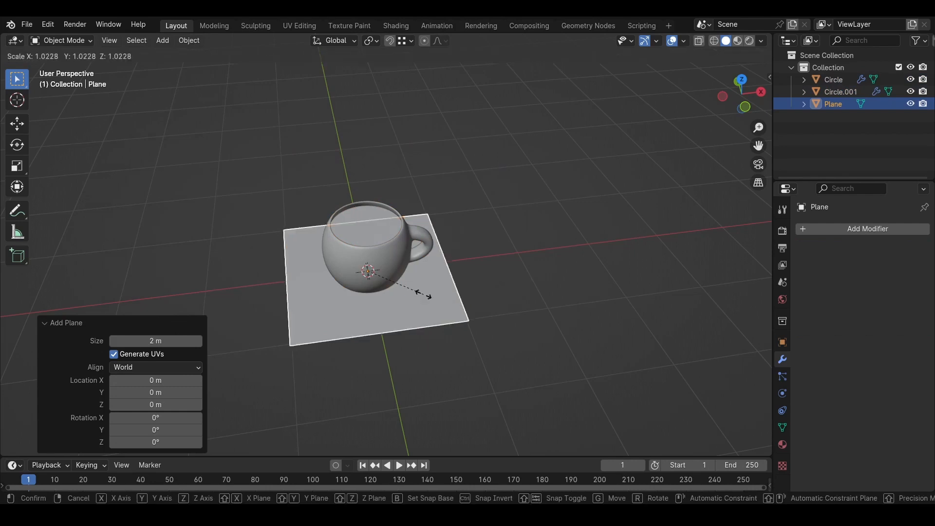
{"action": "left_click", "coordinate": [614, 297]}
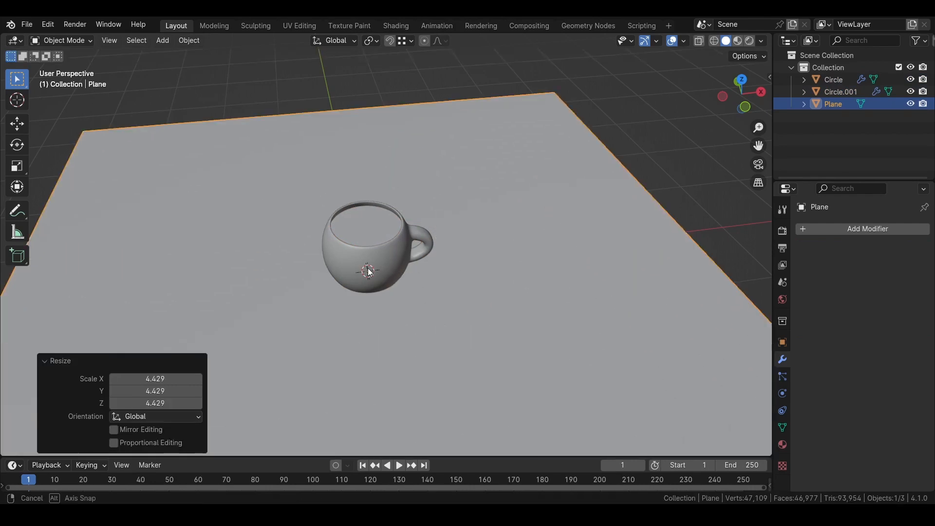
Step: Enlarge the timeline area, turn it into a Shader Editor, and show the World shader nodes
{"action": "middle_click_drag", "start_coordinate": [368, 268], "coordinate": [367, 253]}
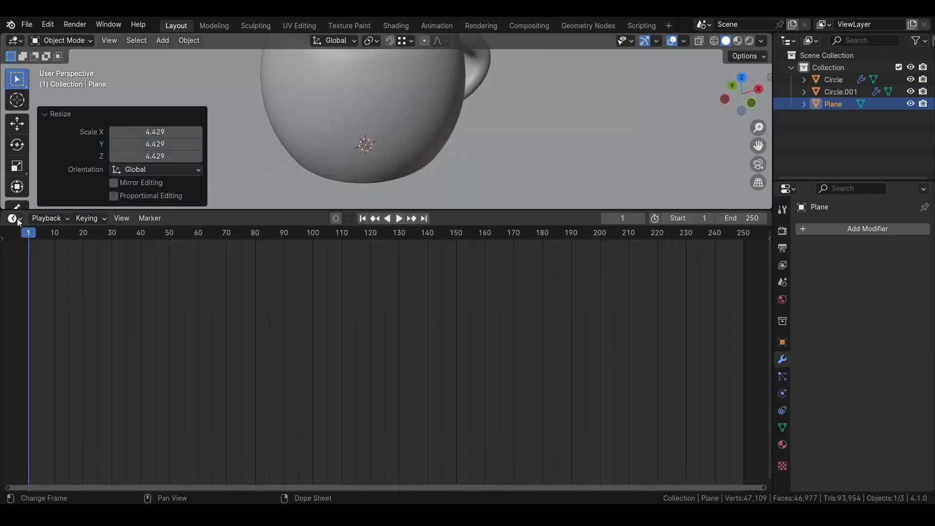
{"action": "left_click", "coordinate": [15, 219]}
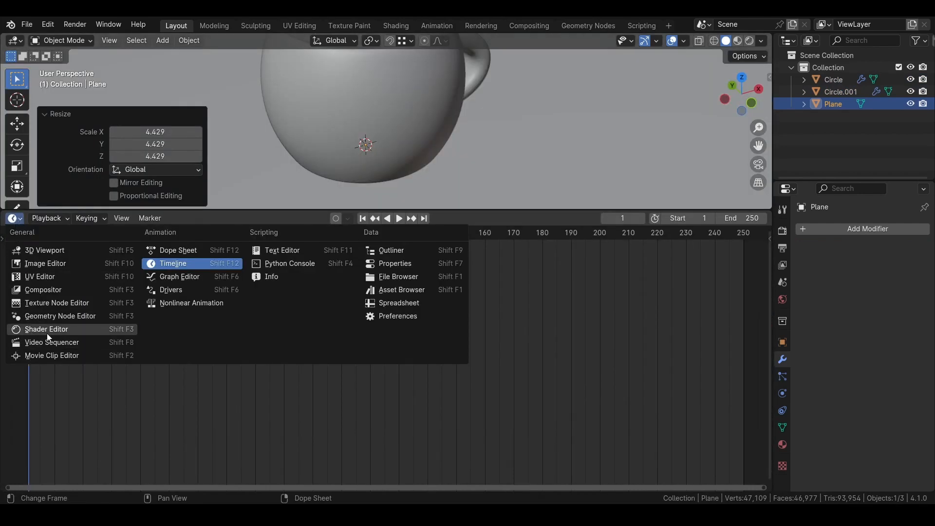
{"action": "left_click", "coordinate": [46, 330]}
{"action": "left_click", "coordinate": [54, 219]}
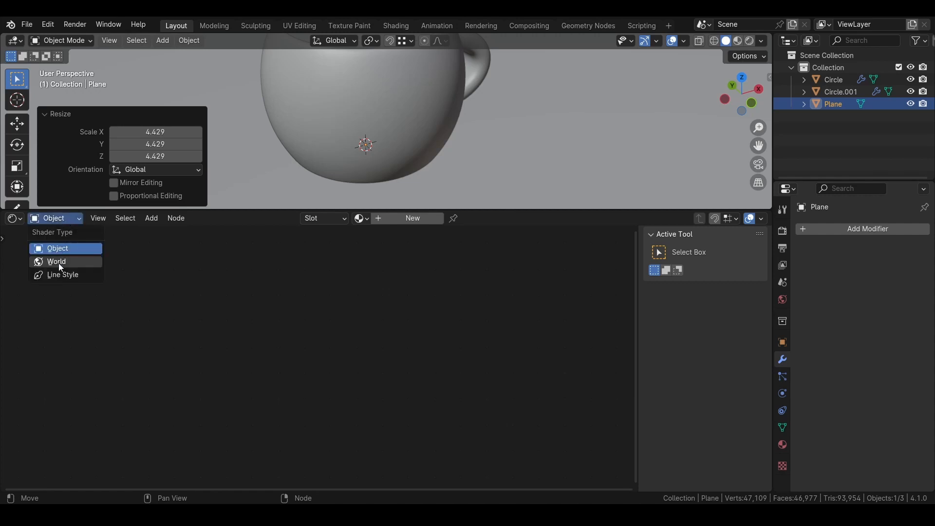
{"action": "left_click", "coordinate": [58, 263]}
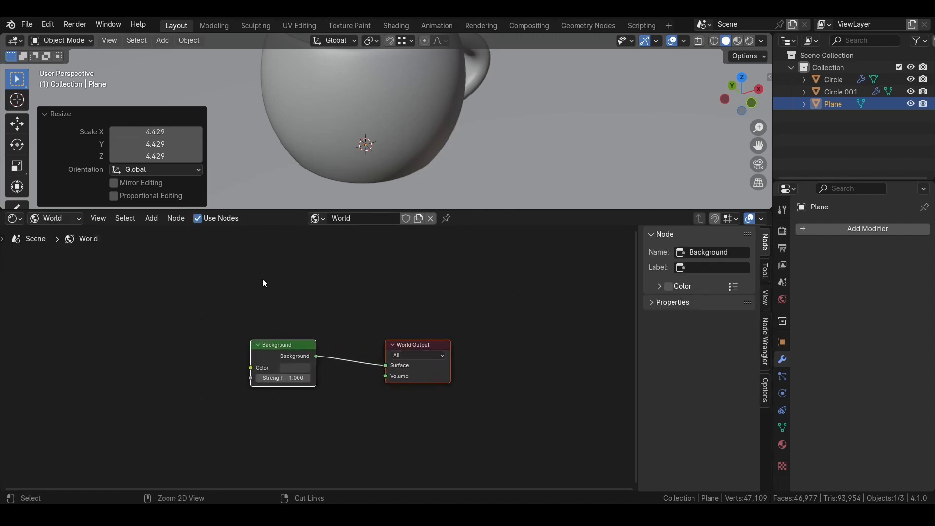
Step: Add a mapped Environment Texture to the Background node, load christmas_photo_studio_07_8k.hdr, and shrink the node area to enlarge the 3D viewport
{"action": "left_click", "coordinate": [275, 349]}
{"action": "key", "text": "ctrl+t"}
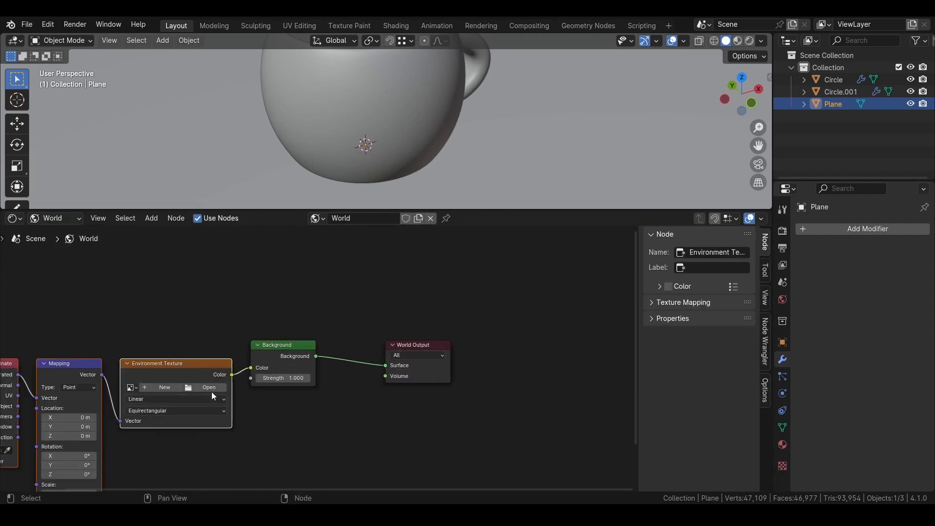
{"action": "middle_click_drag", "start_coordinate": [226, 310], "coordinate": [239, 262], "text": "shift"}
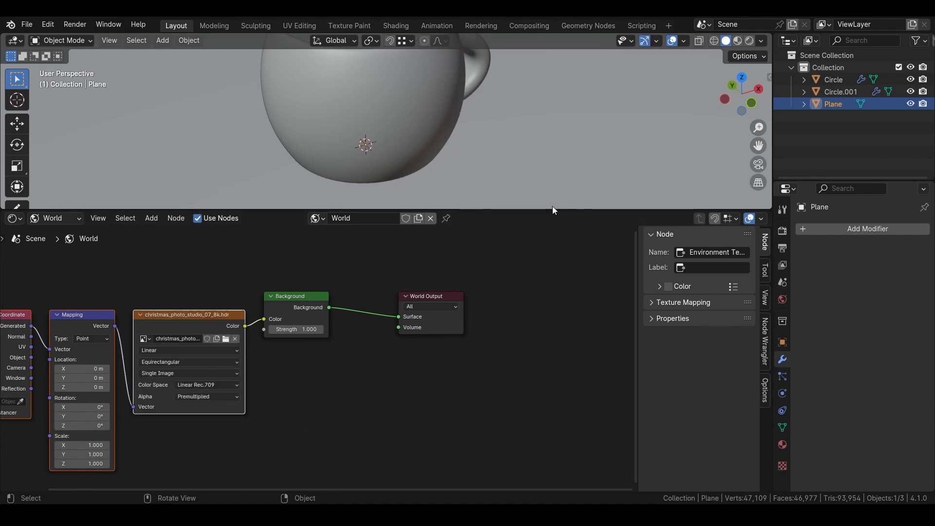
{"action": "left_click_drag", "start_coordinate": [552, 207], "coordinate": [552, 429]}
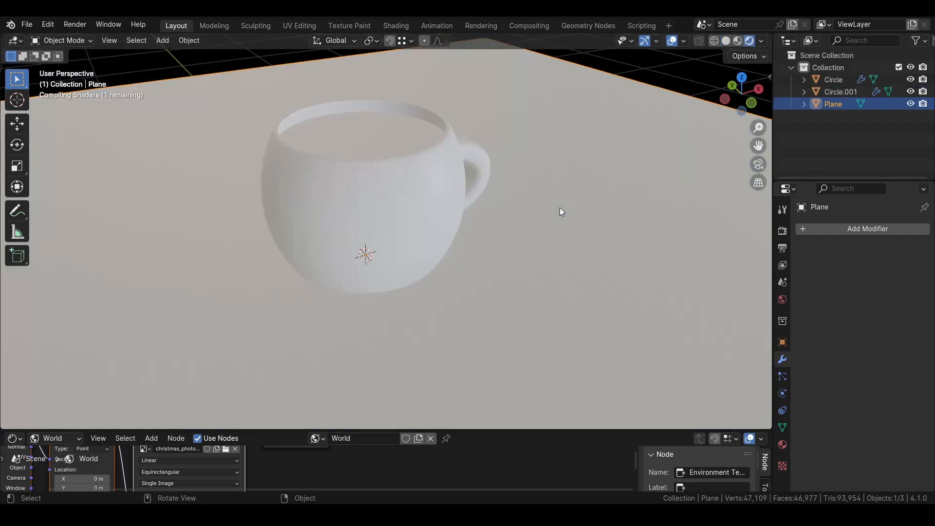
Step: Frame the mug from above at an angle in rendered view, add a camera, and align it to that view
{"action": "mouse_move", "coordinate": [559, 207]}
{"action": "middle_mouse_down"}
{"action": "mouse_move", "coordinate": [443, 142]}
{"action": "mouse_move", "coordinate": [312, 221]}
{"action": "mouse_move", "coordinate": [341, 209]}
{"action": "mouse_move", "coordinate": [315, 156]}
{"action": "mouse_move", "coordinate": [213, 154]}
{"action": "mouse_move", "coordinate": [95, 127]}
{"action": "mouse_move", "coordinate": [384, 136]}
{"action": "mouse_move", "coordinate": [91, 174]}
{"action": "mouse_move", "coordinate": [361, 221]}
{"action": "middle_mouse_up"}
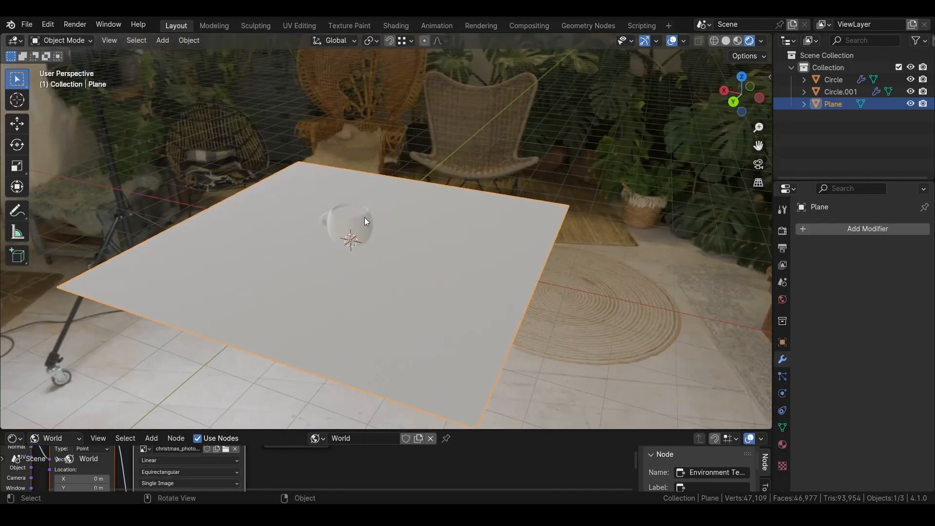
{"action": "scroll", "coordinate": [365, 218], "scroll_direction": "up", "scroll_amount": 5}
{"action": "middle_click_drag", "start_coordinate": [419, 213], "coordinate": [327, 215]}
{"action": "middle_click_drag", "start_coordinate": [388, 234], "coordinate": [337, 242]}
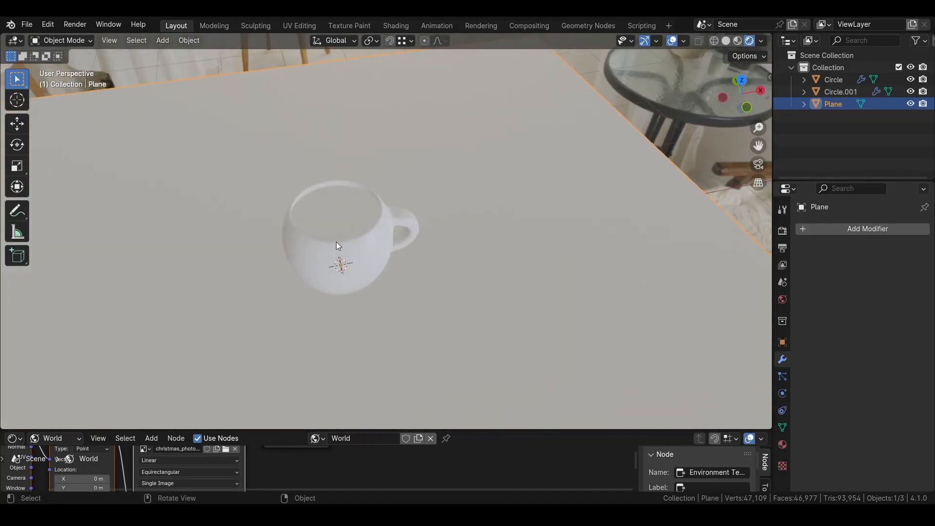
{"action": "scroll", "coordinate": [338, 248], "scroll_direction": "up", "scroll_amount": 1}
{"action": "middle_click_drag", "start_coordinate": [401, 210], "coordinate": [436, 205], "text": "shift"}
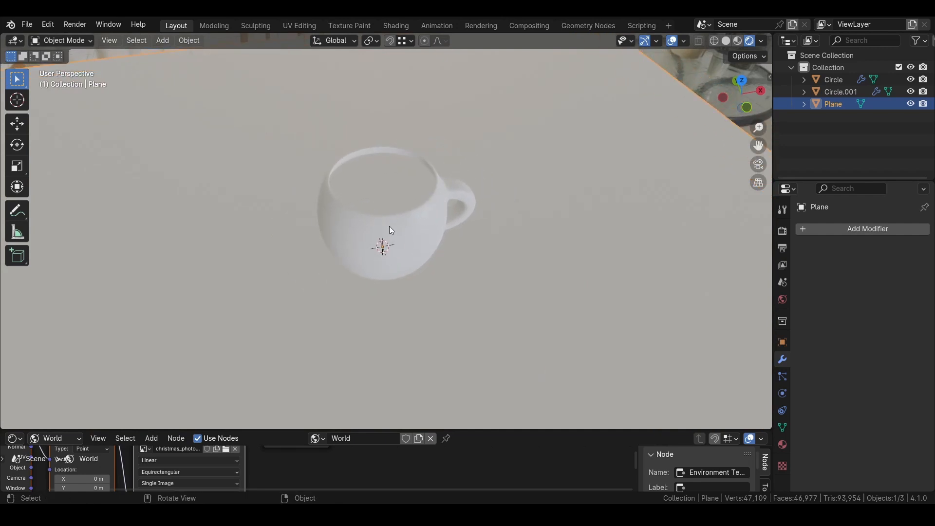
{"action": "key", "text": "shift+a"}
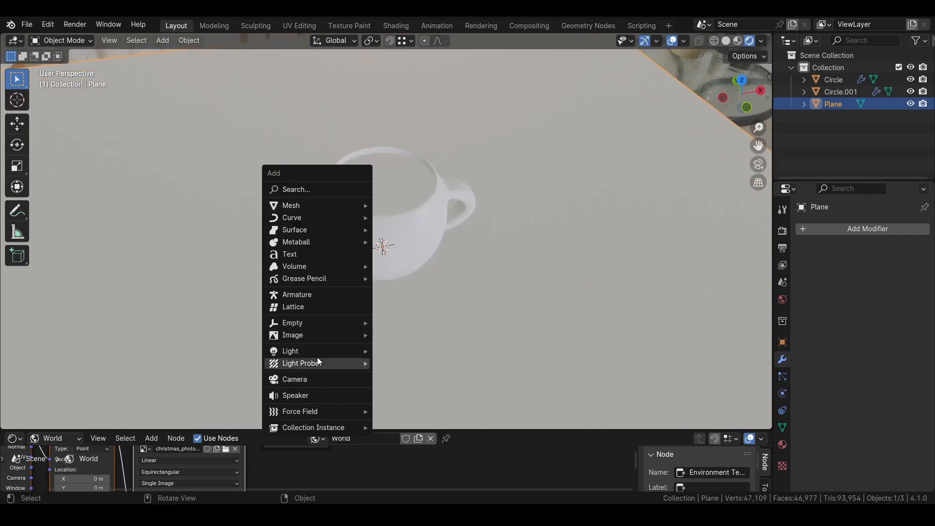
{"action": "left_click", "coordinate": [312, 381]}
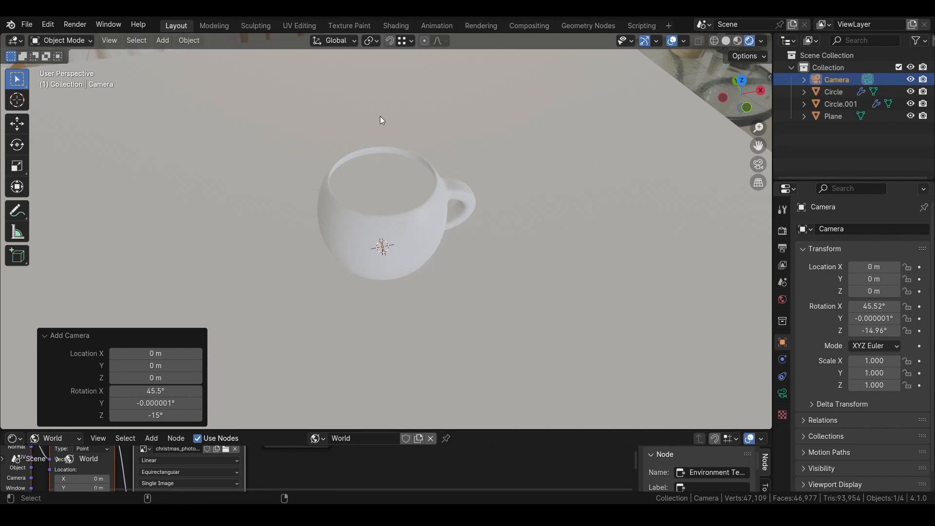
{"action": "key", "text": "ctrl+alt+KP_0"}
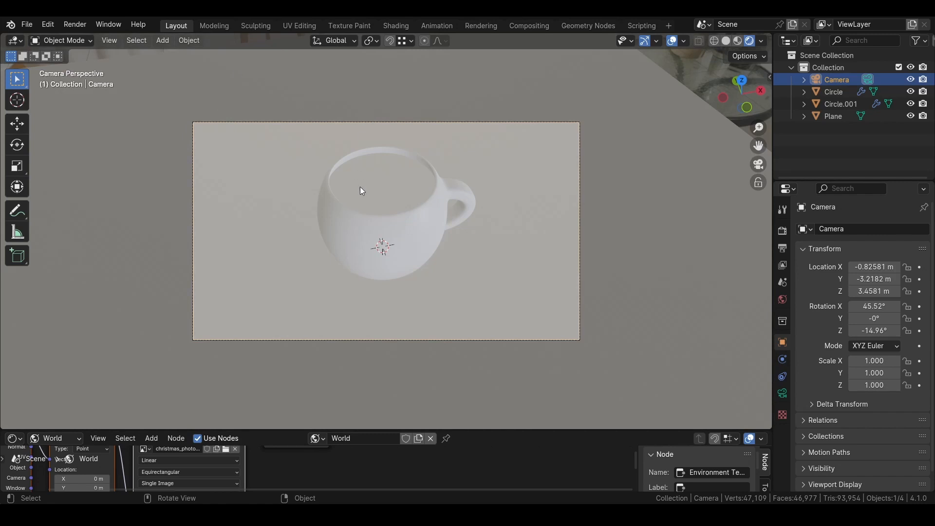
Step: Select the mug, look through the viewport's view alignment options, and return to the camera view
{"action": "left_click", "coordinate": [403, 216]}
{"action": "middle_click_drag", "start_coordinate": [460, 203], "coordinate": [254, 85]}
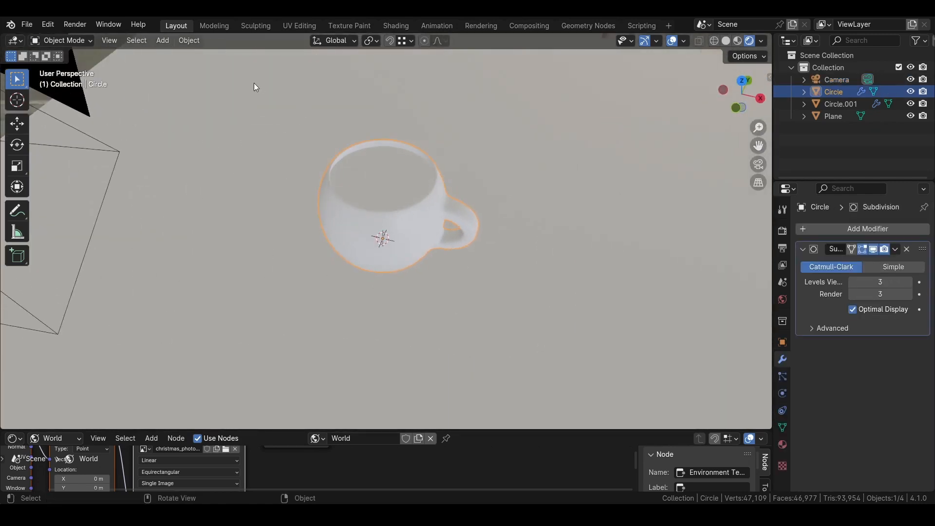
{"action": "left_click", "coordinate": [141, 41]}
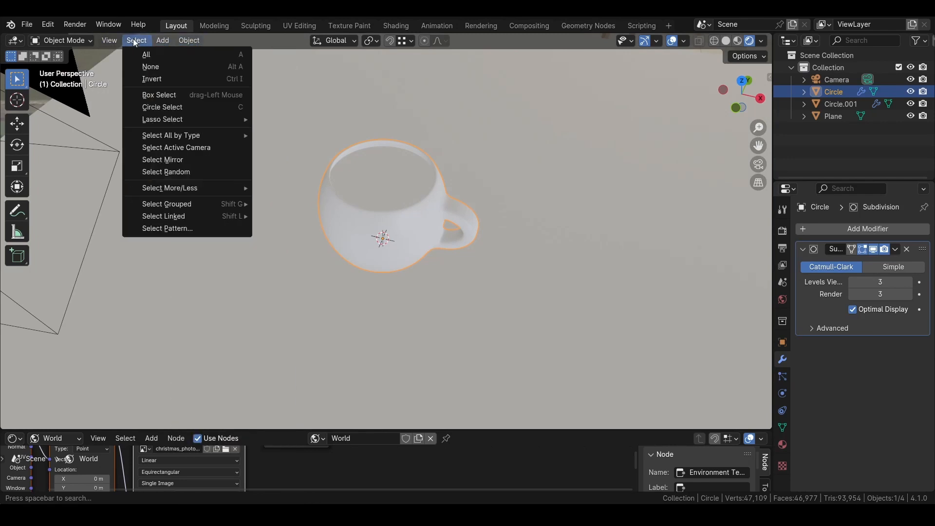
{"action": "mouse_move", "coordinate": [115, 43]}
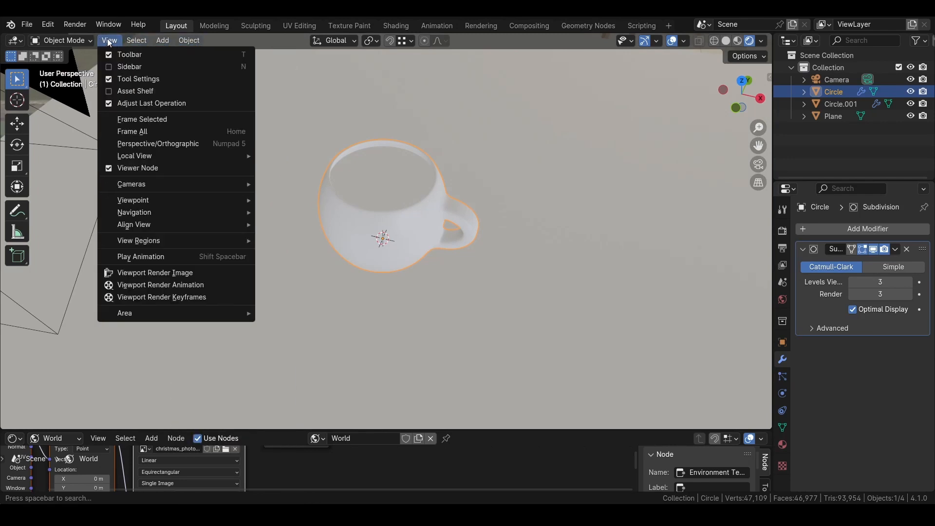
{"action": "mouse_move", "coordinate": [148, 226]}
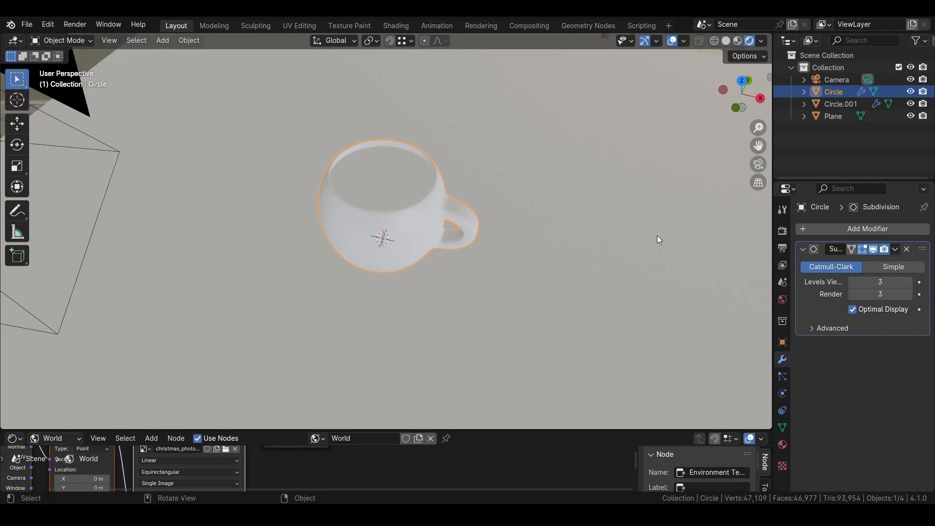
{"action": "middle_click_drag", "start_coordinate": [293, 212], "coordinate": [305, 211]}
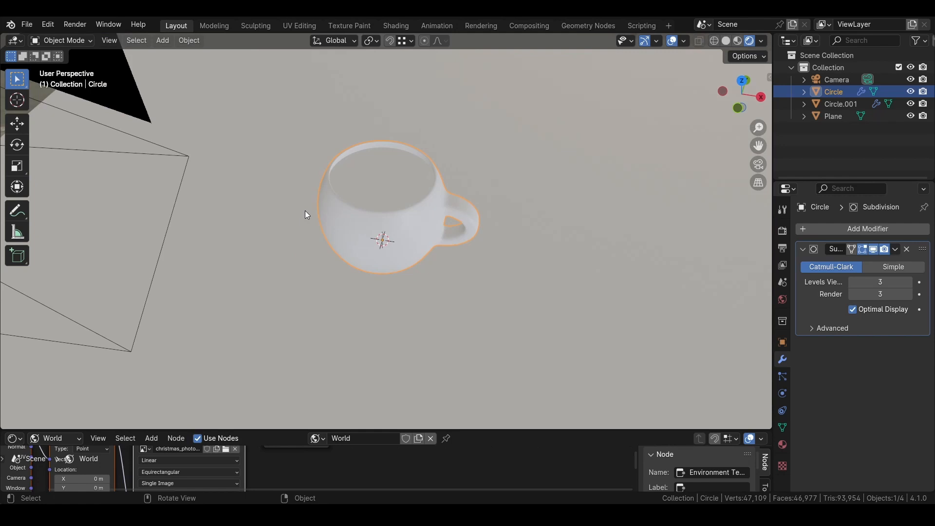
{"action": "key", "text": "ctrl+alt+KP_0"}
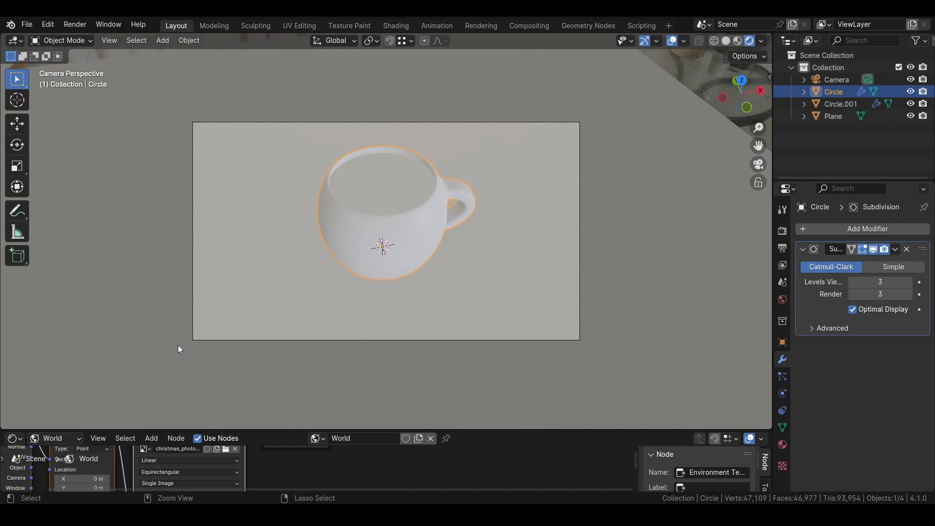
Step: Set a render region covering the whole camera frame and switch the render engine to Cycles
{"action": "key", "text": "ctrl+b"}
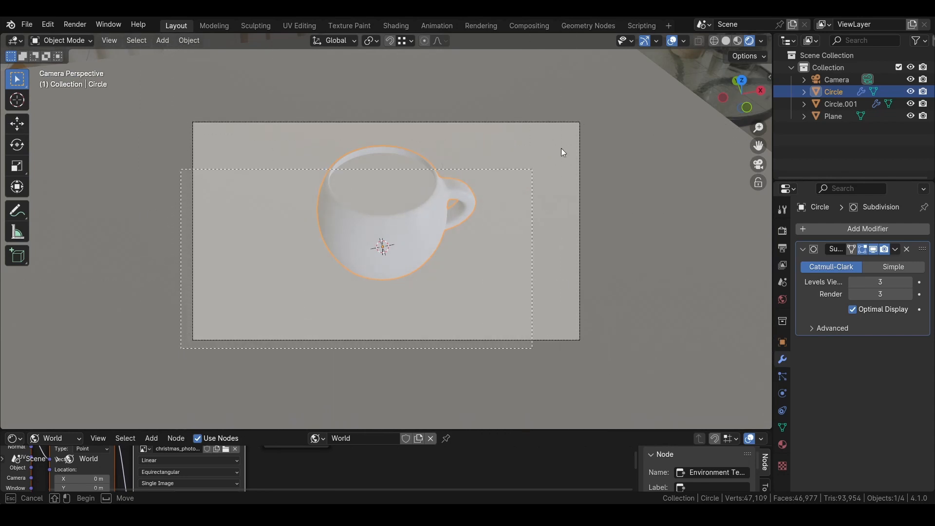
{"action": "left_click_drag", "start_coordinate": [561, 149], "coordinate": [595, 112]}
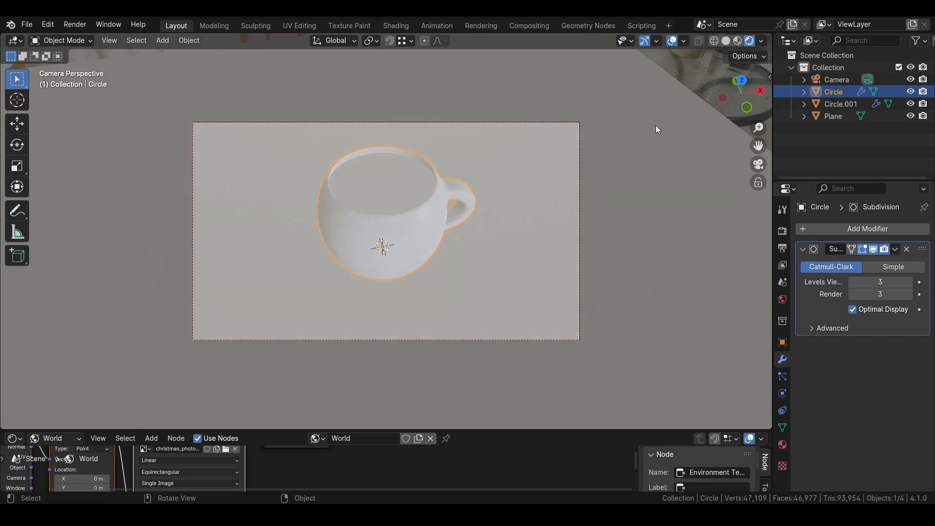
{"action": "left_click", "coordinate": [784, 232]}
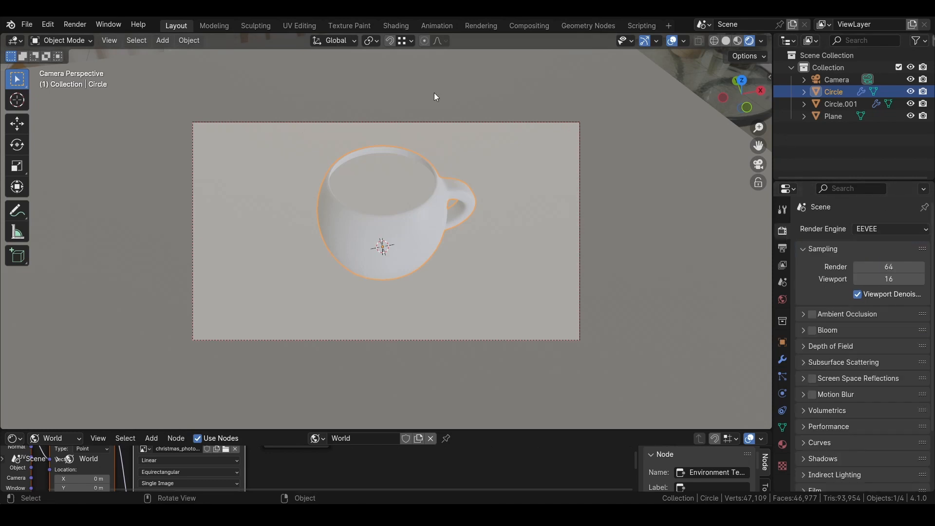
{"action": "left_click", "coordinate": [884, 231]}
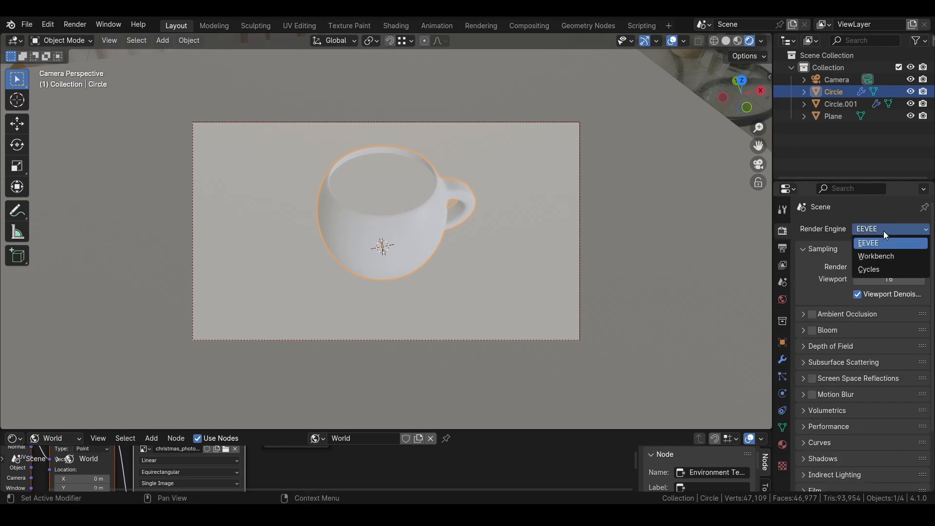
{"action": "left_click", "coordinate": [870, 269]}
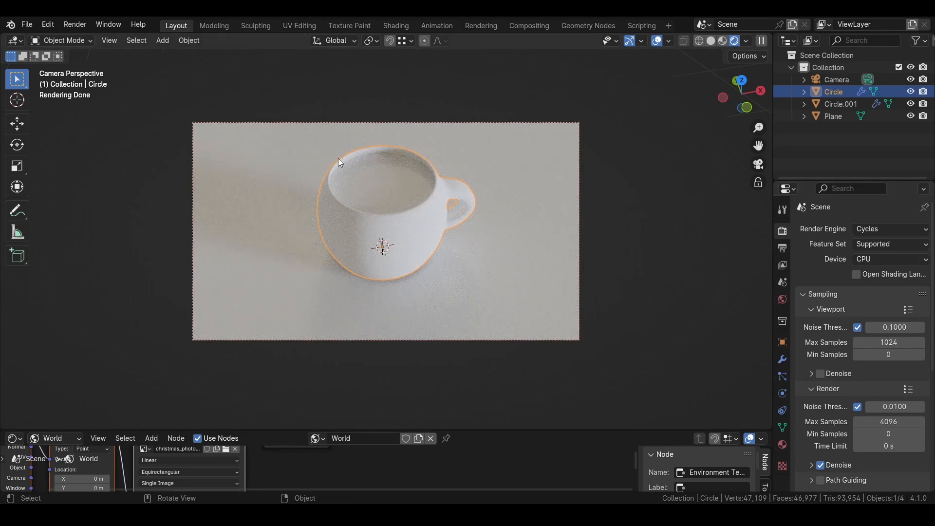
Step: Redraw the render region as a narrower area around the mug, spanning the full height of the camera frame
{"action": "key", "text": "ctrl+b"}
{"action": "left_click_drag", "start_coordinate": [292, 104], "coordinate": [488, 355]}
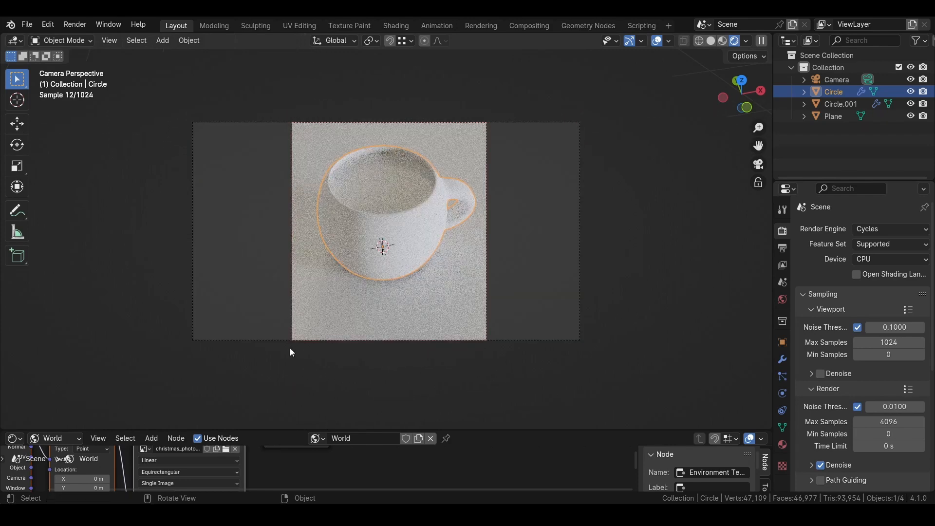
Step: Set the Cycles device to GPU Compute and the viewport noise threshold to 1
{"action": "left_click", "coordinate": [908, 259]}
{"action": "left_click", "coordinate": [897, 284]}
{"action": "left_click", "coordinate": [877, 328]}
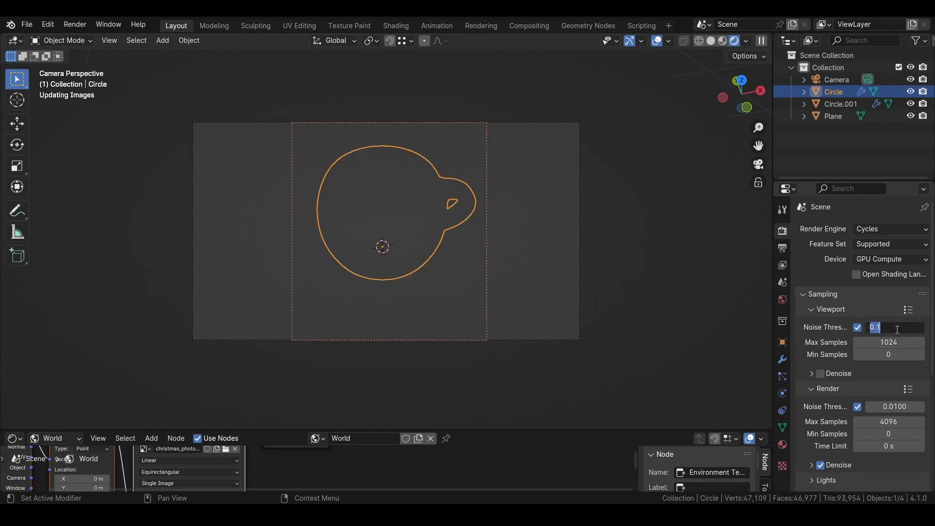
{"action": "type", "text": "1"}
{"action": "key", "text": "Return"}
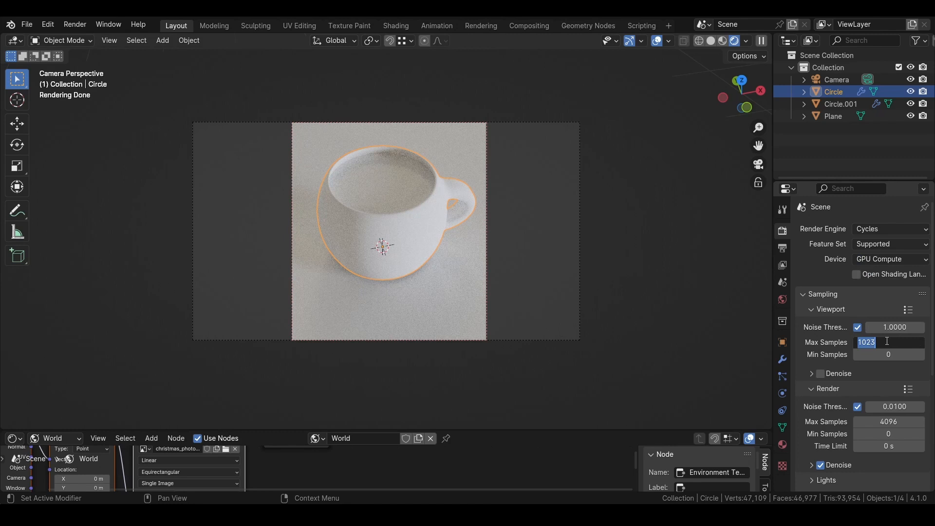
Step: Set the viewport max samples to 10, enable viewport denoising, and save the file
{"action": "type", "text": "10"}
{"action": "key", "text": "Return"}
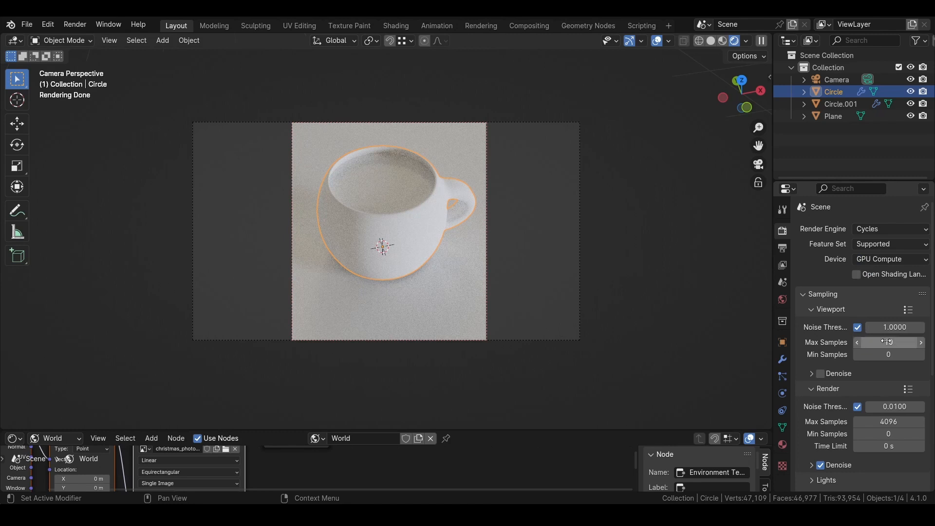
{"action": "left_click", "coordinate": [820, 374]}
{"action": "key", "text": "ctrl+s"}
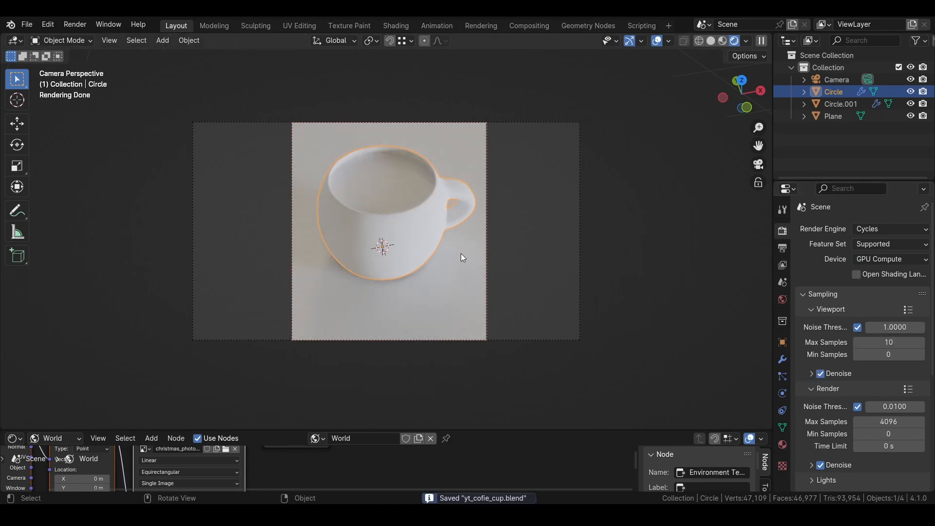
{"action": "scroll", "coordinate": [826, 389], "scroll_direction": "down", "scroll_amount": 8}
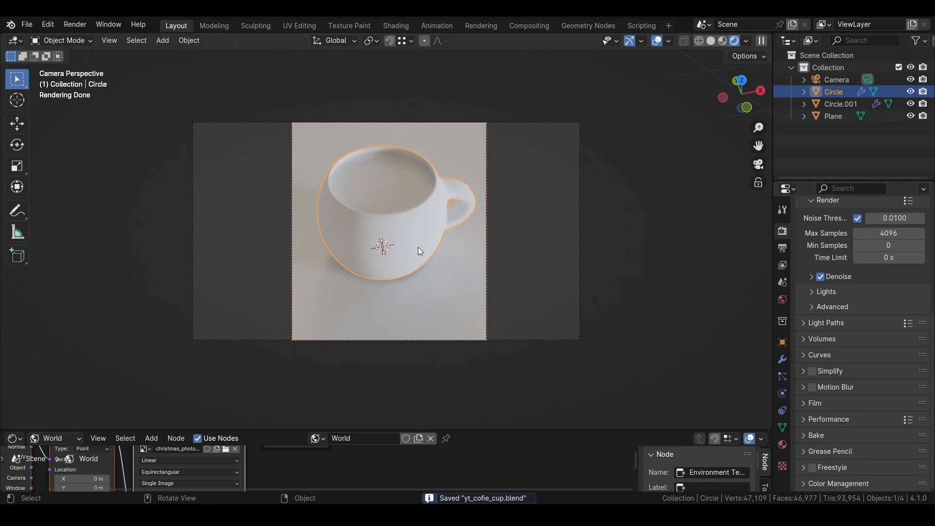
Step: Give the mug a new material named cup
{"action": "left_click", "coordinate": [466, 291]}
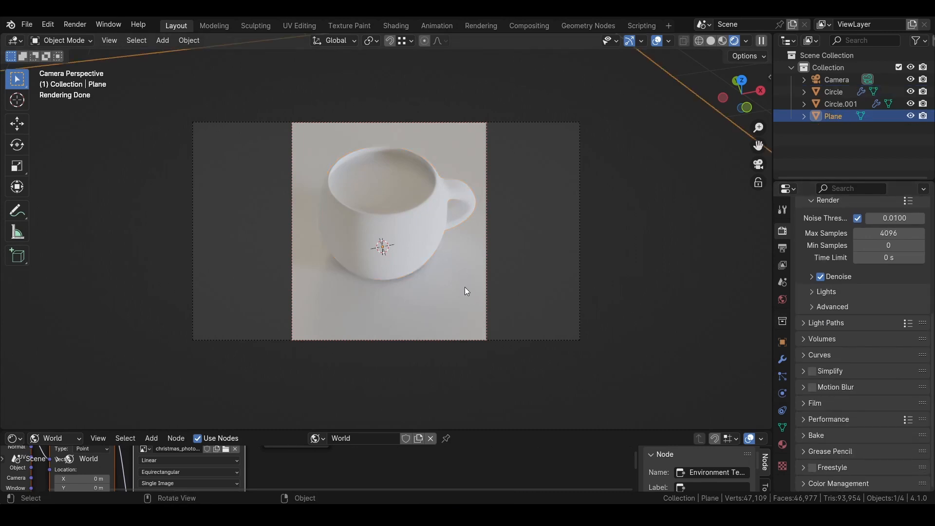
{"action": "left_click", "coordinate": [413, 238]}
{"action": "left_click", "coordinate": [783, 444]}
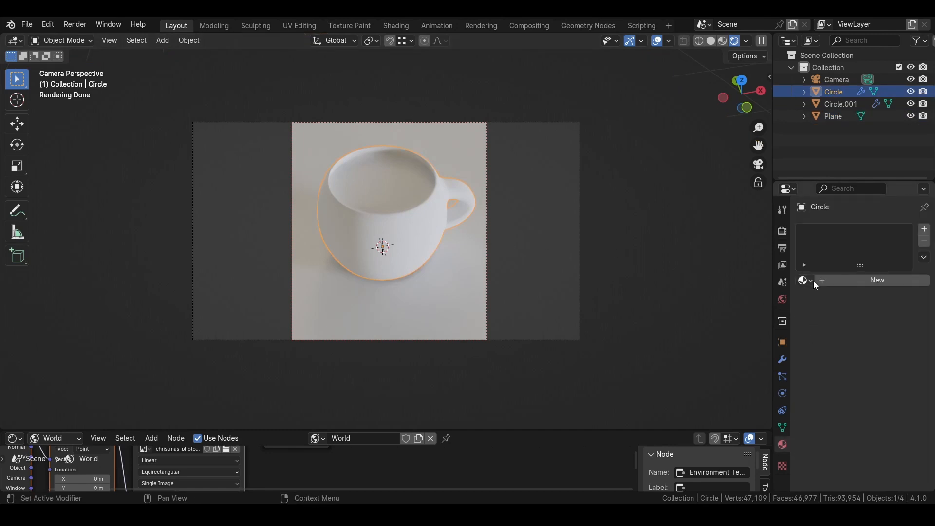
{"action": "left_click", "coordinate": [845, 281]}
{"action": "left_click", "coordinate": [845, 280]}
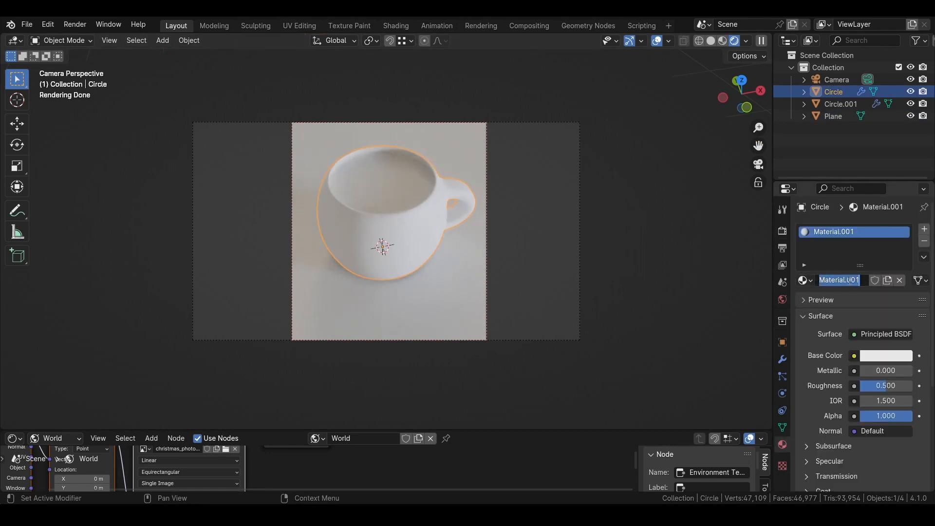
{"action": "type", "text": "cup"}
{"action": "key", "text": "Return"}
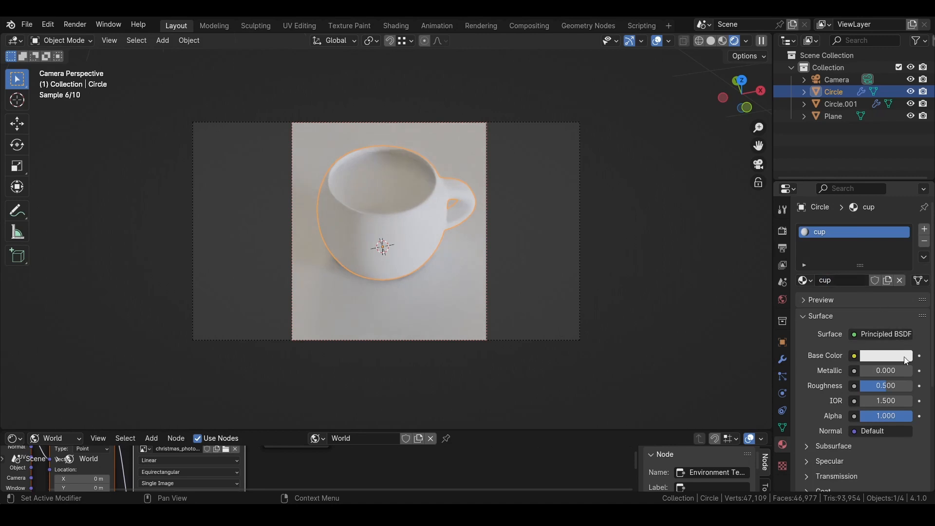
Step: Set the cup material's coat weight to 1 and darken its coat tint to a medium grey
{"action": "scroll", "coordinate": [830, 360], "scroll_direction": "down", "scroll_amount": 6}
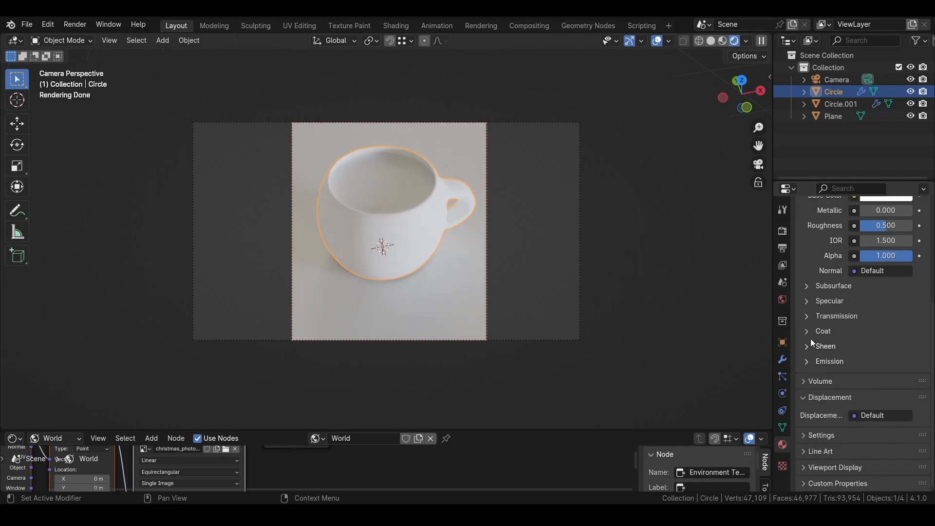
{"action": "left_click", "coordinate": [811, 333]}
{"action": "left_click_drag", "start_coordinate": [896, 347], "coordinate": [926, 346]}
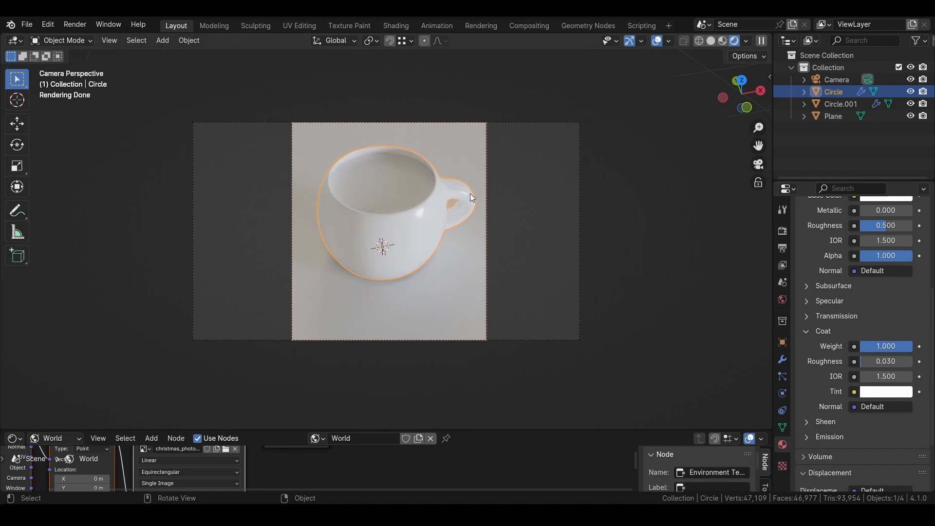
{"action": "left_click", "coordinate": [894, 392]}
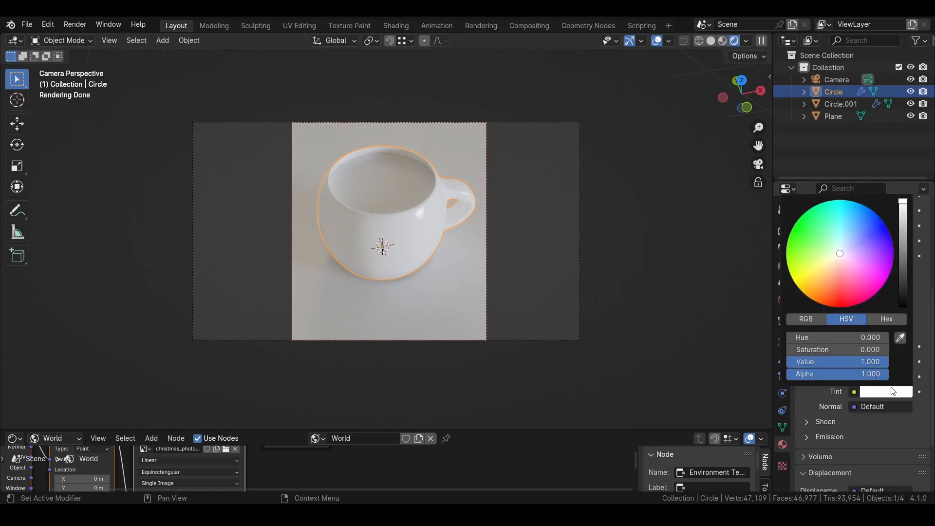
{"action": "left_click_drag", "start_coordinate": [902, 237], "coordinate": [903, 279]}
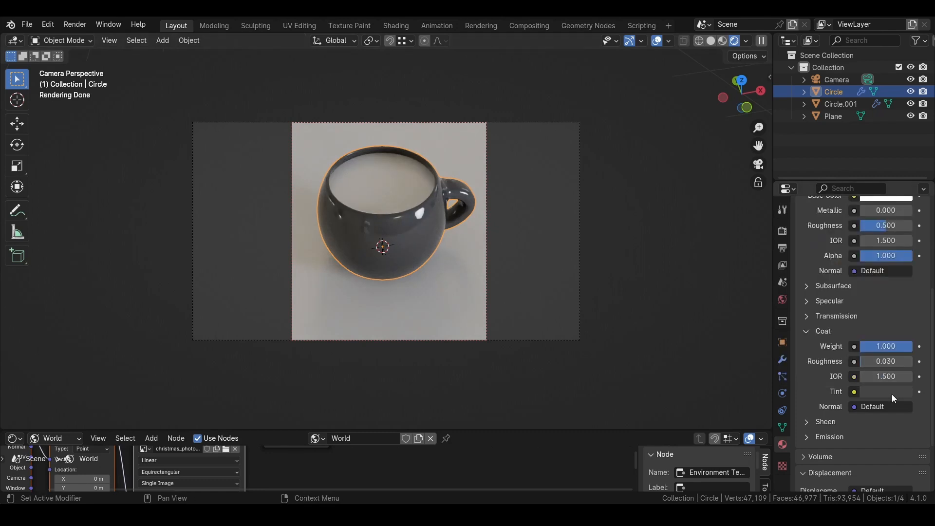
{"action": "left_click", "coordinate": [893, 392]}
{"action": "left_click_drag", "start_coordinate": [904, 279], "coordinate": [906, 269]}
Step: Give the liquid surface a new material named cofie with an orange base color
{"action": "left_click", "coordinate": [398, 187]}
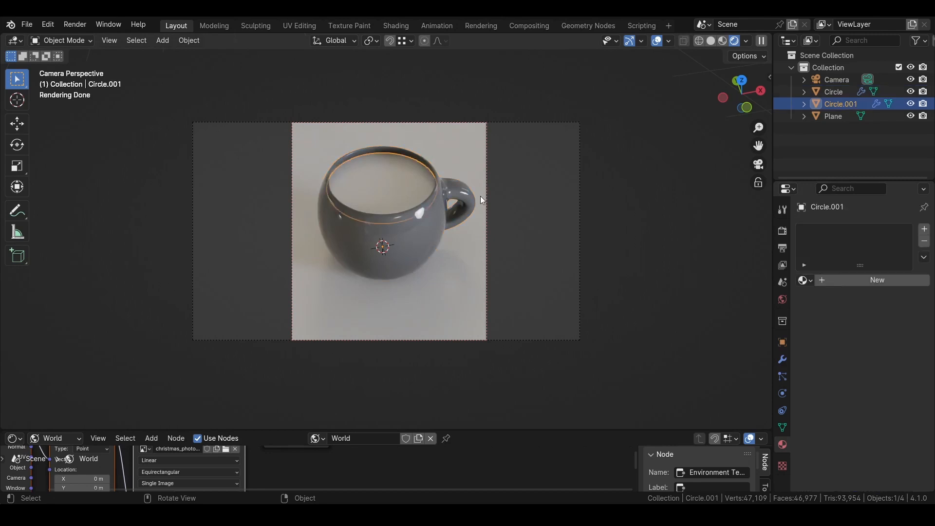
{"action": "left_click", "coordinate": [872, 285]}
{"action": "double_click", "coordinate": [843, 280]}
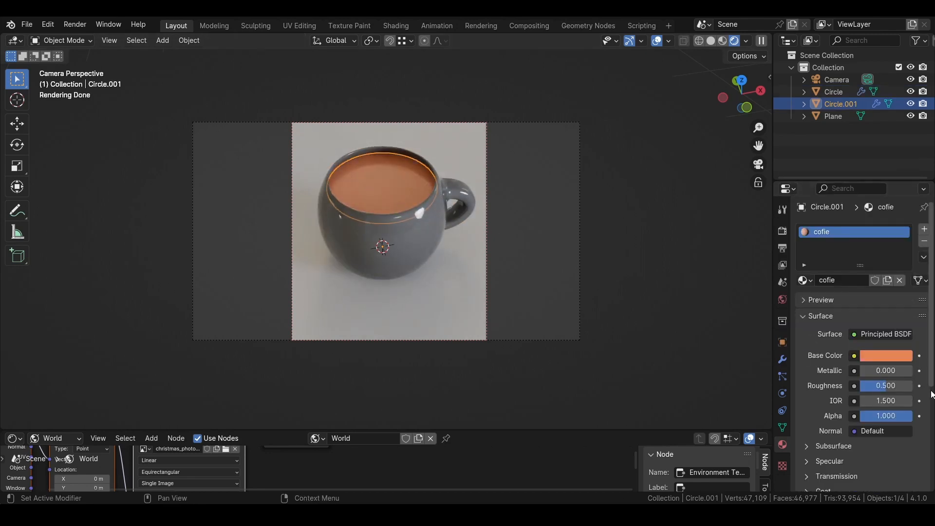
Step: Try a lower roughness of about 0.26 on the cofie material, and restore it to 0.5
{"action": "scroll", "coordinate": [863, 382], "scroll_direction": "down", "scroll_amount": 5}
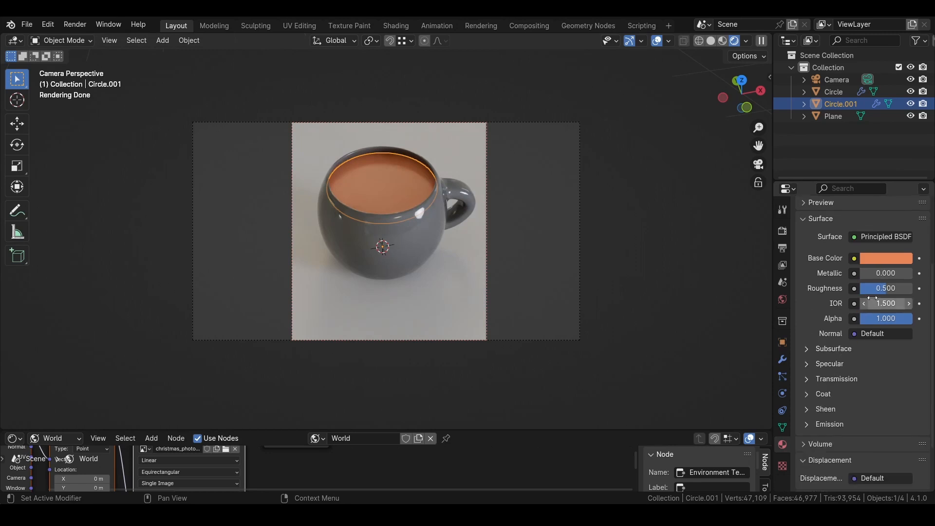
{"action": "left_click_drag", "start_coordinate": [886, 288], "coordinate": [874, 289]}
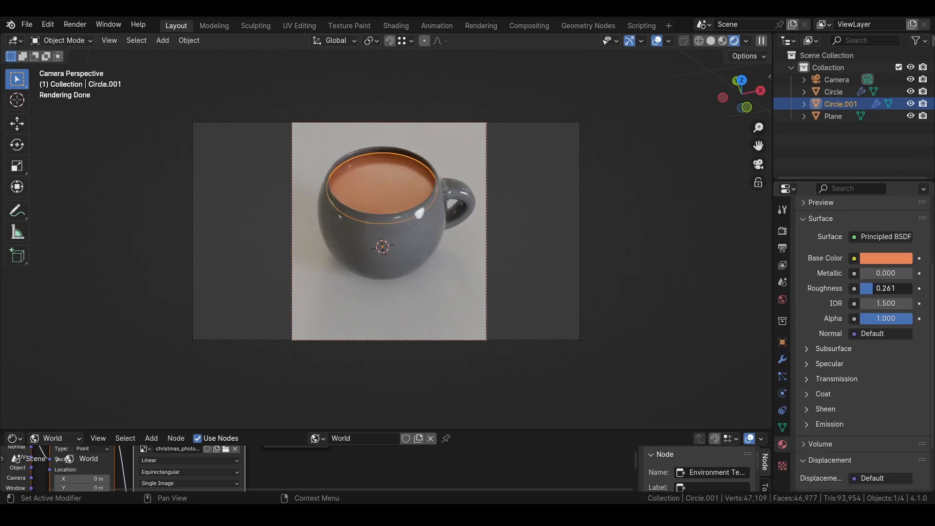
{"action": "left_click", "coordinate": [879, 288]}
{"action": "key", "text": "BackSpace"}
{"action": "type", "text": "0.5"}
{"action": "key", "text": "Return"}
Step: Brighten the cofie material's orange base color, and give it a coat of weight 1 with a light orange tint
{"action": "left_click", "coordinate": [880, 260]}
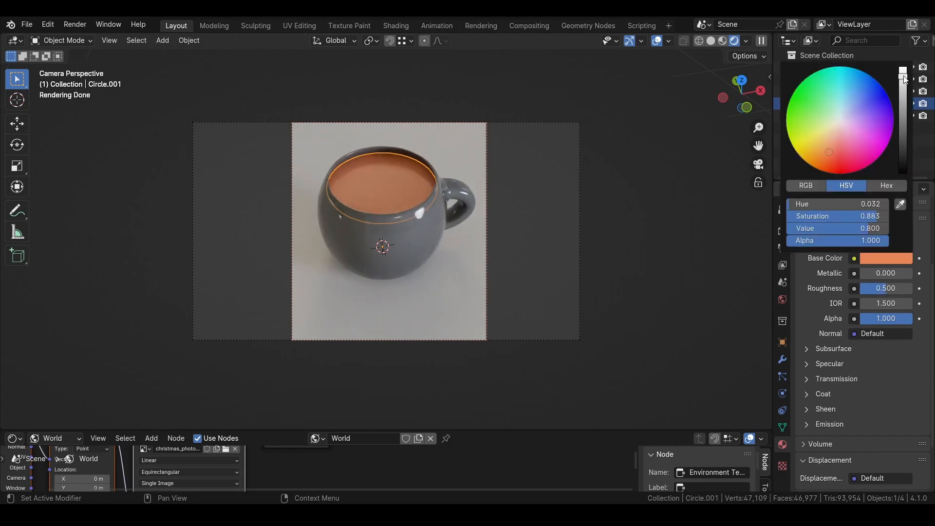
{"action": "left_click", "coordinate": [809, 394]}
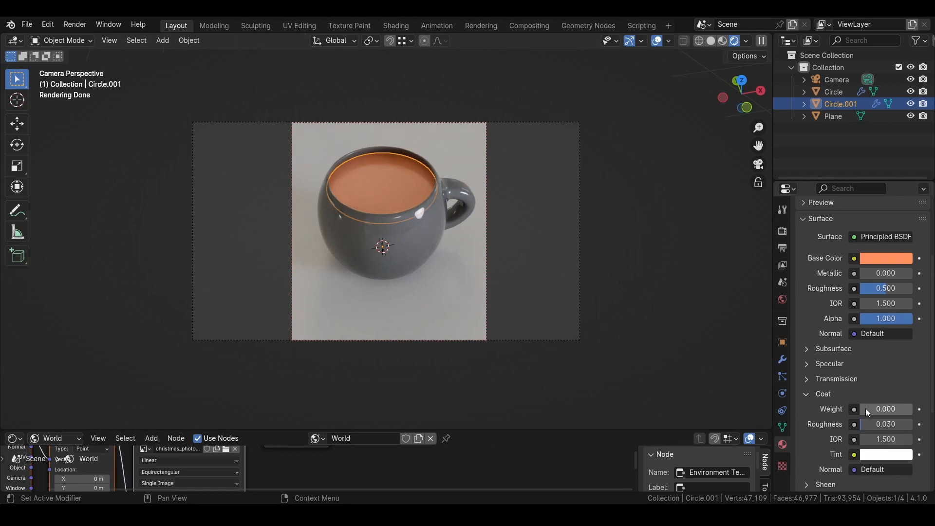
{"action": "left_click_drag", "start_coordinate": [866, 408], "coordinate": [911, 408]}
{"action": "left_click", "coordinate": [901, 458]}
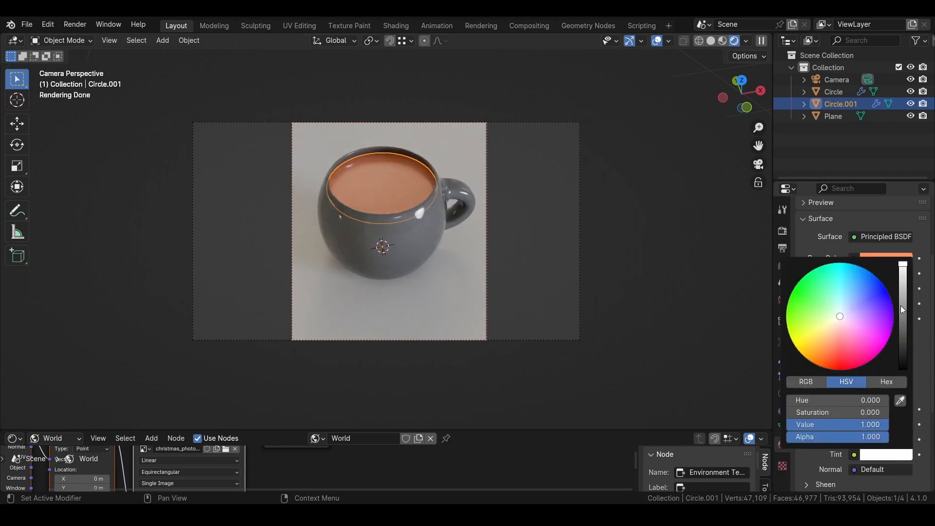
{"action": "left_click_drag", "start_coordinate": [837, 326], "coordinate": [830, 342]}
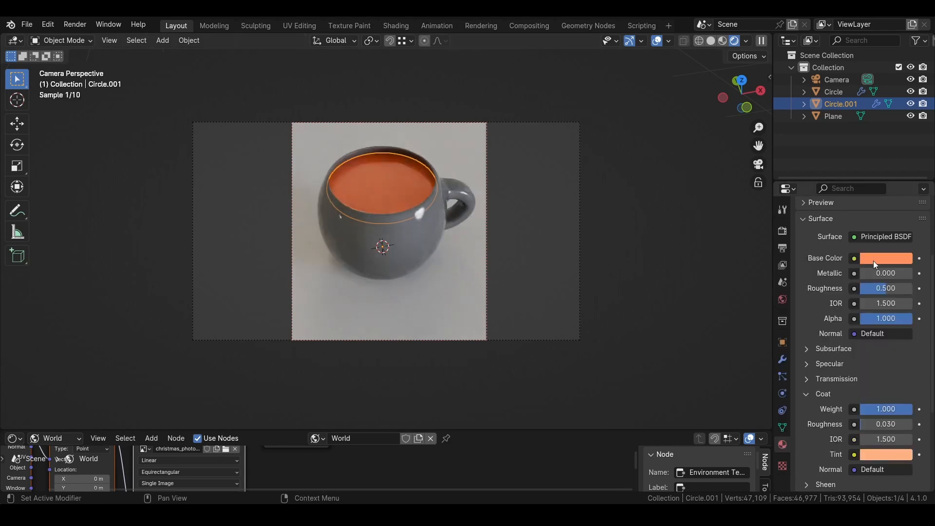
Step: Desaturate the cofie material's base color to white and check the liquid surface and its settings up close
{"action": "left_click", "coordinate": [875, 260]}
{"action": "left_click_drag", "start_coordinate": [852, 216], "coordinate": [554, 218]}
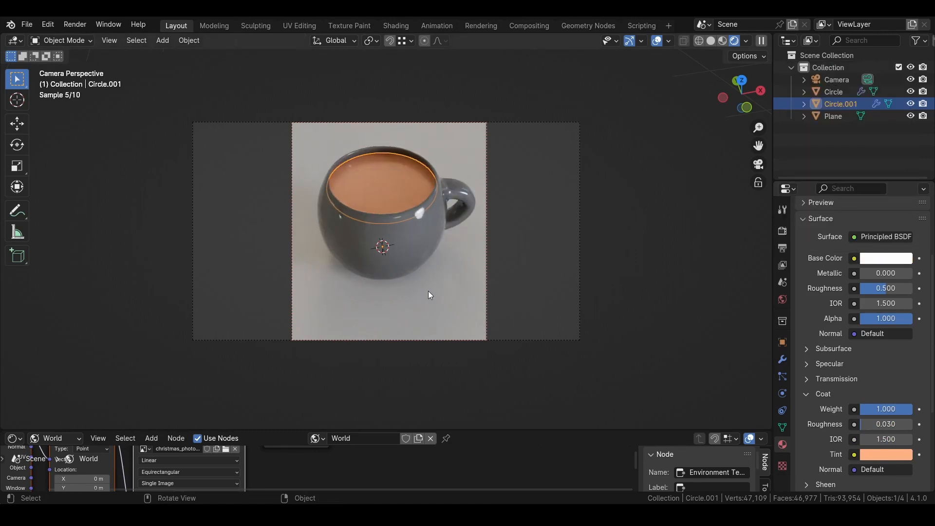
{"action": "left_click", "coordinate": [426, 179]}
{"action": "scroll", "coordinate": [407, 203], "scroll_direction": "up", "scroll_amount": 3}
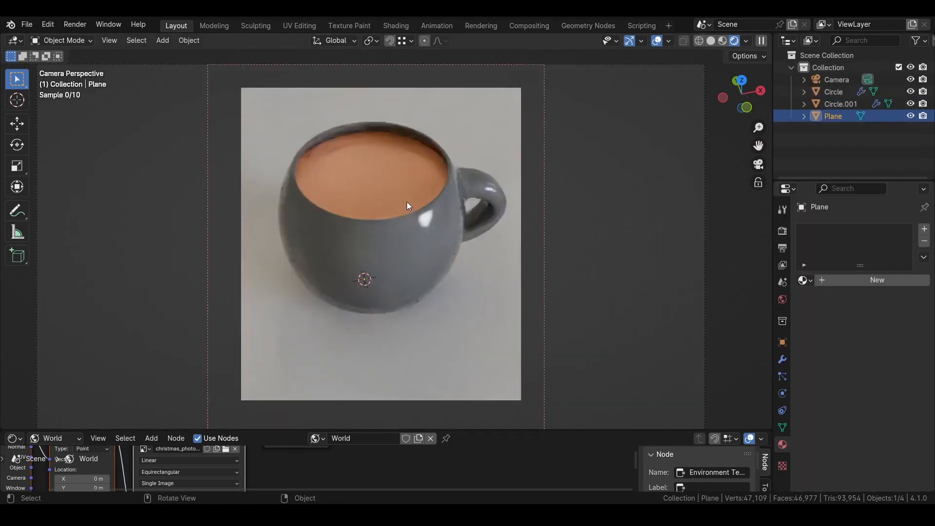
{"action": "left_click", "coordinate": [363, 184]}
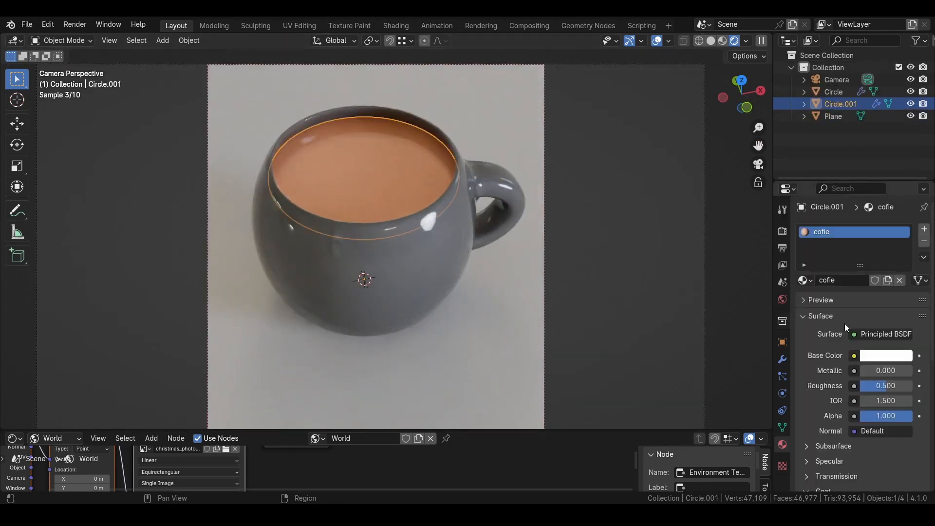
{"action": "scroll", "coordinate": [846, 327], "scroll_direction": "down", "scroll_amount": 10}
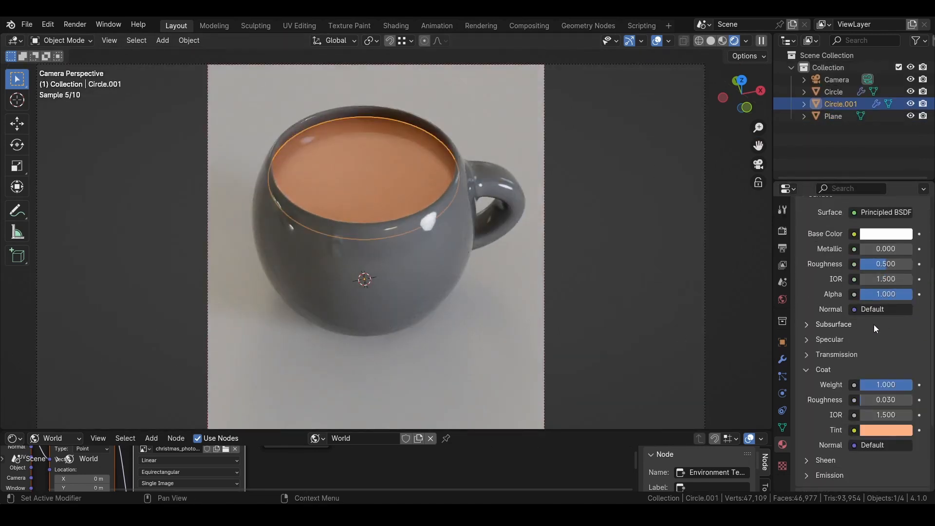
Step: Give the ground plane a new material named ground
{"action": "left_click", "coordinate": [495, 331]}
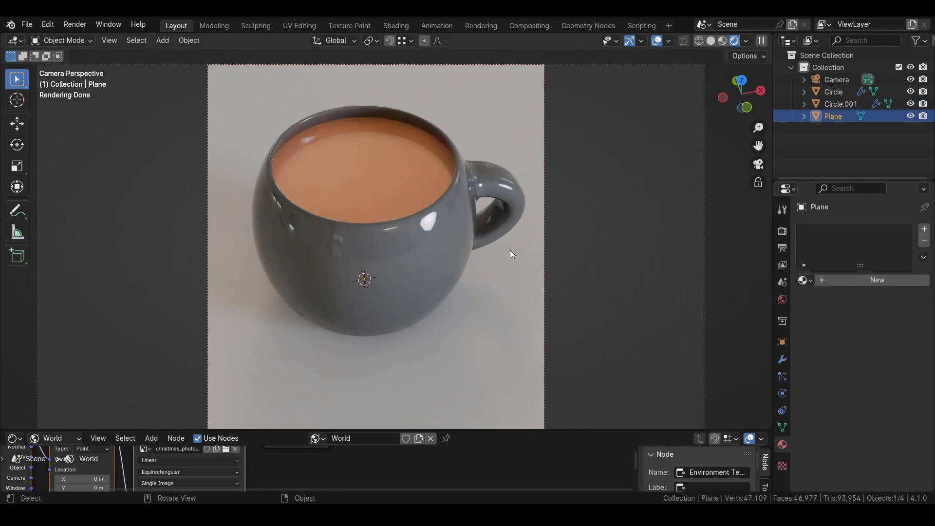
{"action": "left_click", "coordinate": [868, 279]}
{"action": "double_click", "coordinate": [852, 281]}
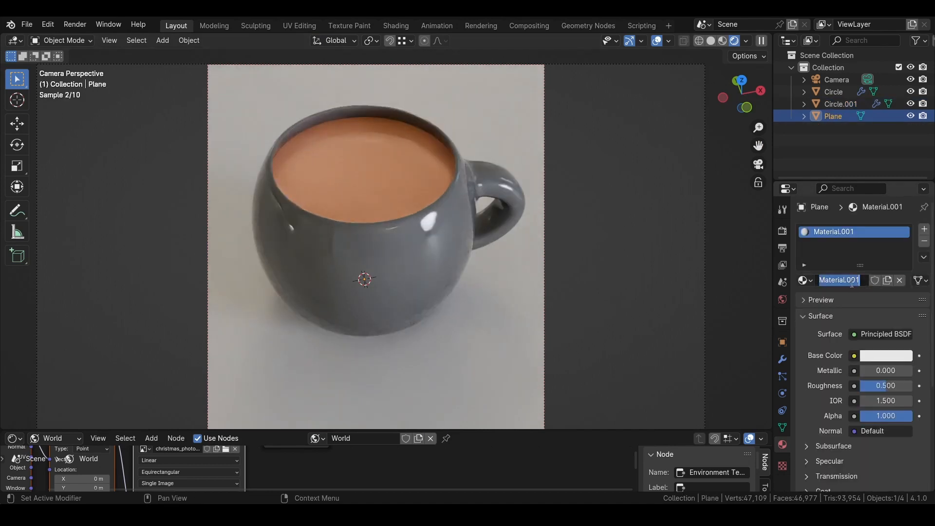
{"action": "type", "text": "ground"}
{"action": "key", "text": "Return"}
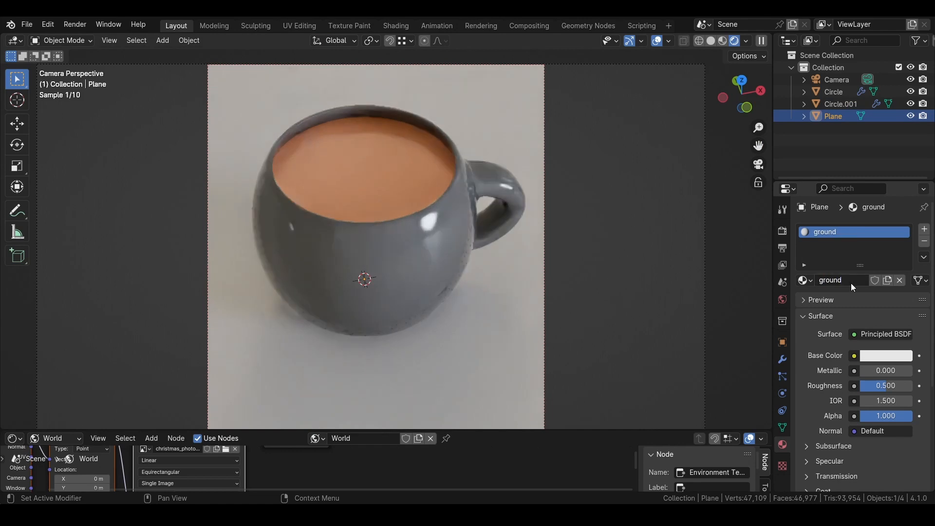
Step: Set the ground material's base color to a dark teal
{"action": "left_click", "coordinate": [876, 359]}
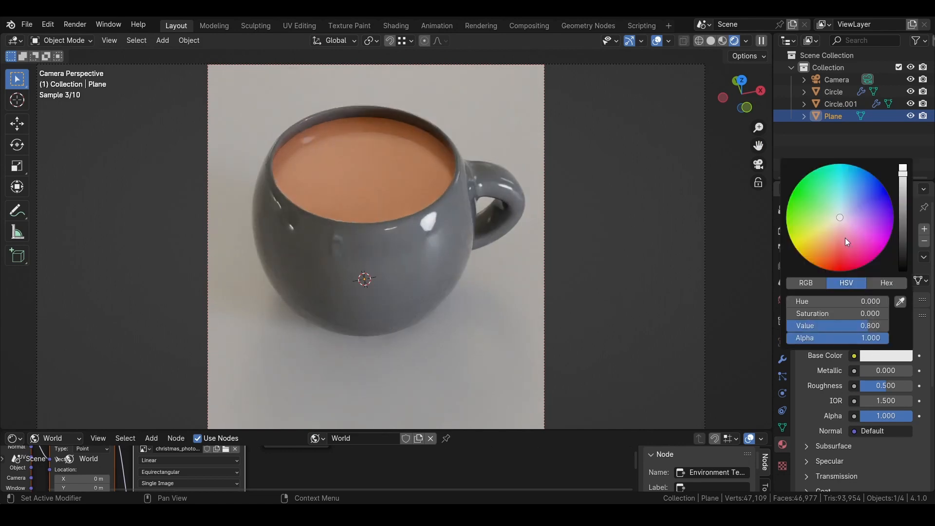
{"action": "left_click", "coordinate": [845, 194]}
{"action": "left_click_drag", "start_coordinate": [902, 168], "coordinate": [903, 232]}
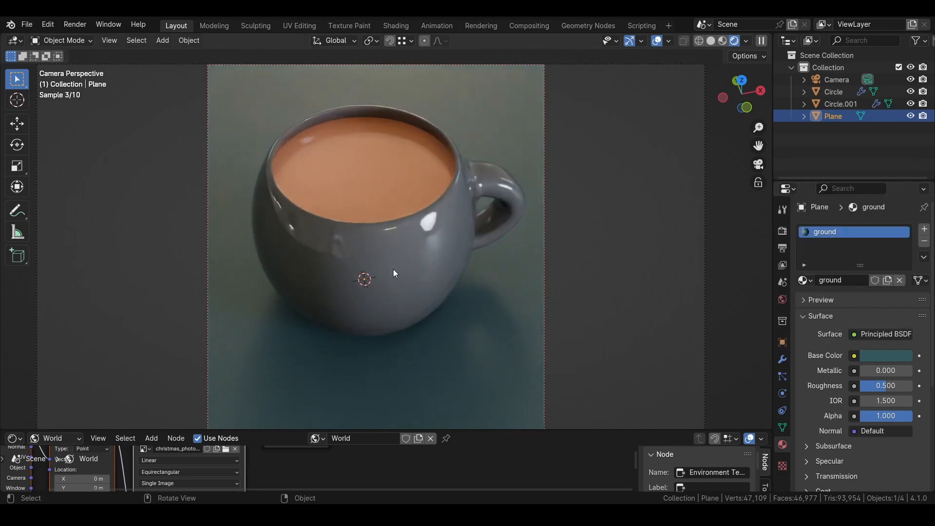
Step: Add an area light and raise it about 2.27 m along Z above the mug
{"action": "scroll", "coordinate": [417, 257], "scroll_direction": "down", "scroll_amount": 2}
{"action": "key", "text": "shift+a"}
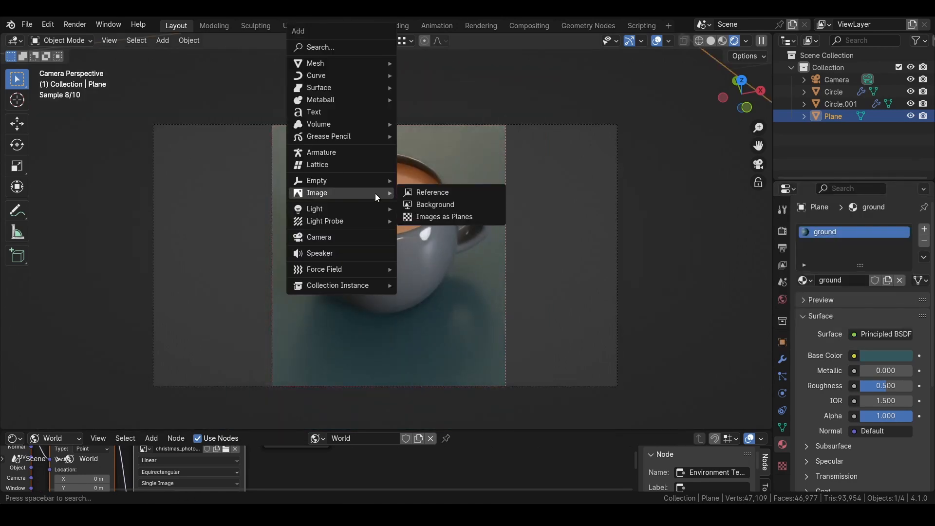
{"action": "mouse_move", "coordinate": [329, 209]}
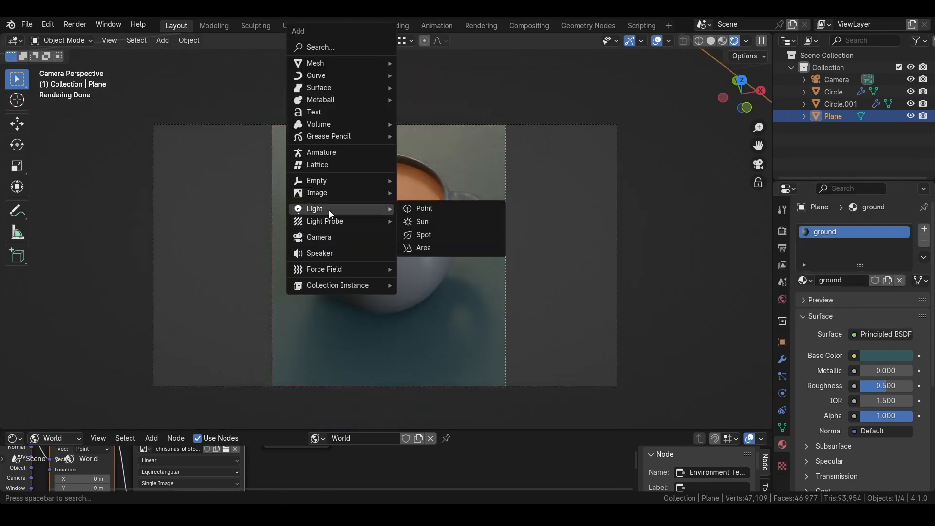
{"action": "left_click", "coordinate": [440, 248]}
{"action": "key", "text": "g"}
{"action": "key", "text": "z"}
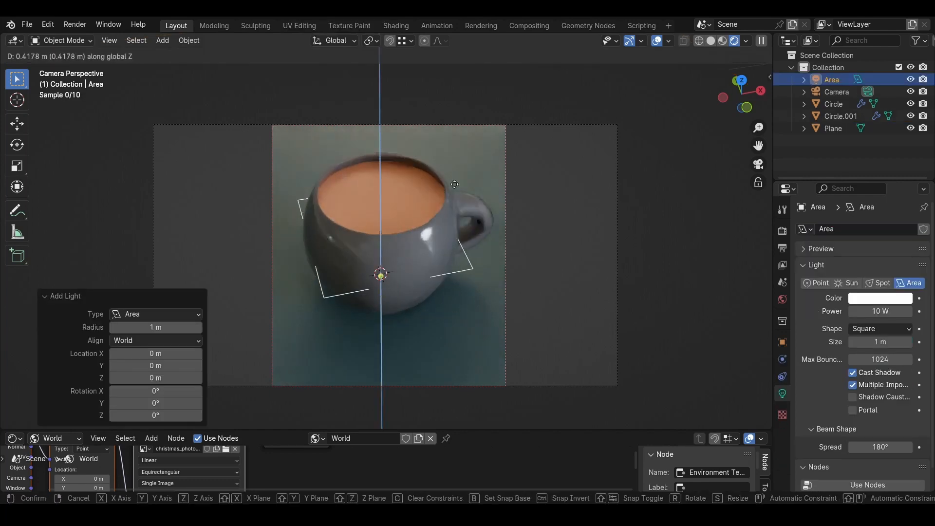
{"action": "left_click", "coordinate": [480, 359]}
Step: Scale the area light down by about 0.56 and again by about 0.49
{"action": "key", "text": "s"}
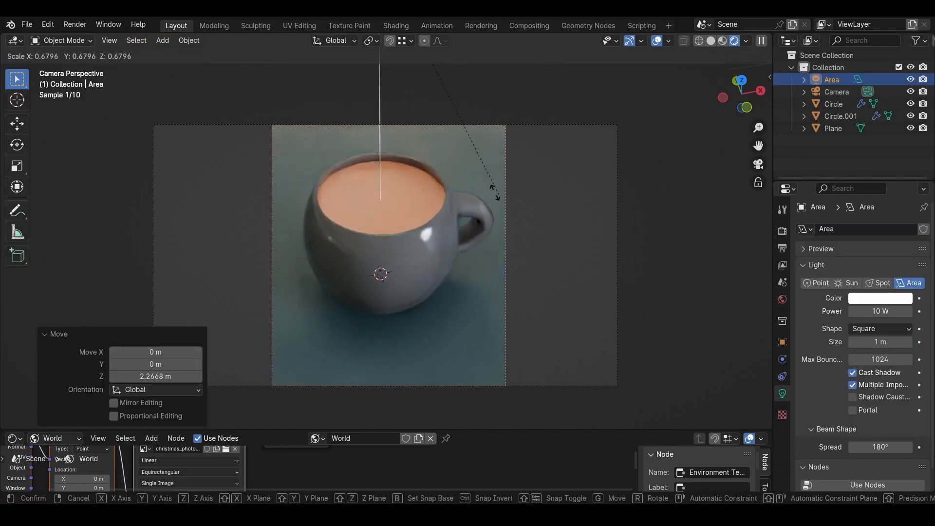
{"action": "left_click", "coordinate": [472, 167]}
{"action": "middle_click_drag", "start_coordinate": [436, 170], "coordinate": [439, 308], "text": "shift"}
{"action": "key", "text": "s"}
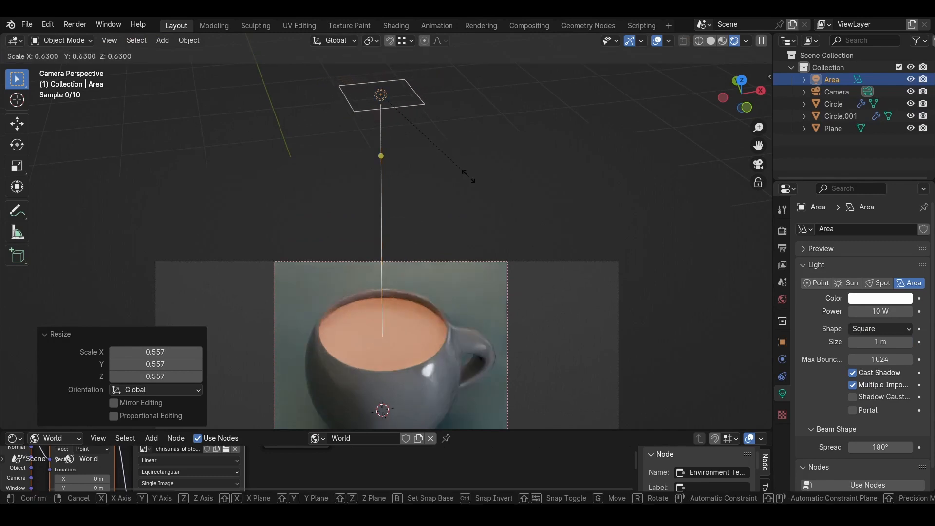
{"action": "left_click", "coordinate": [442, 166]}
Step: Set the transform pivot point to the 3D Cursor
{"action": "scroll", "coordinate": [422, 262], "scroll_direction": "down", "scroll_amount": 2}
{"action": "left_click", "coordinate": [372, 40]}
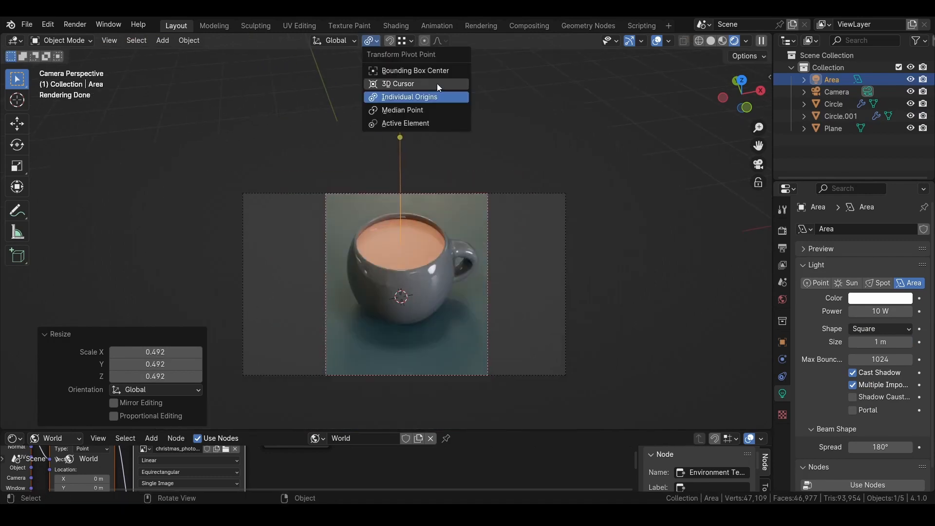
{"action": "left_click", "coordinate": [372, 40]}
{"action": "left_click", "coordinate": [447, 85]}
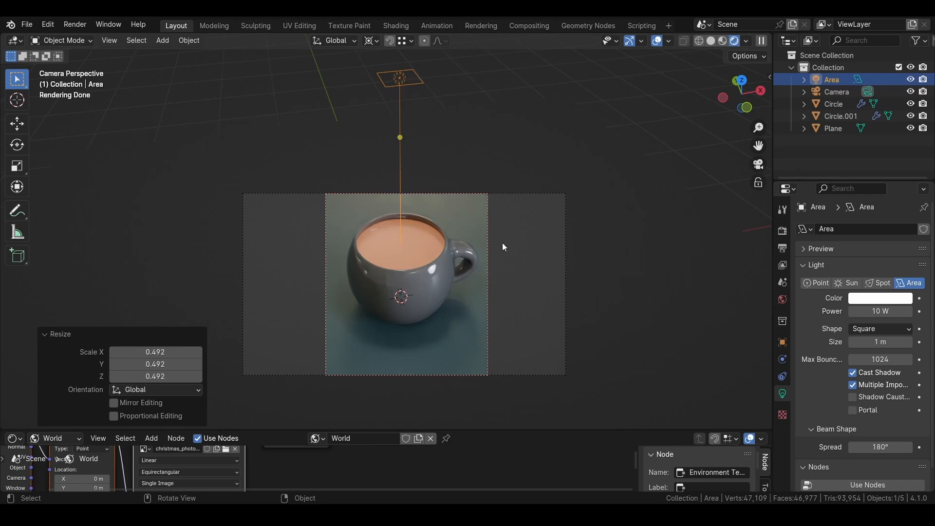
{"action": "key", "text": "r"}
{"action": "key", "text": "x"}
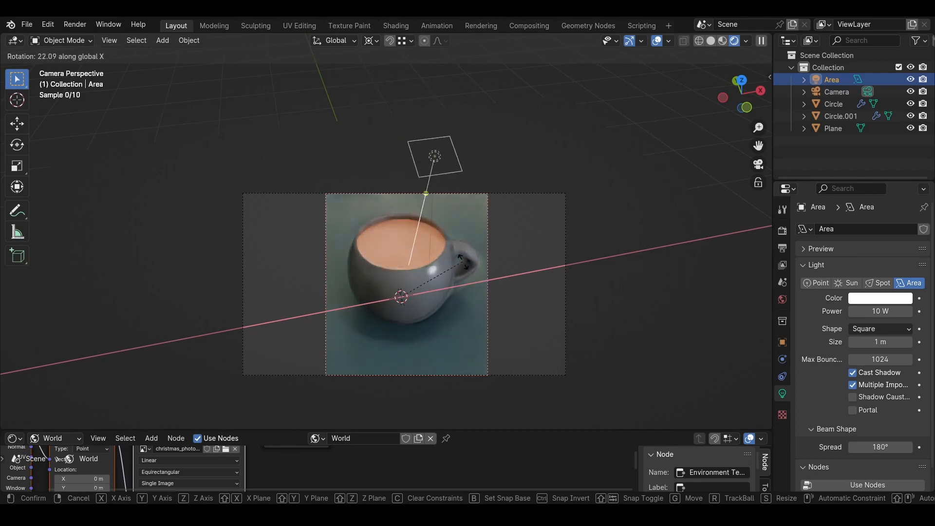
{"action": "left_click", "coordinate": [405, 79]}
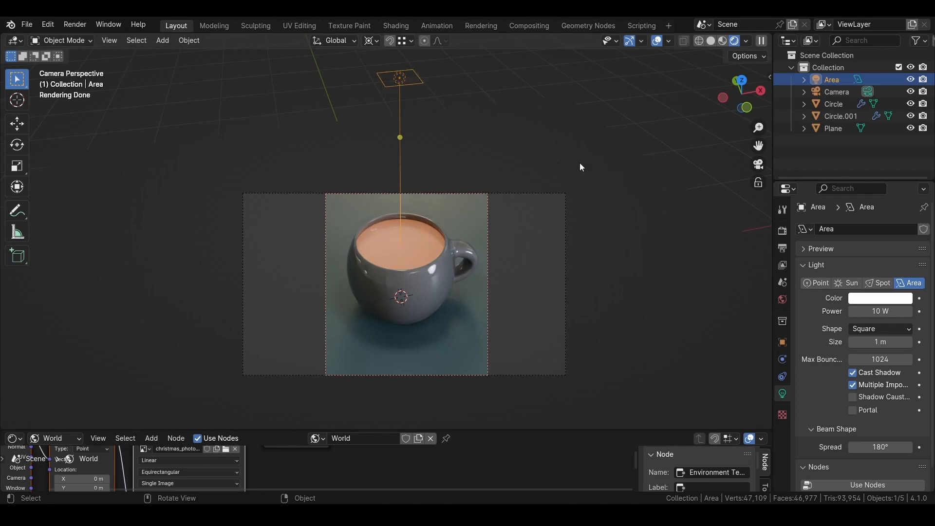
Step: Duplicate the area light above the mug and rotate the copy about -43.4° around the global Y axis
{"action": "key", "text": "shift+d"}
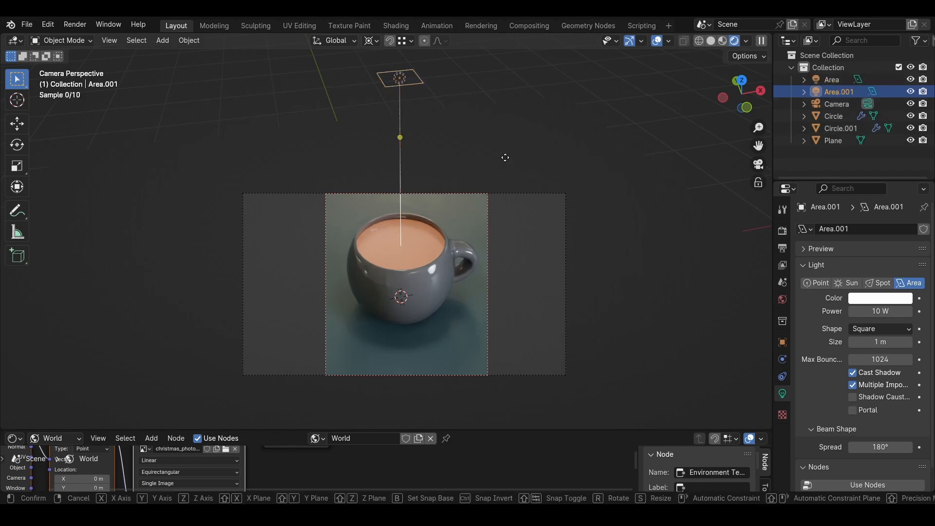
{"action": "key", "text": "r"}
{"action": "key", "text": "y"}
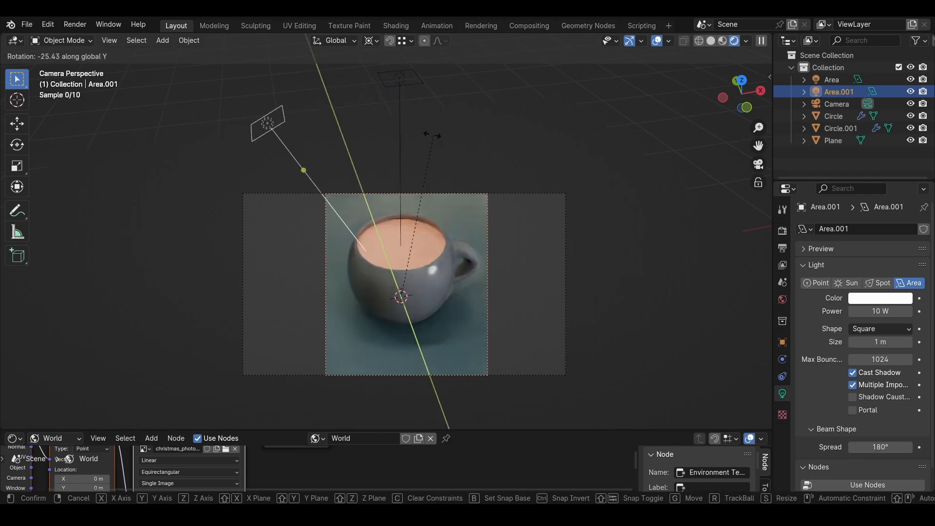
{"action": "left_click", "coordinate": [475, 166]}
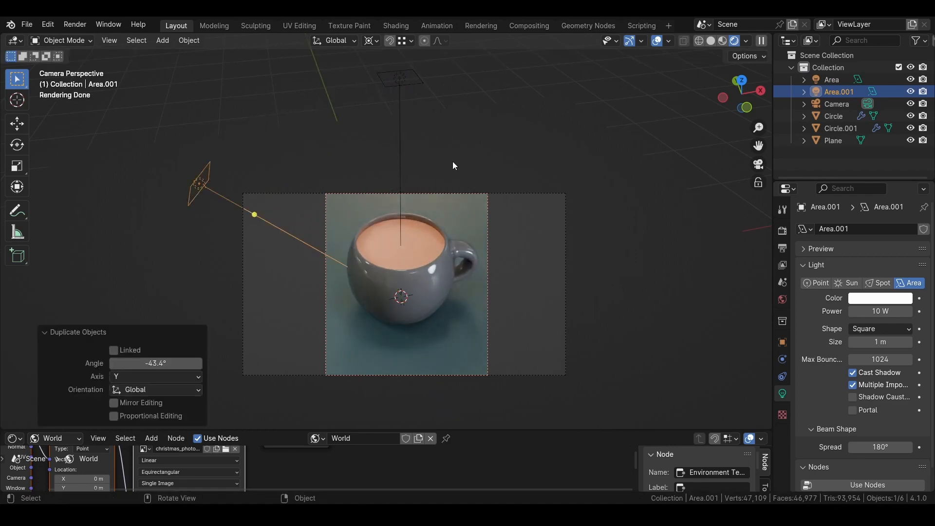
Step: Duplicate the tilted area light and rotate the copy around the Y axis to the mug's opposite side, above the handle
{"action": "key", "text": "shift+d"}
{"action": "key", "text": "r"}
{"action": "key", "text": "y"}
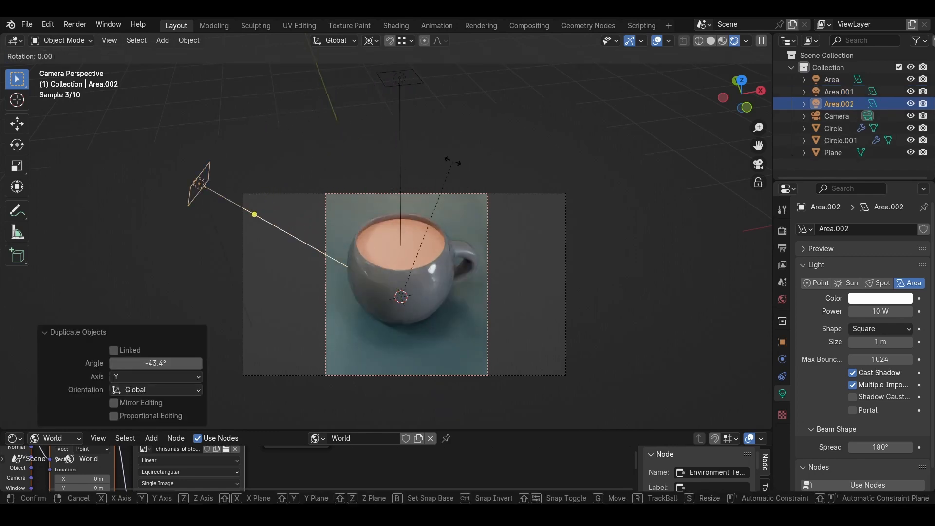
{"action": "left_click", "coordinate": [476, 335]}
{"action": "left_click", "coordinate": [458, 203]}
{"action": "scroll", "coordinate": [401, 341], "scroll_direction": "up", "scroll_amount": 2}
Step: Try the Very High Contrast look in the scene's color management, and set the look to Punchy
{"action": "left_click", "coordinate": [782, 231]}
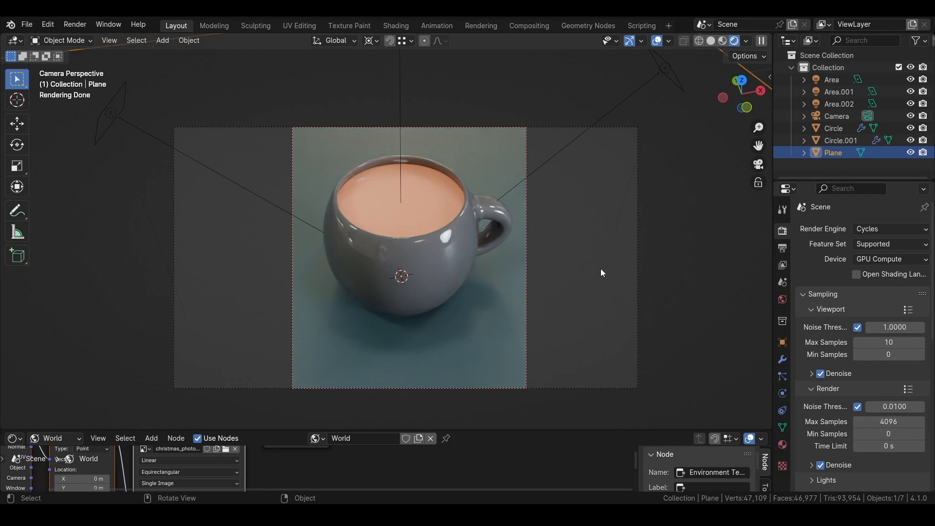
{"action": "scroll", "coordinate": [848, 430], "scroll_direction": "down", "scroll_amount": 14}
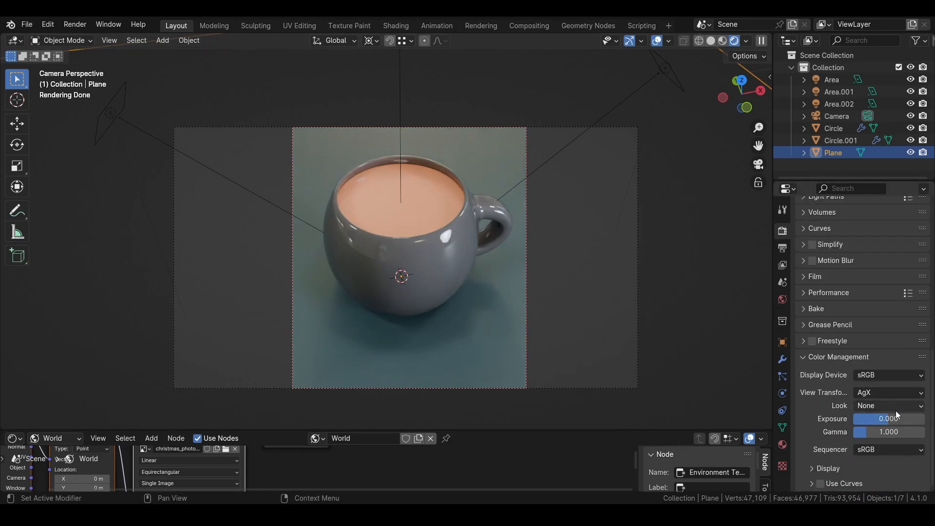
{"action": "left_click", "coordinate": [899, 408]}
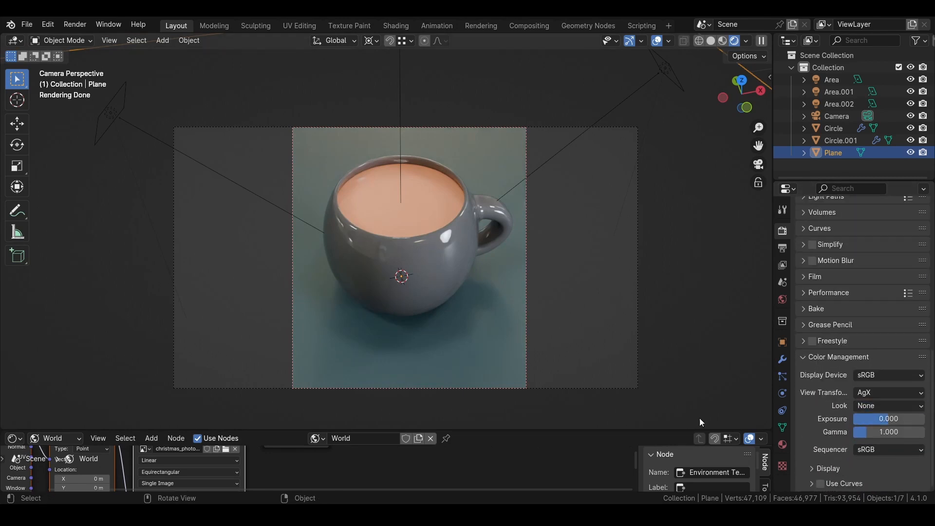
{"action": "left_click", "coordinate": [896, 406]}
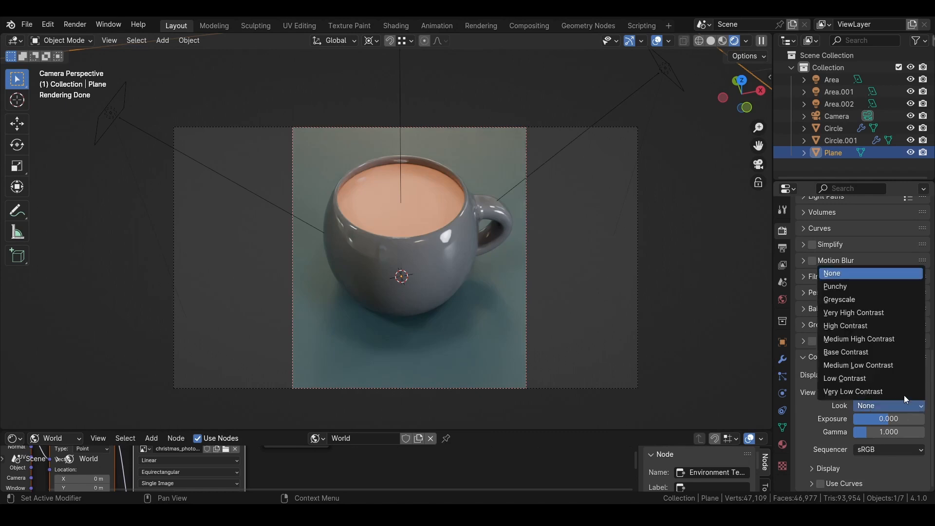
{"action": "left_click", "coordinate": [870, 315]}
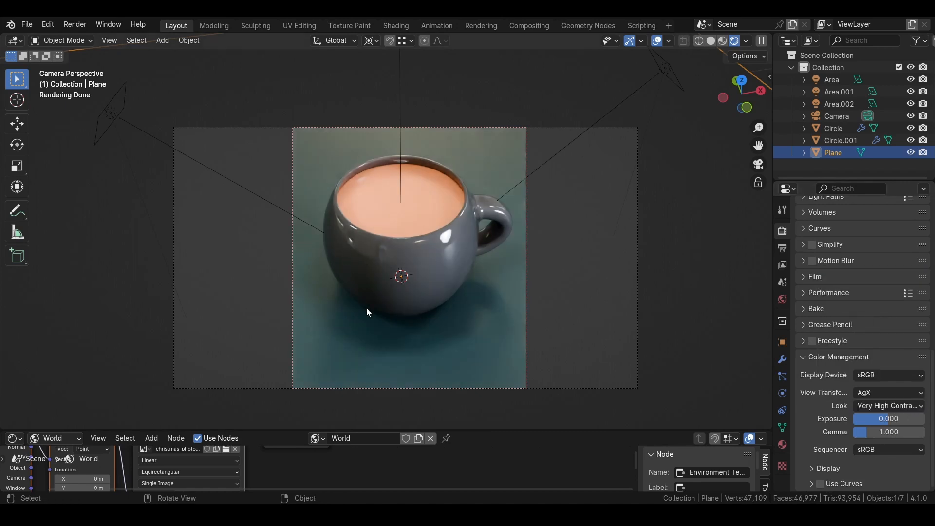
{"action": "left_click", "coordinate": [887, 406]}
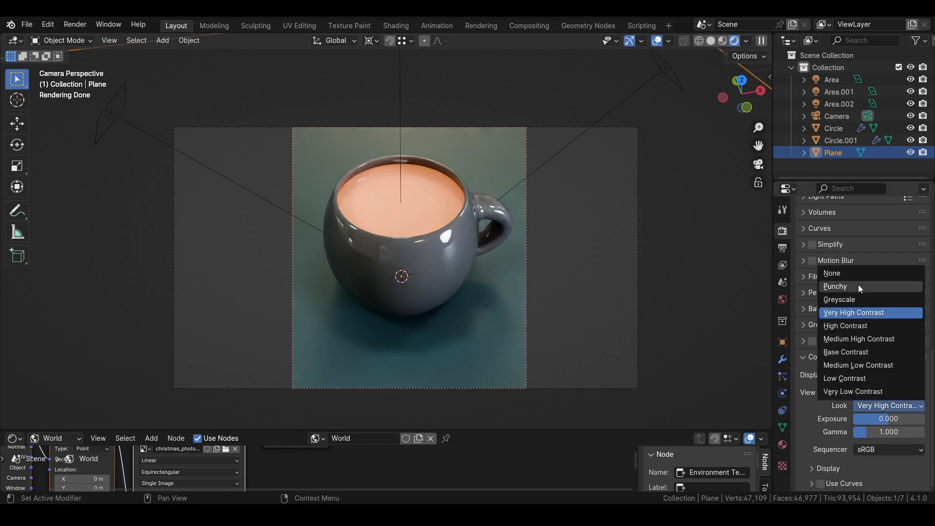
{"action": "left_click", "coordinate": [884, 289]}
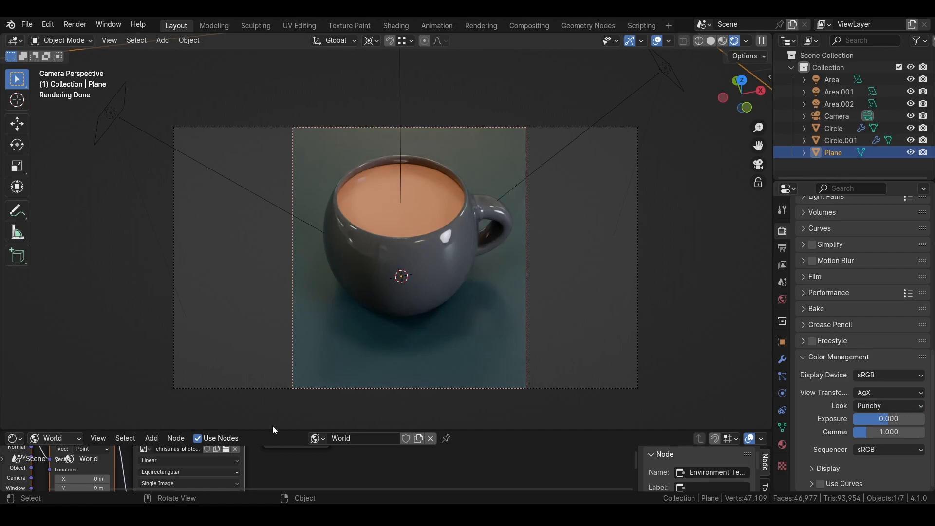
Step: Rotate the world HDRI by setting the Mapping node's Z rotation to 90°, and save the file
{"action": "left_click_drag", "start_coordinate": [273, 431], "coordinate": [224, 250]}
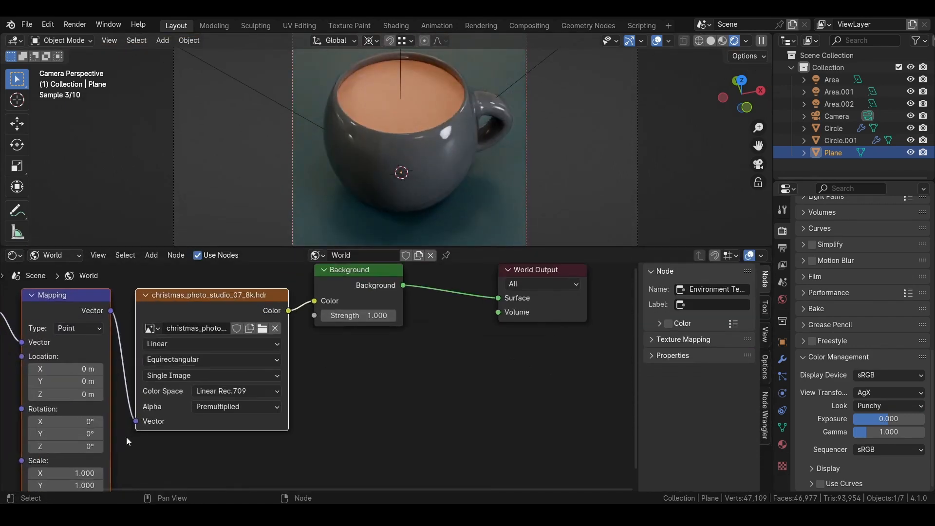
{"action": "scroll", "coordinate": [127, 437], "scroll_direction": "up", "scroll_amount": 2}
{"action": "middle_click_drag", "start_coordinate": [127, 437], "coordinate": [231, 344]}
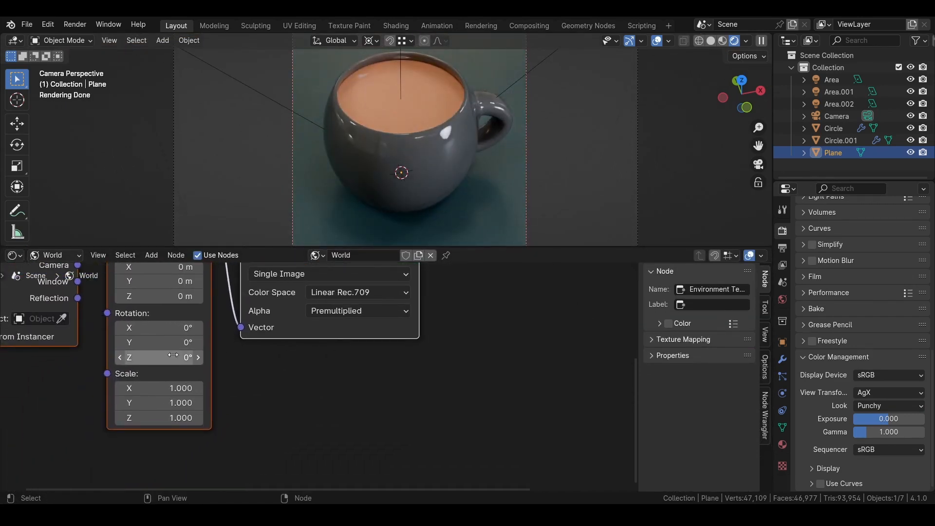
{"action": "left_click_drag", "start_coordinate": [149, 356], "coordinate": [150, 356]}
{"action": "left_click", "coordinate": [159, 363]}
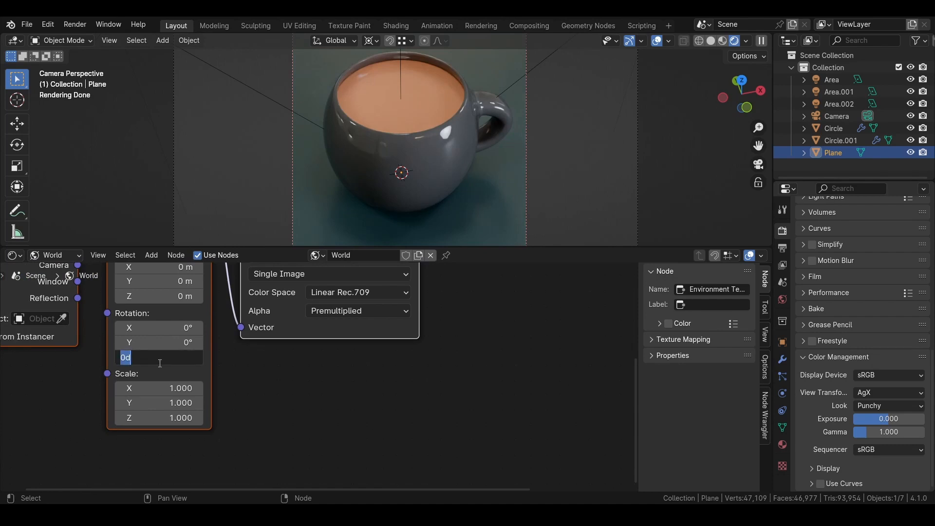
{"action": "type", "text": "90"}
{"action": "key", "text": "Return"}
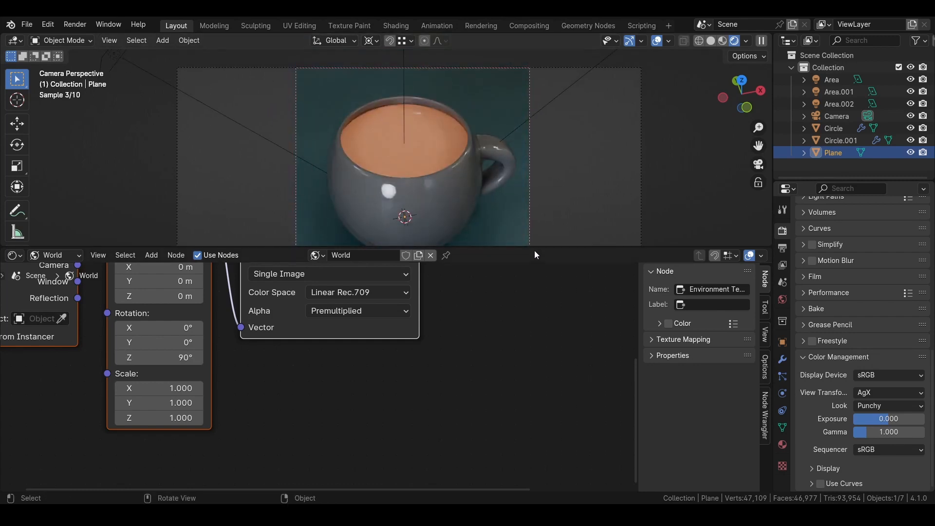
{"action": "left_click_drag", "start_coordinate": [534, 248], "coordinate": [434, 432]}
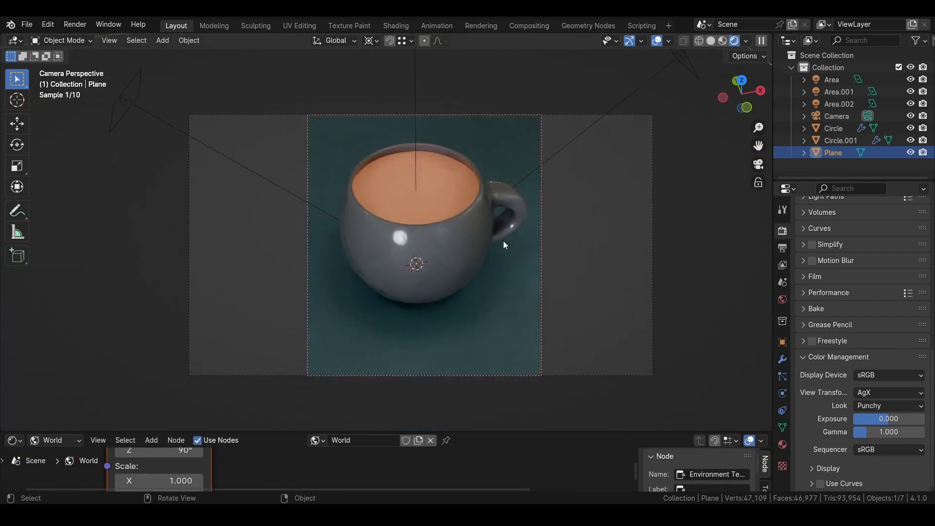
{"action": "key", "text": "ctrl+s"}
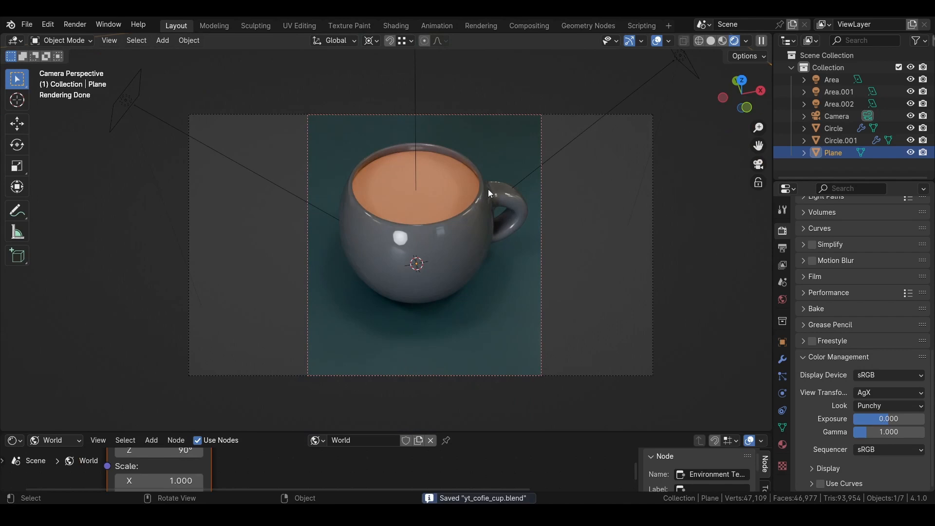
Step: Move the world's Texture Coordinate, Mapping and HDRI texture nodes down and away from the Background node
{"action": "left_click_drag", "start_coordinate": [266, 431], "coordinate": [271, 307]}
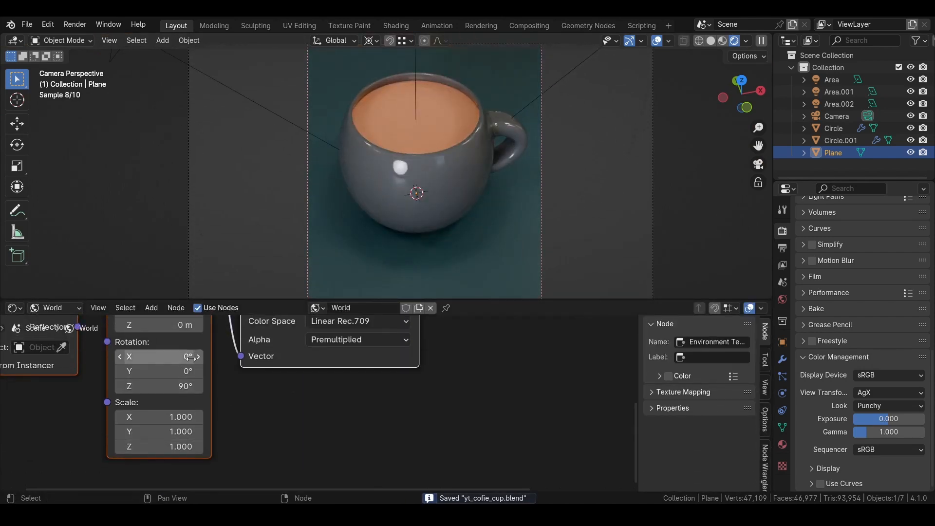
{"action": "scroll", "coordinate": [210, 390], "scroll_direction": "down", "scroll_amount": 3}
{"action": "middle_click_drag", "start_coordinate": [220, 385], "coordinate": [223, 374]}
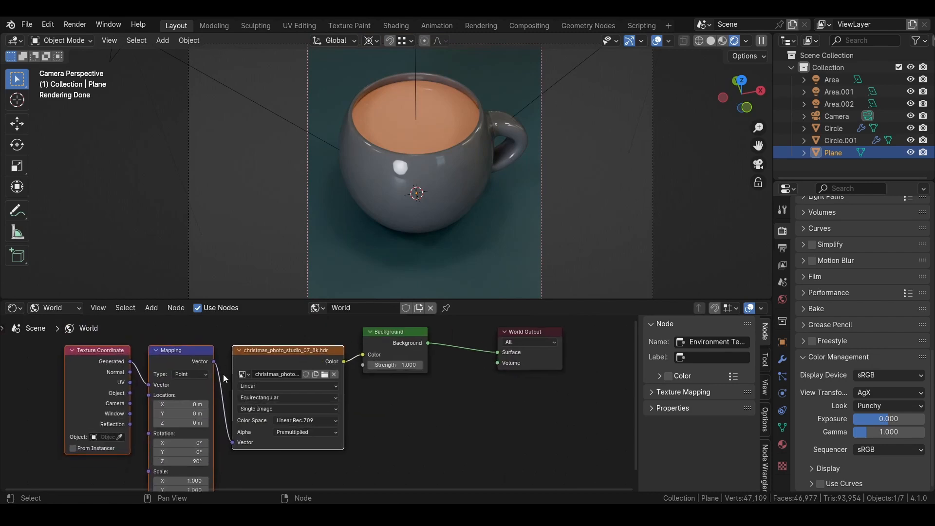
{"action": "left_click", "coordinate": [263, 385]}
{"action": "left_click_drag", "start_coordinate": [291, 299], "coordinate": [291, 198]}
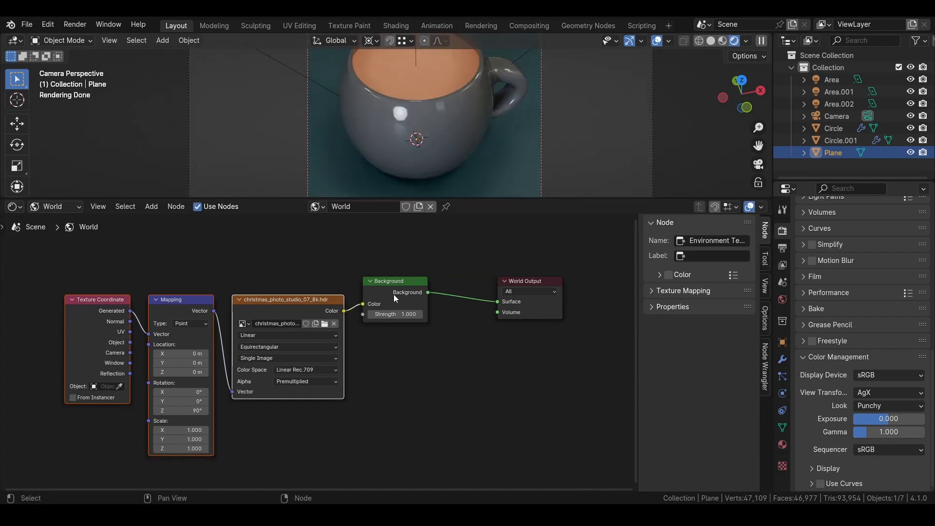
{"action": "left_click_drag", "start_coordinate": [40, 302], "coordinate": [281, 343]}
{"action": "key", "text": "g"}
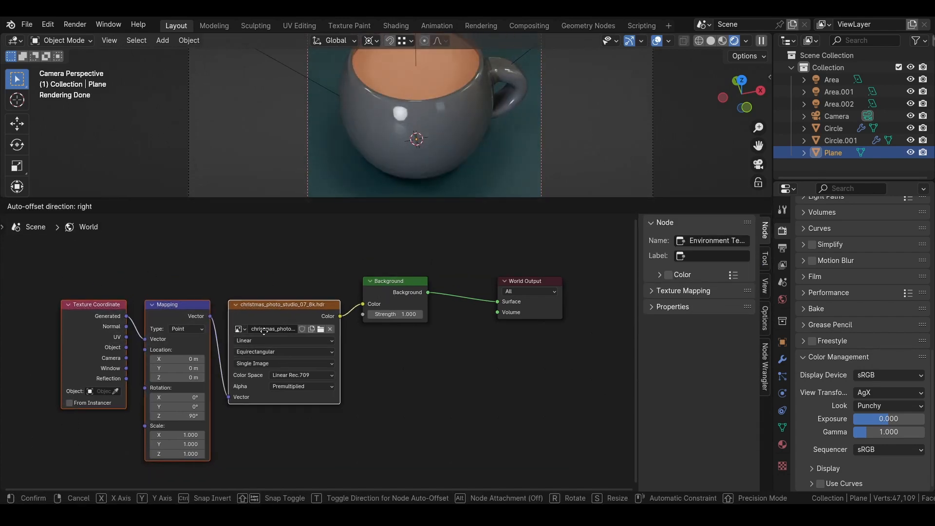
{"action": "left_click", "coordinate": [361, 348]}
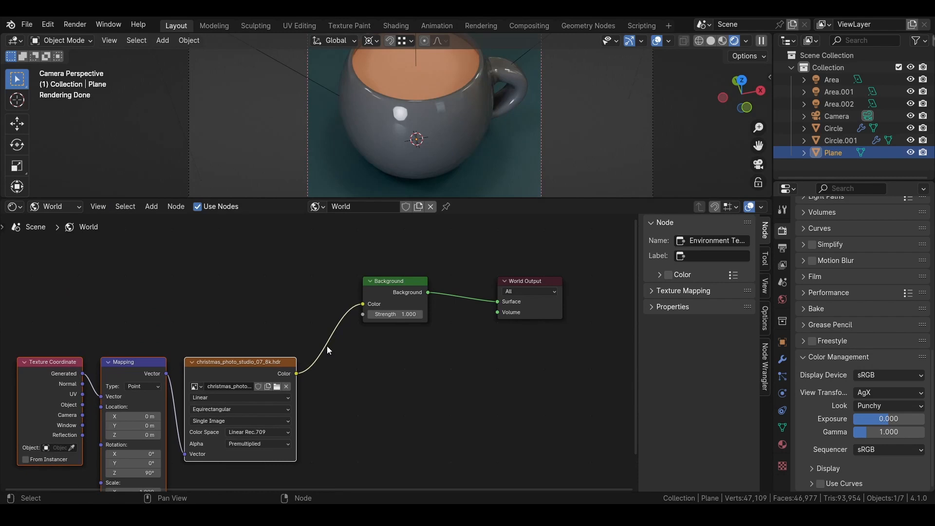
Step: Disconnect the HDRI from the Background node and add a new Environment Texture with Mapping and Texture Coordinate nodes to it
{"action": "left_click_drag", "start_coordinate": [363, 305], "coordinate": [346, 334]}
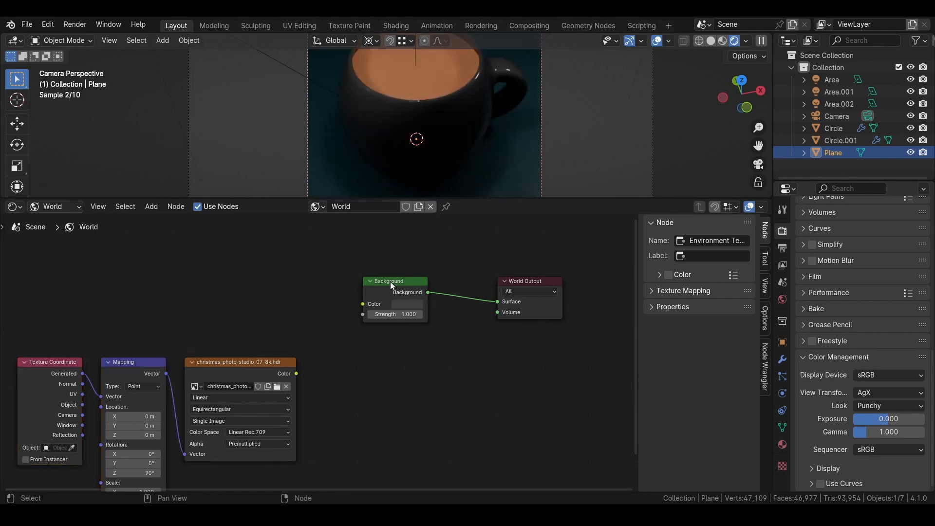
{"action": "left_click", "coordinate": [404, 283]}
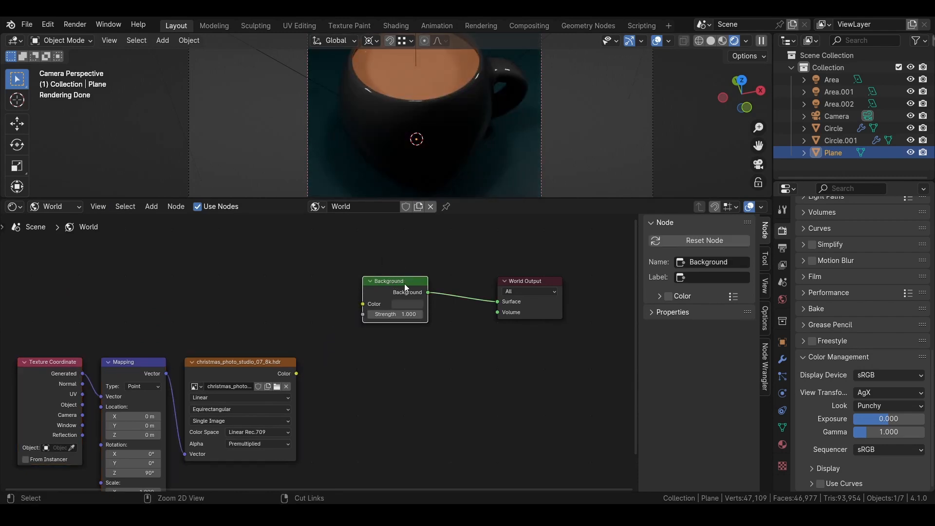
{"action": "key", "text": "ctrl+t"}
{"action": "left_click", "coordinate": [268, 251]}
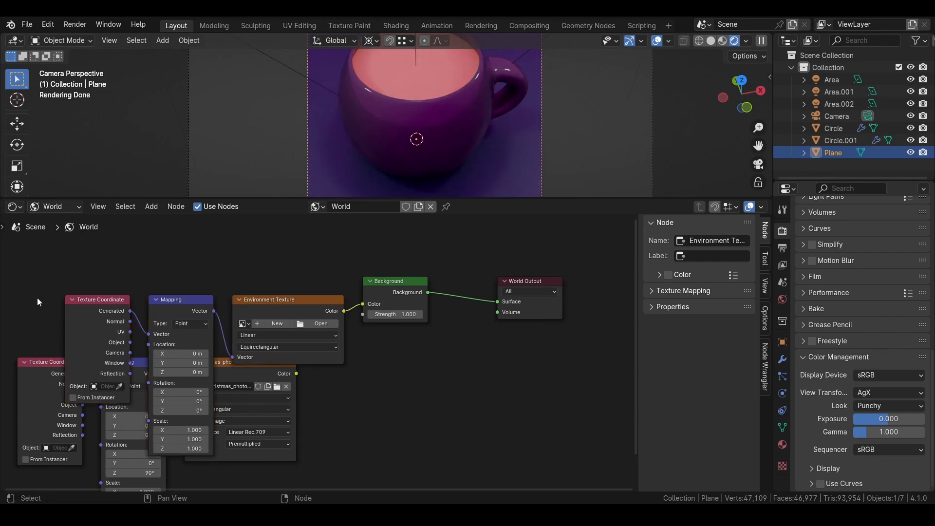
Step: Remove the new environment texture setup and reconnect the christmas_photo_studio_07_8k.hdr nodes to the Background color
{"action": "left_click_drag", "start_coordinate": [37, 298], "coordinate": [254, 269]}
{"action": "left_click_drag", "start_coordinate": [269, 300], "coordinate": [271, 291]}
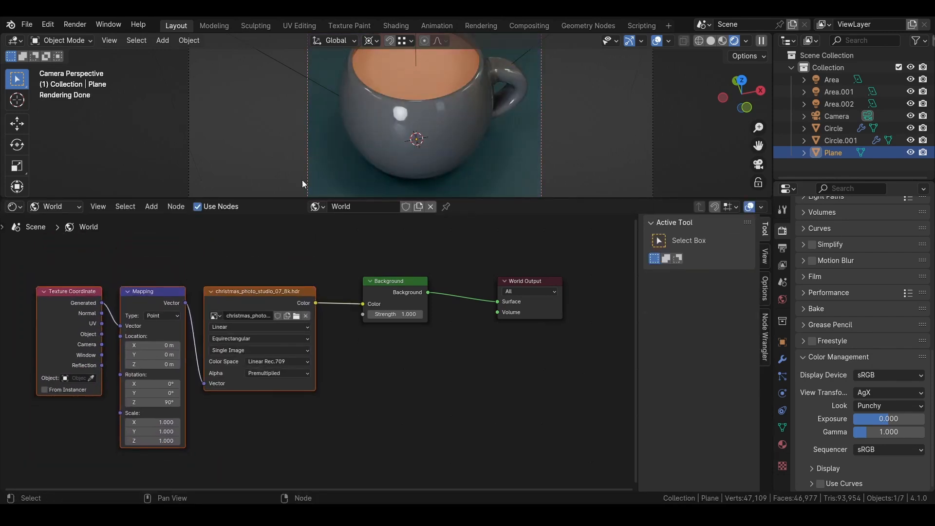
{"action": "left_click", "coordinate": [47, 24]}
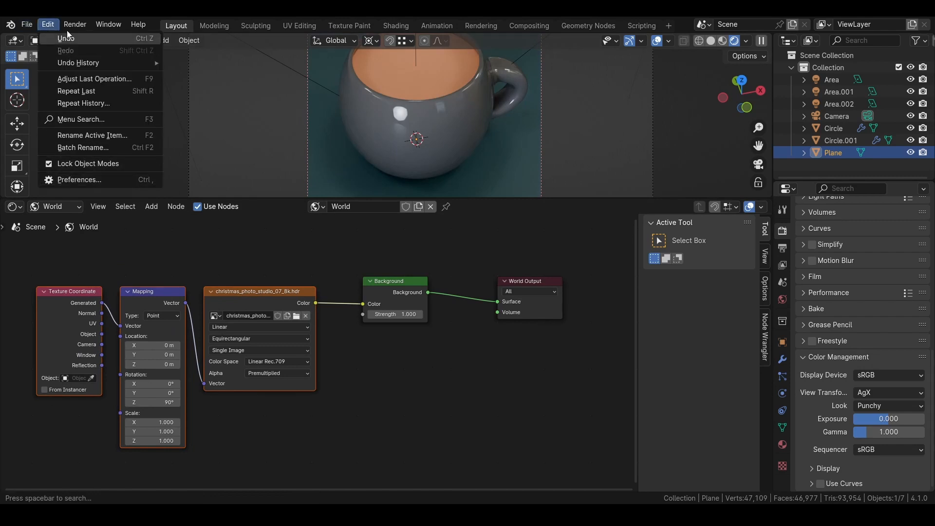
{"action": "left_click", "coordinate": [50, 25]}
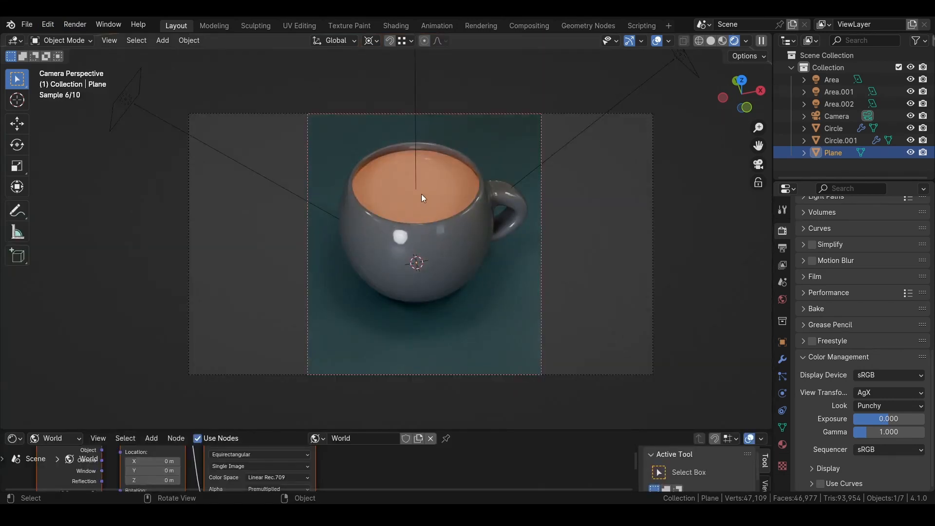
Step: Darken the coat tint of the material on the liquid in the mug to a deeper orange-brown
{"action": "left_click", "coordinate": [422, 195]}
{"action": "left_click", "coordinate": [783, 444]}
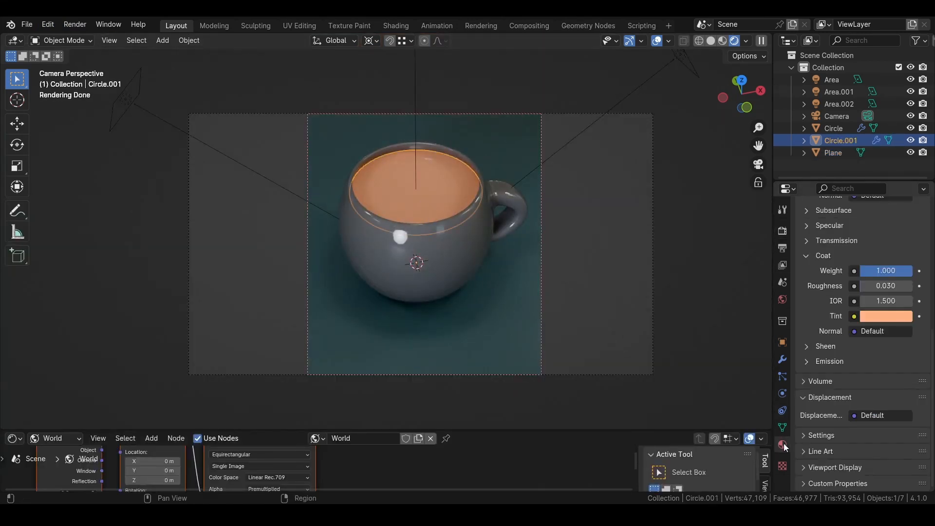
{"action": "left_click", "coordinate": [882, 317]}
{"action": "left_click_drag", "start_coordinate": [904, 137], "coordinate": [904, 151]}
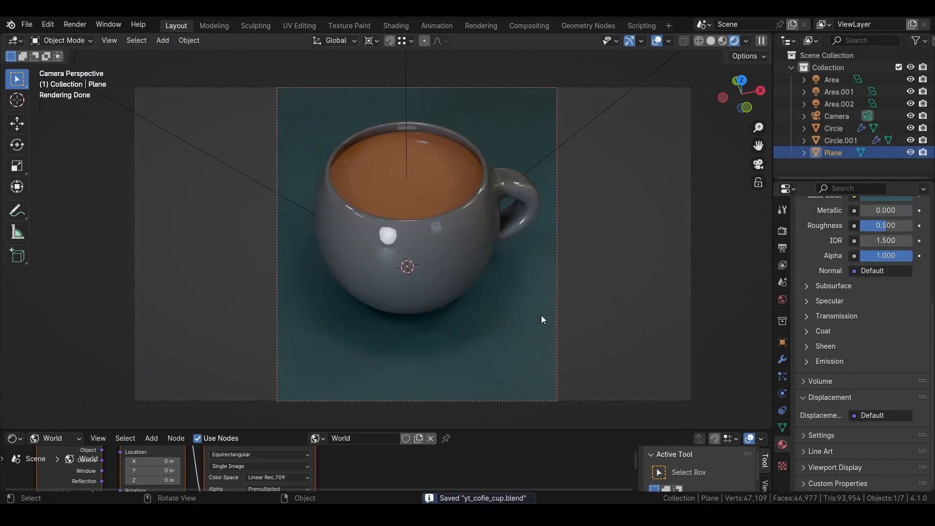
Step: Redraw the render region so that it covers the whole camera frame
{"action": "key", "text": "ctrl+b"}
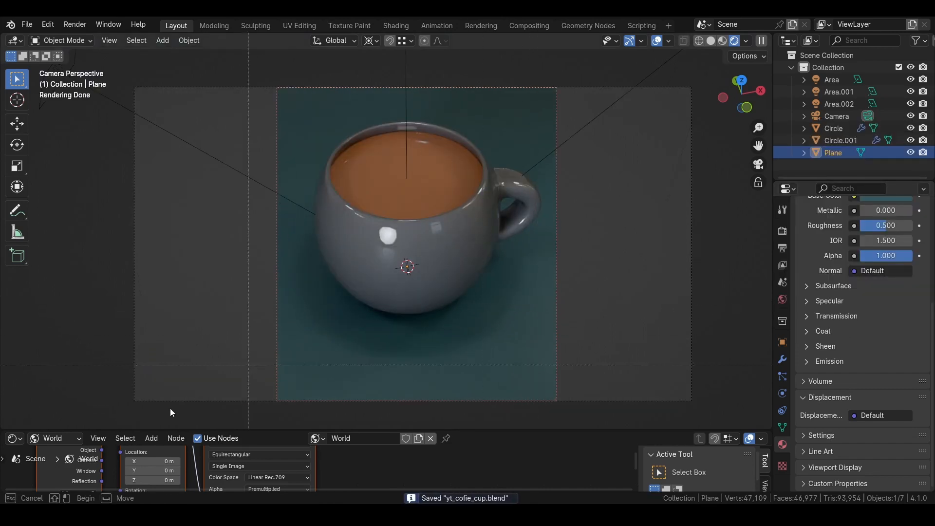
{"action": "left_click_drag", "start_coordinate": [122, 413], "coordinate": [701, 79]}
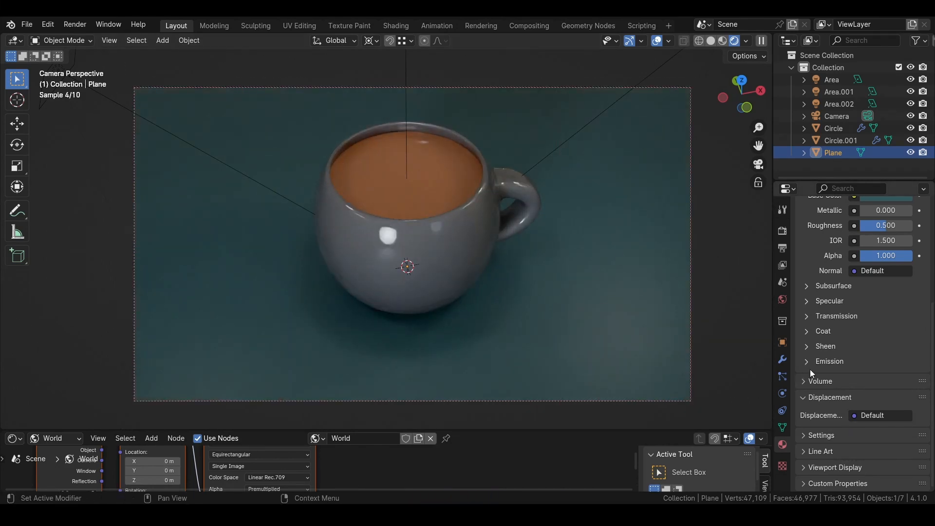
{"action": "scroll", "coordinate": [800, 336], "scroll_direction": "up", "scroll_amount": 8}
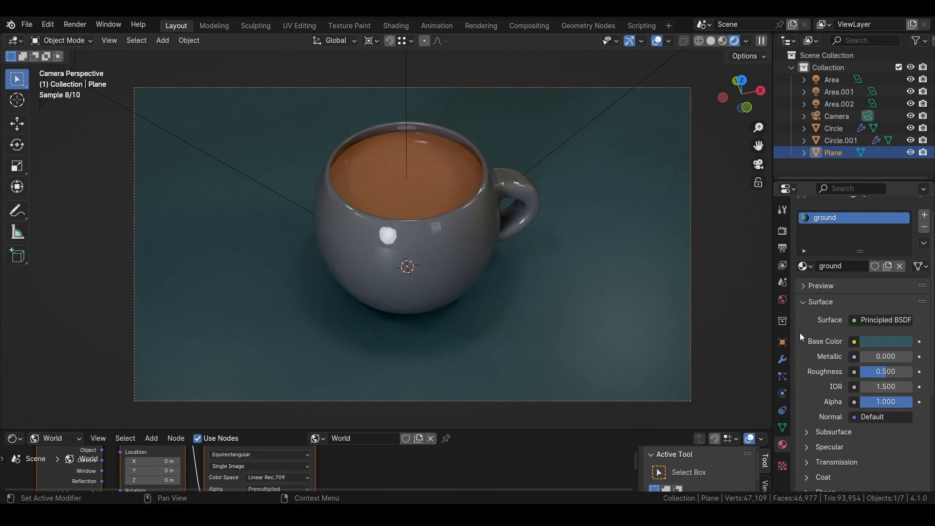